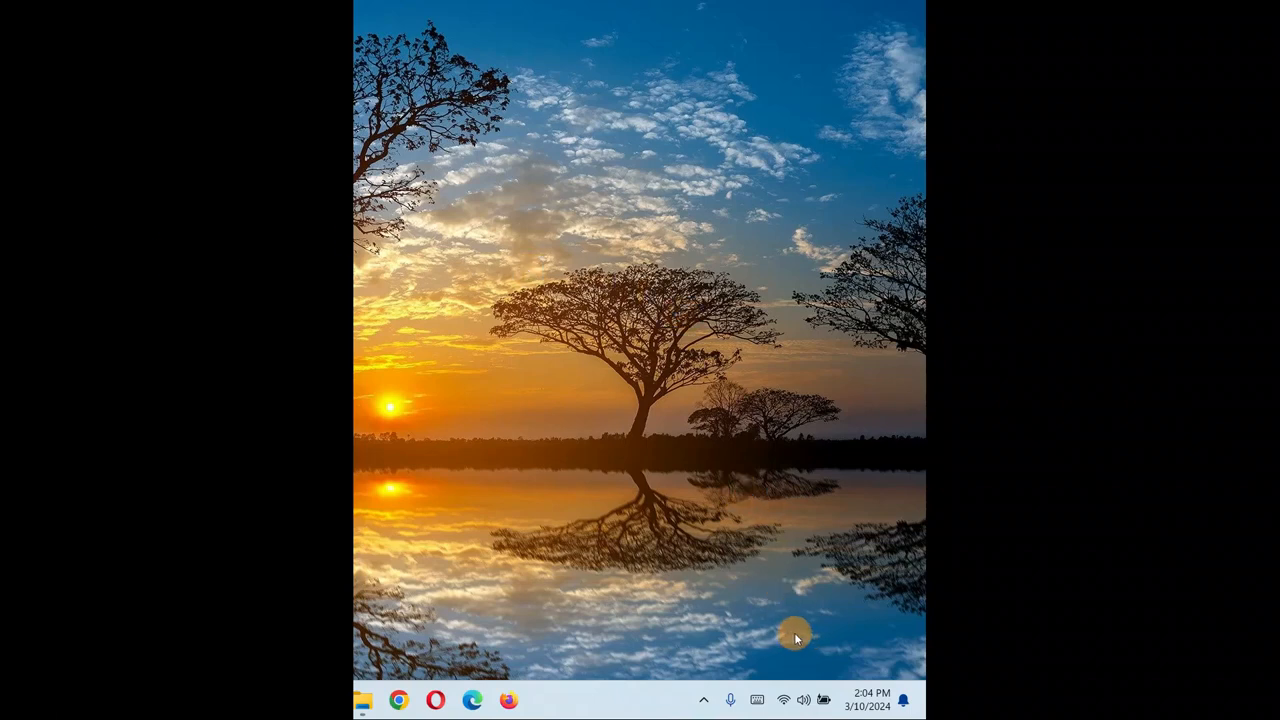
Unmute the speakers and set the system volume to 83 from the quick settings panel.
left_click(805, 703)
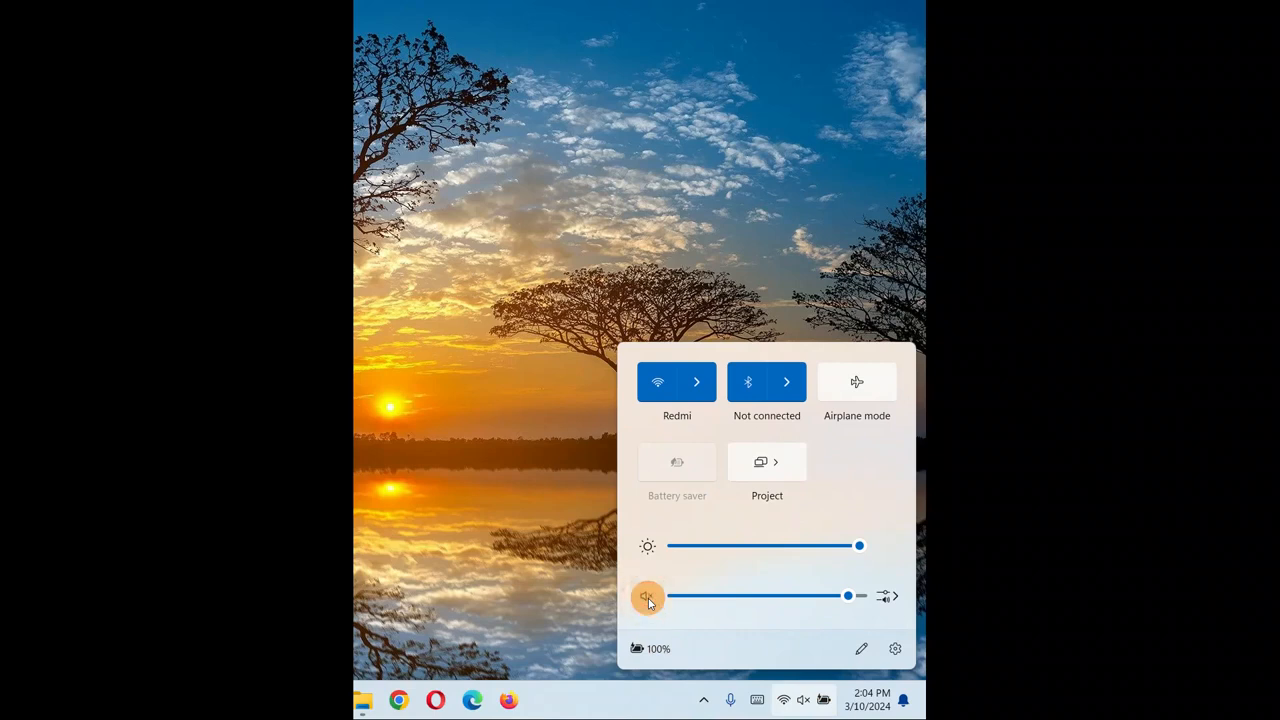
left_click(648, 598)
left_click_drag(847, 596, 676, 603)
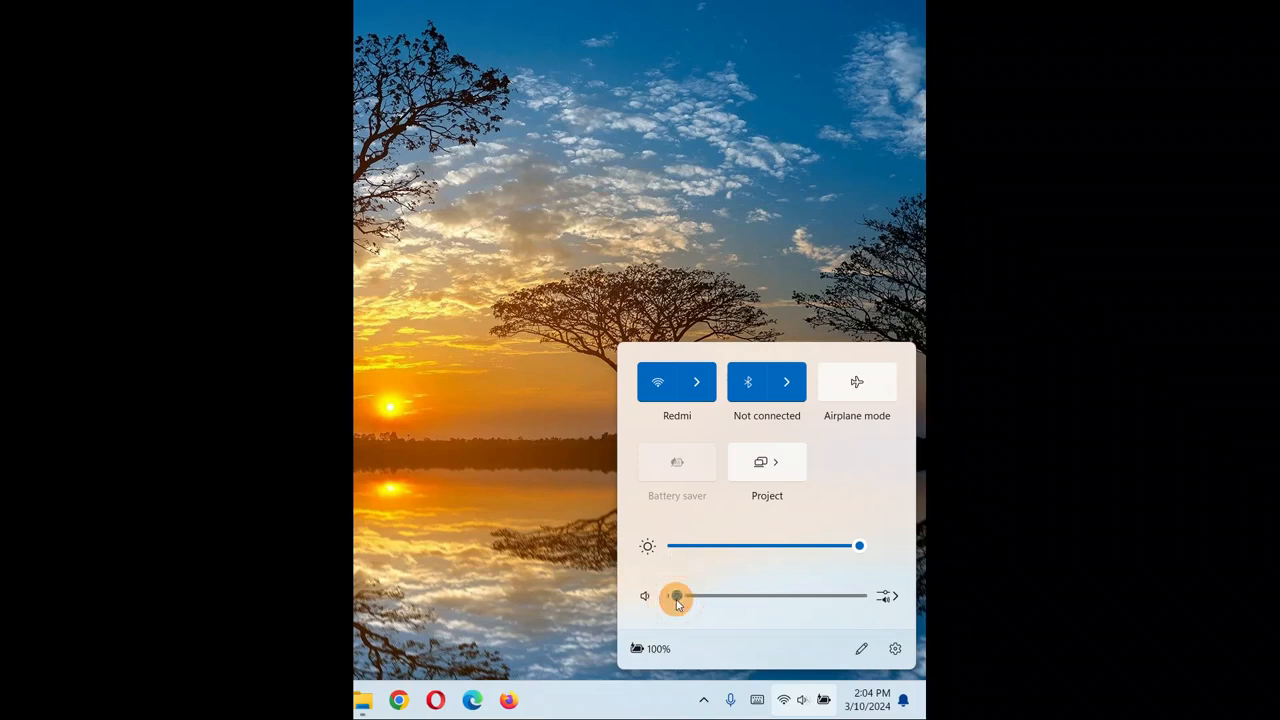
left_click_drag(677, 602, 748, 600)
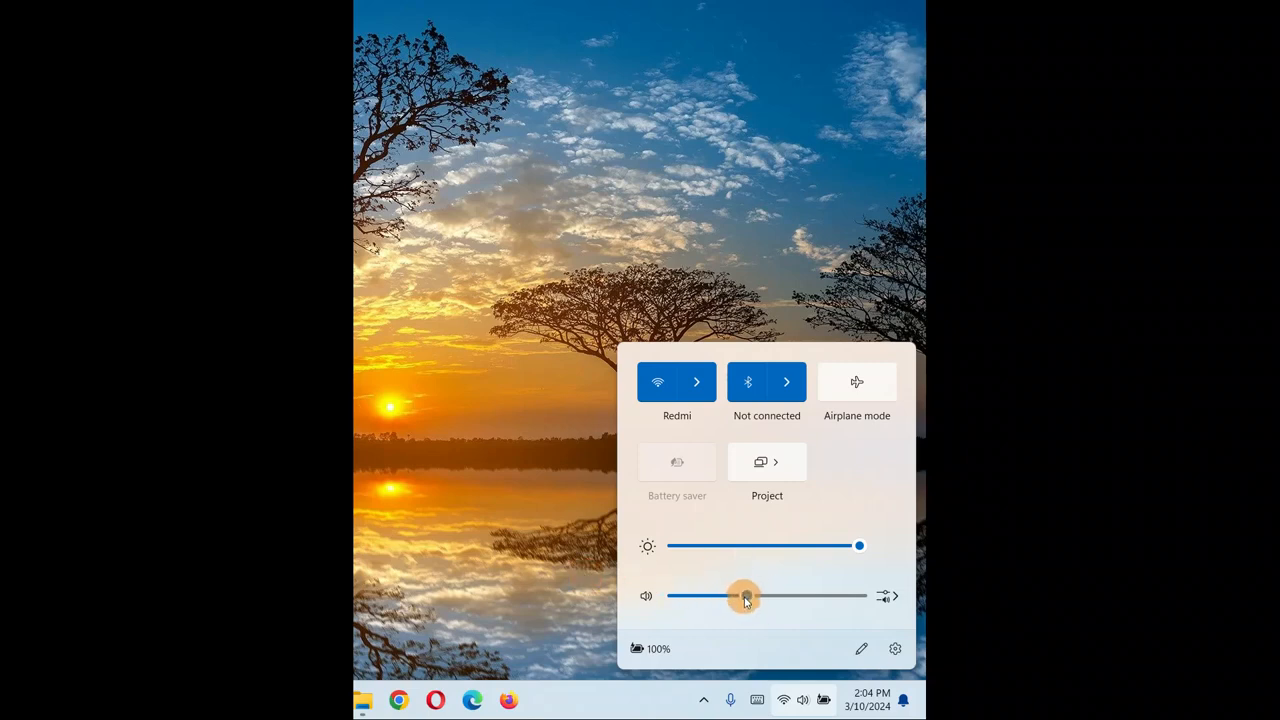
left_click_drag(748, 598, 829, 600)
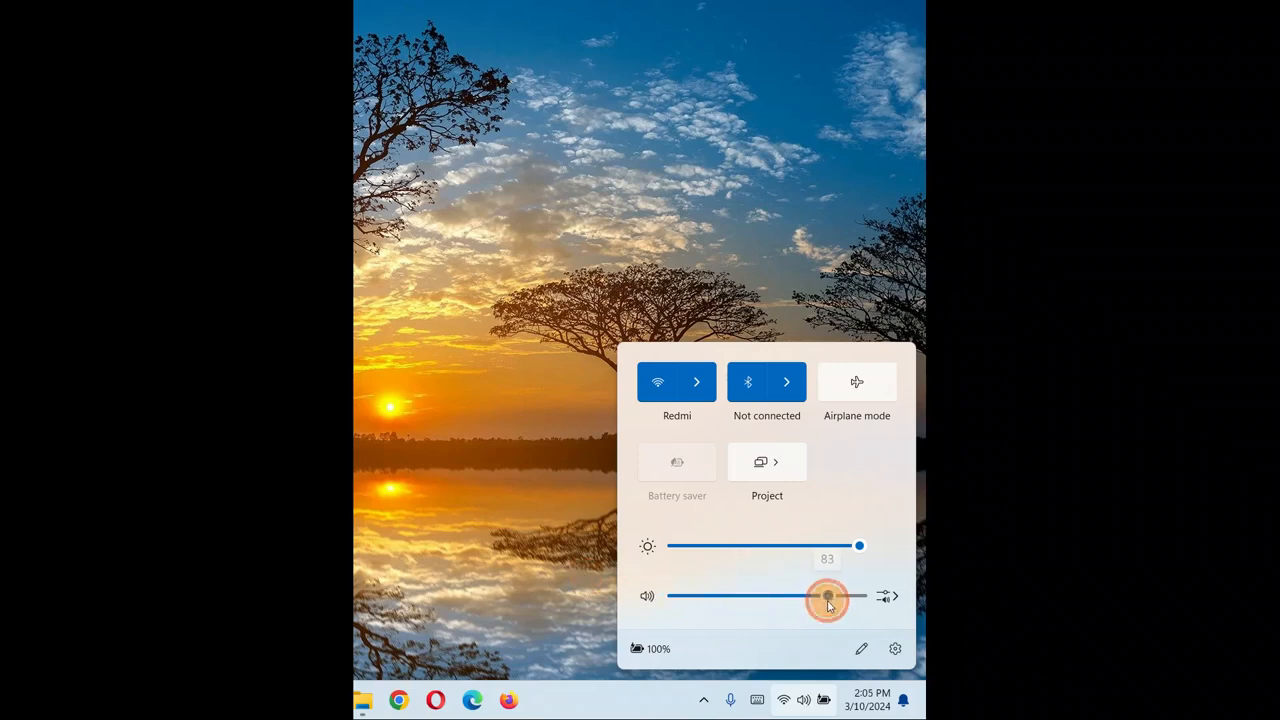
left_click(534, 589)
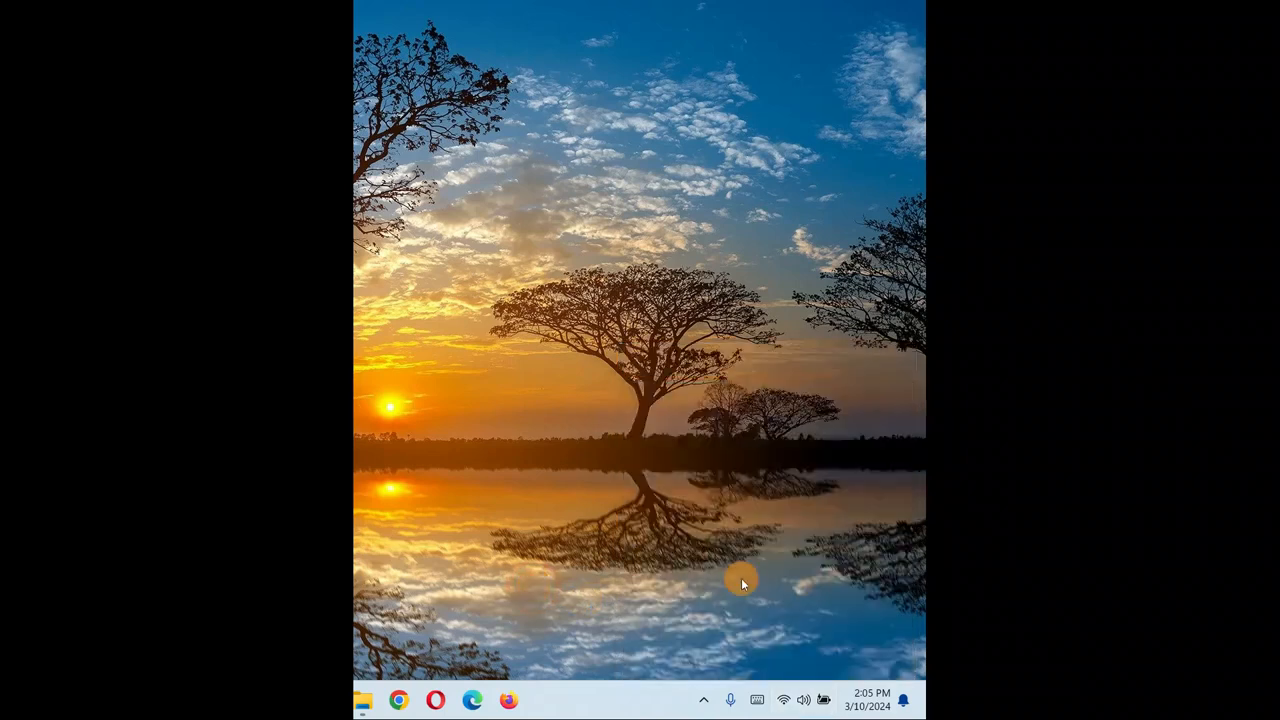
Launch Troubleshoot sound problems and answer No to running automated diagnostics.
right_click(806, 706)
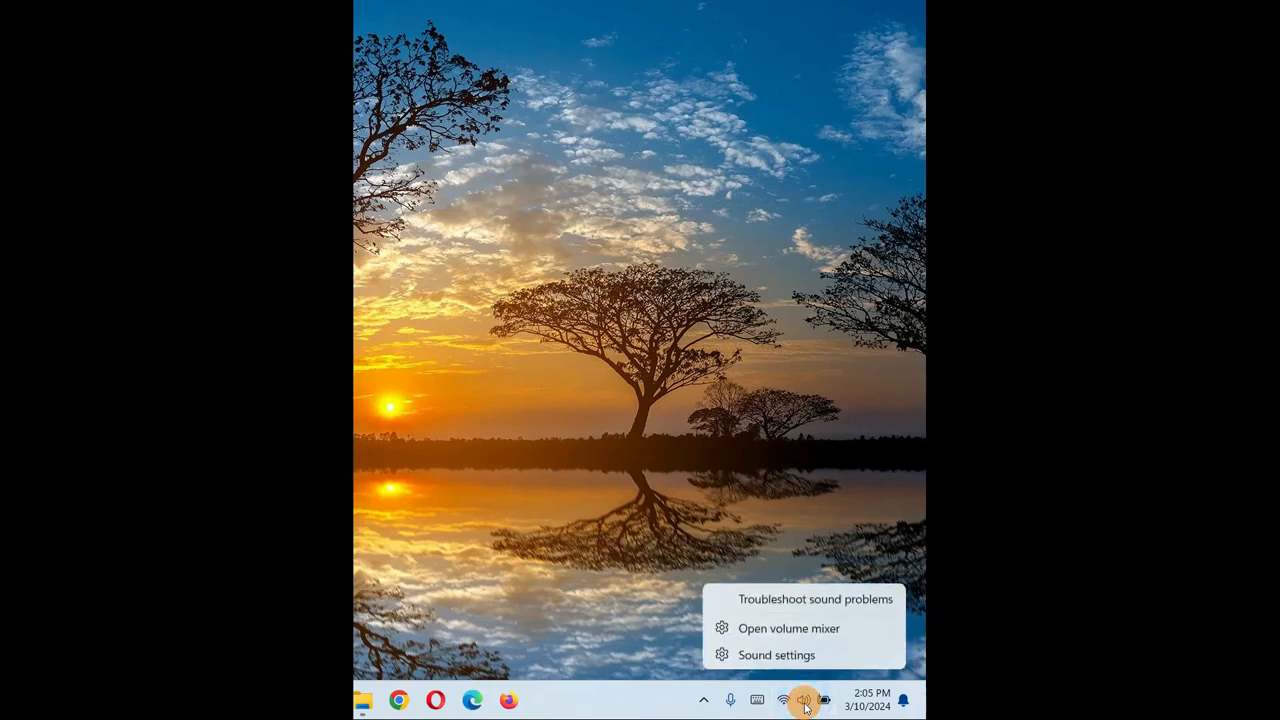
left_click(773, 600)
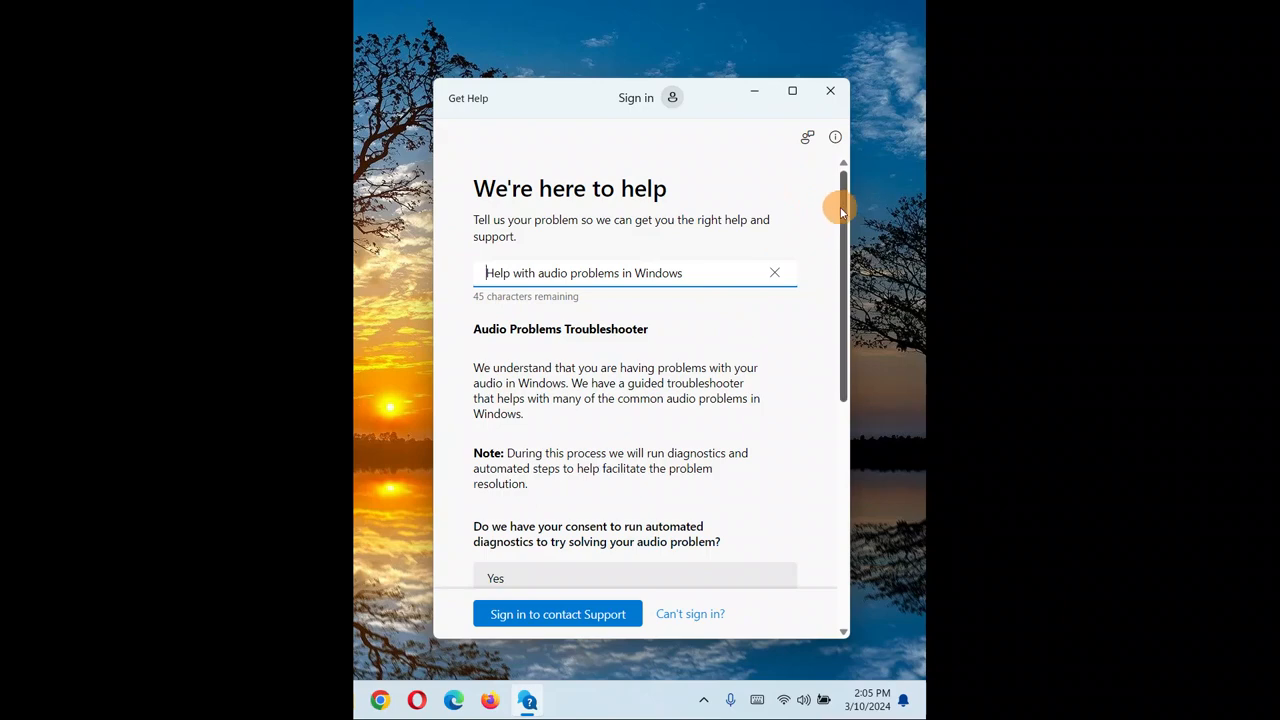
left_click_drag(837, 209, 830, 320)
left_click(563, 423)
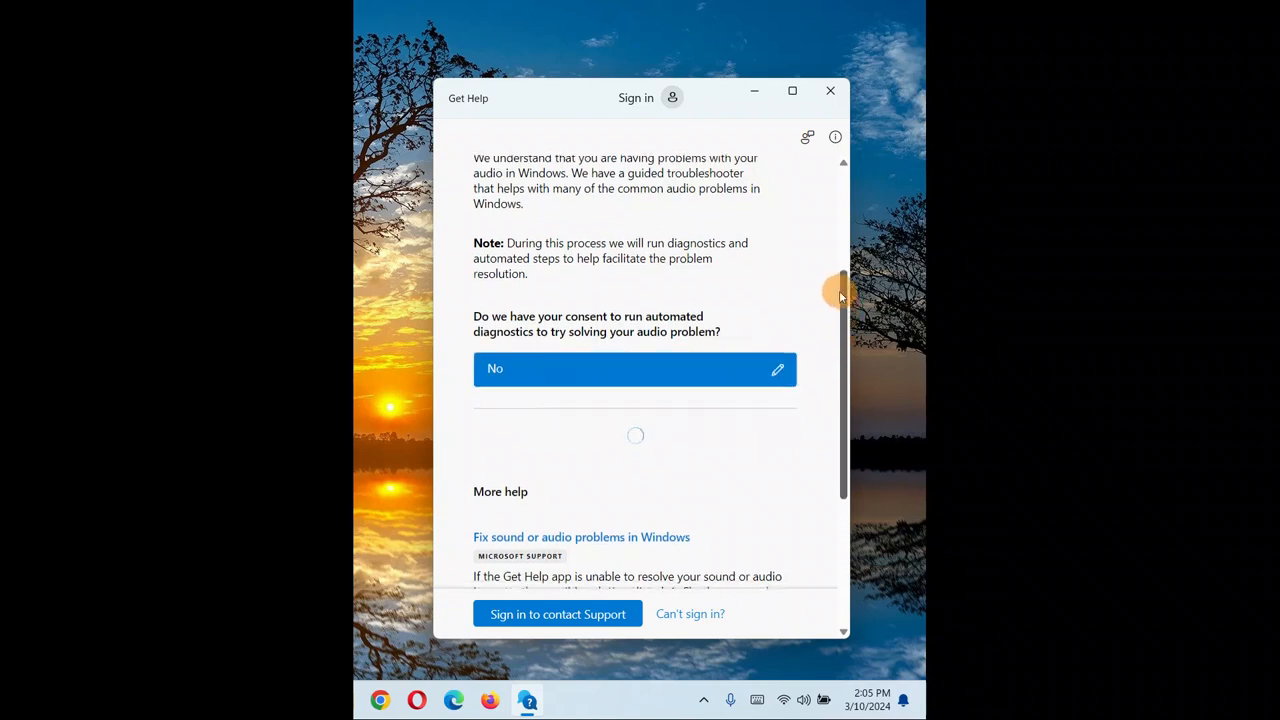
Answer No to the troubleshooter, cables and volume, and device manager questions in Get Help.
left_click_drag(845, 304, 840, 363)
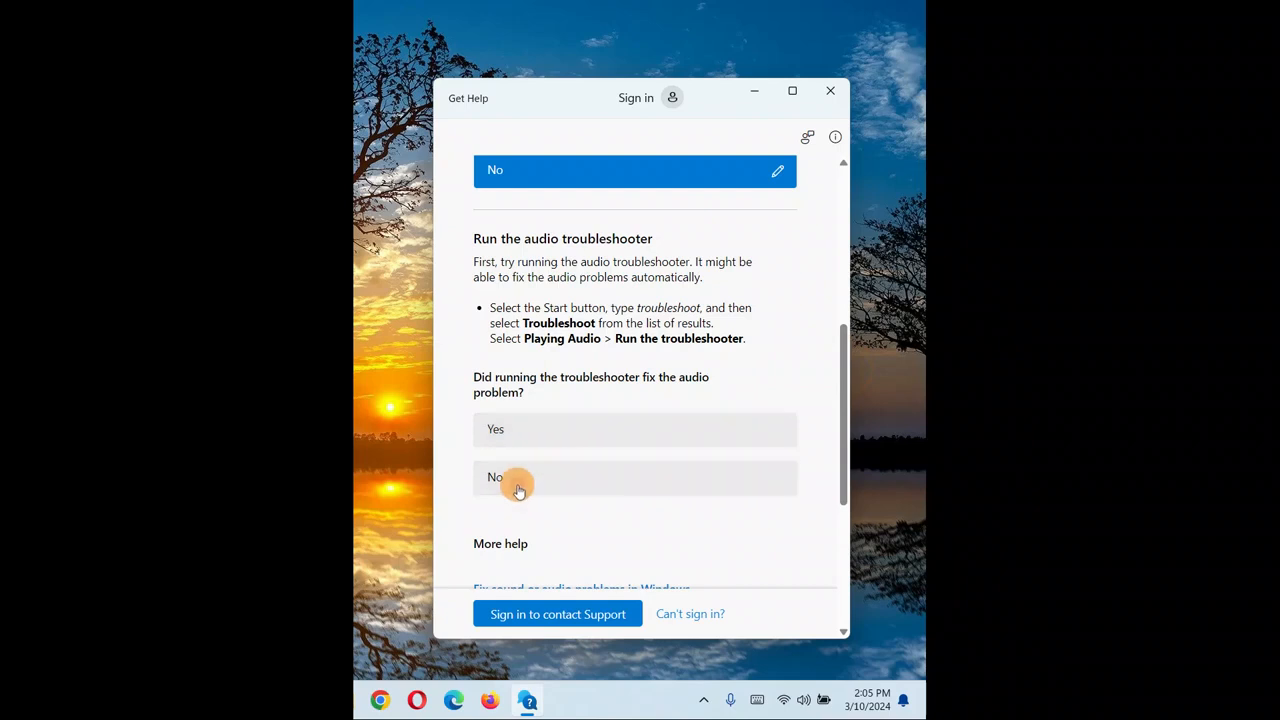
left_click(520, 484)
left_click_drag(840, 338, 840, 422)
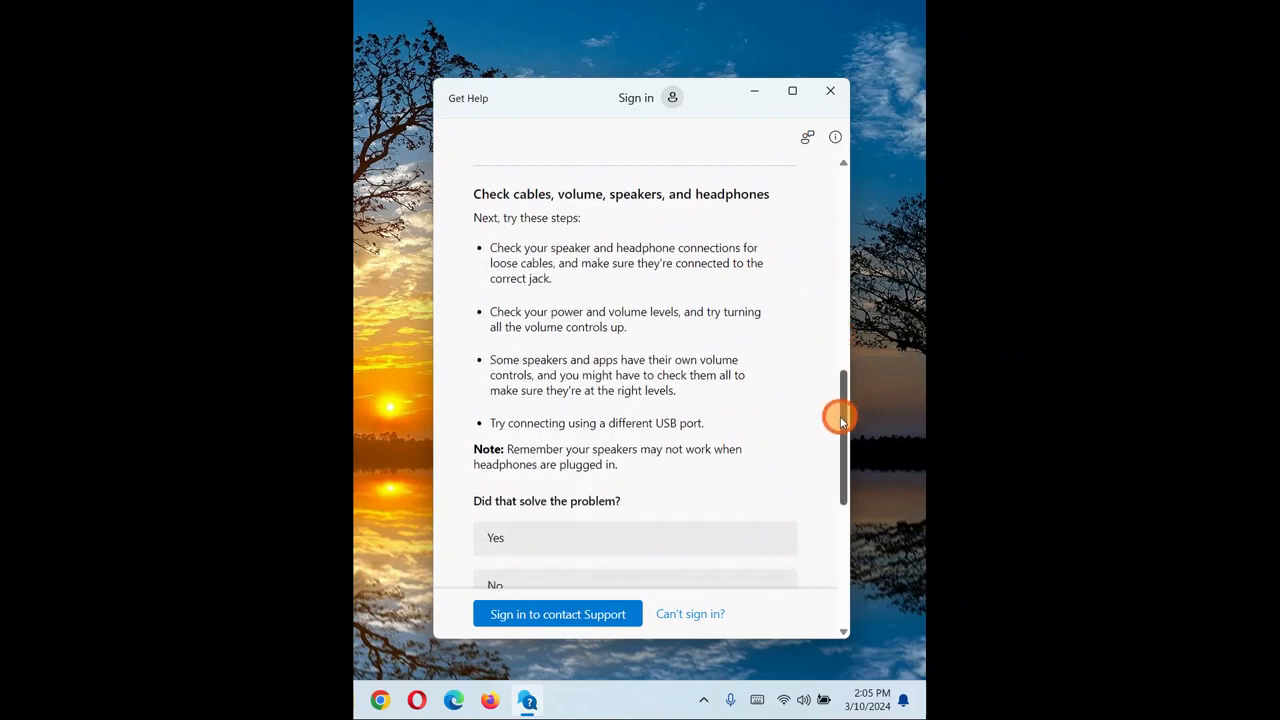
left_click(545, 581)
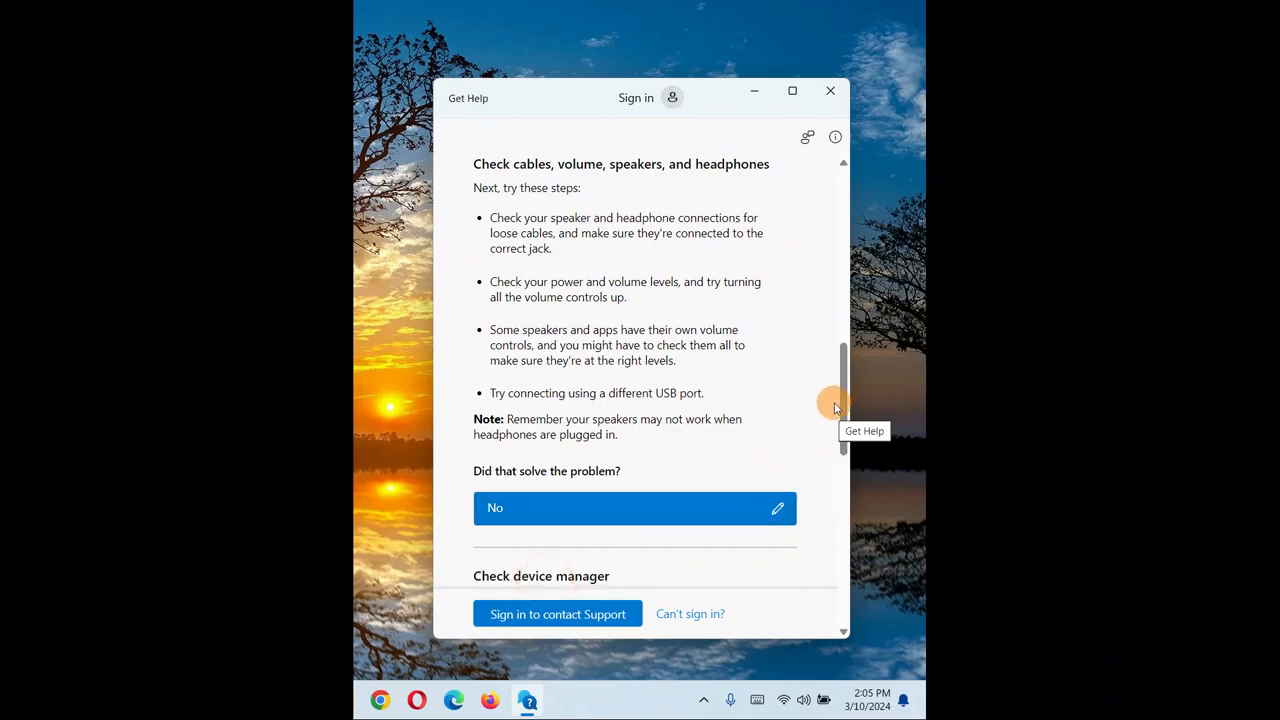
left_click_drag(838, 378, 837, 503)
left_click(563, 541)
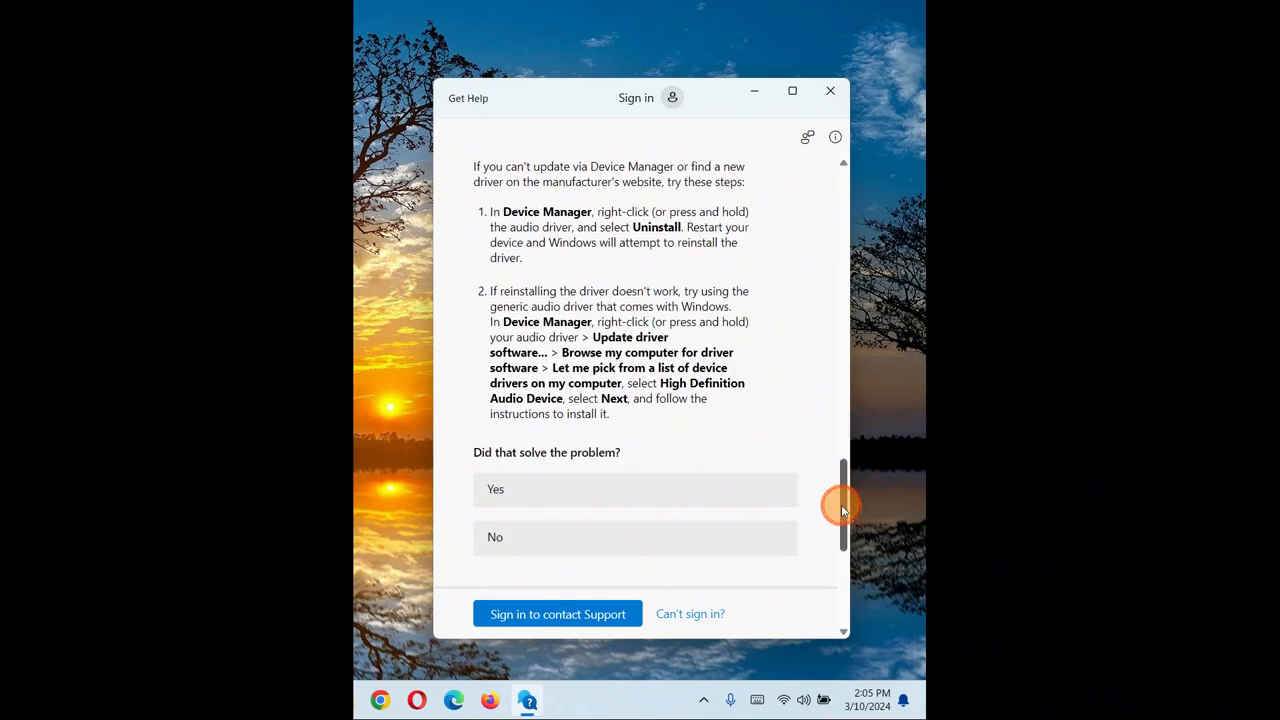
Answer No to the driver reinstall, default device, audio enhancements and audio formats questions.
left_click(600, 530)
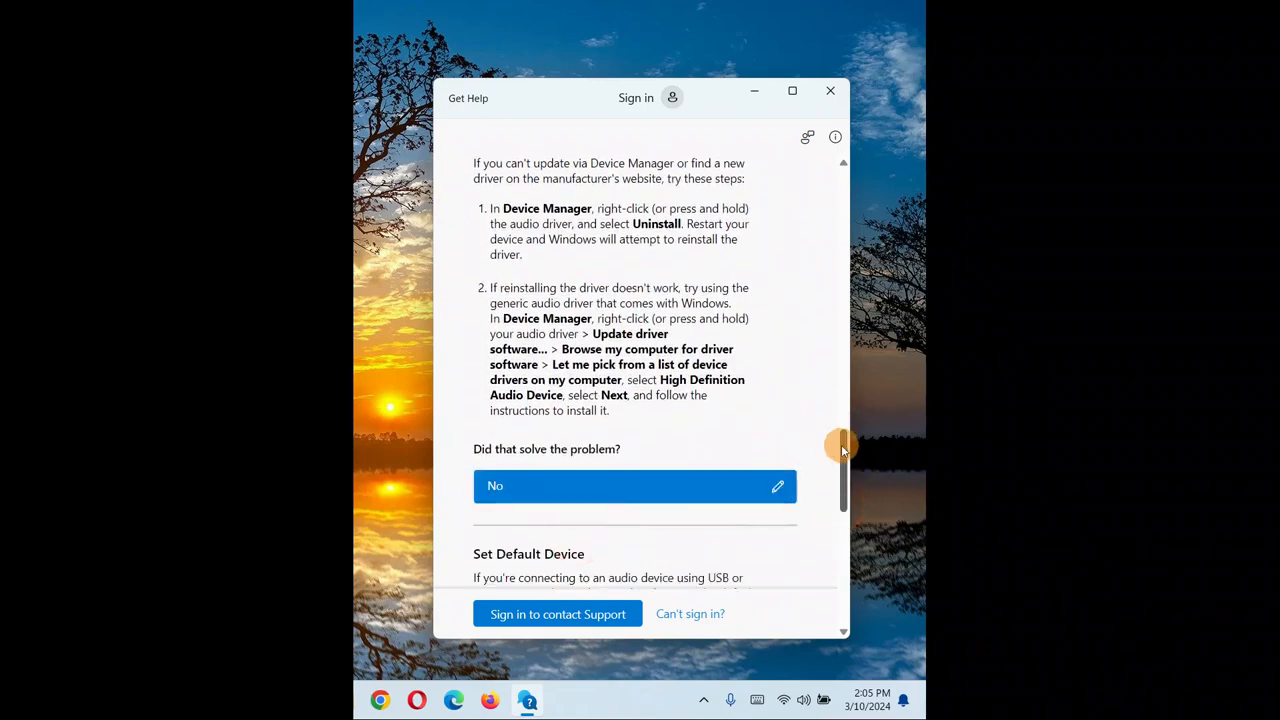
left_click_drag(841, 444, 837, 509)
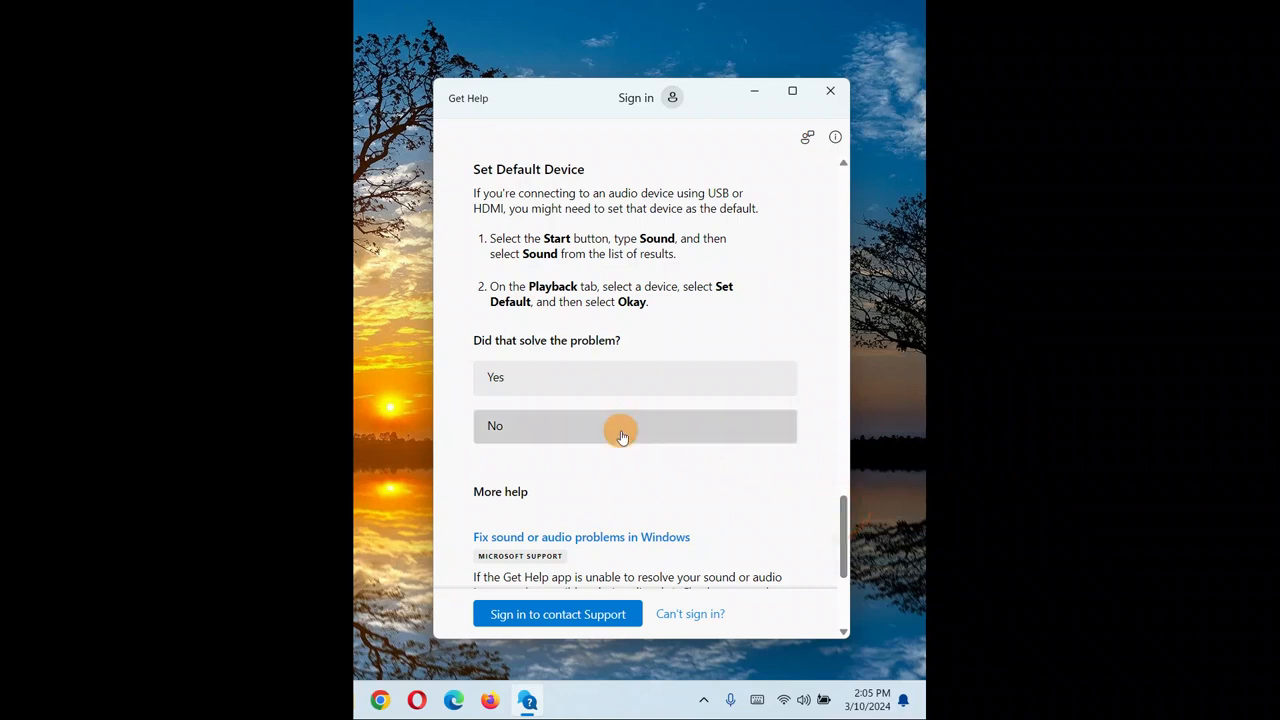
left_click(620, 436)
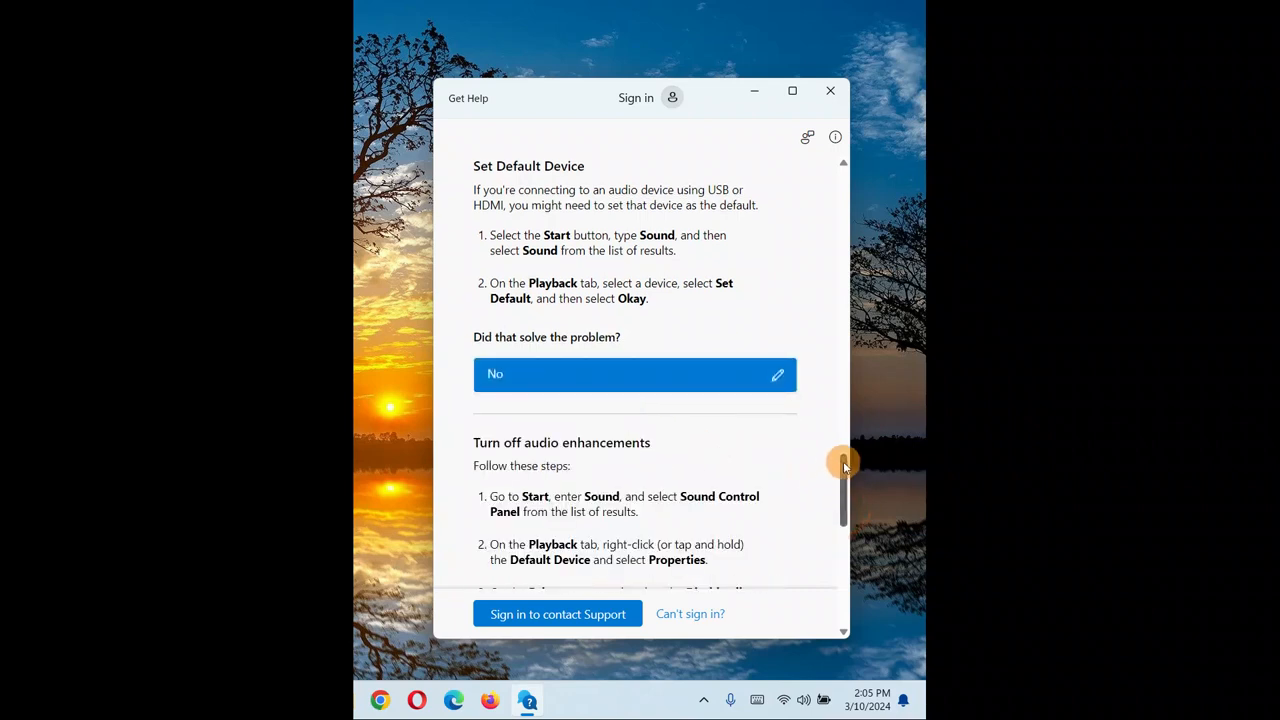
left_click_drag(843, 461, 843, 509)
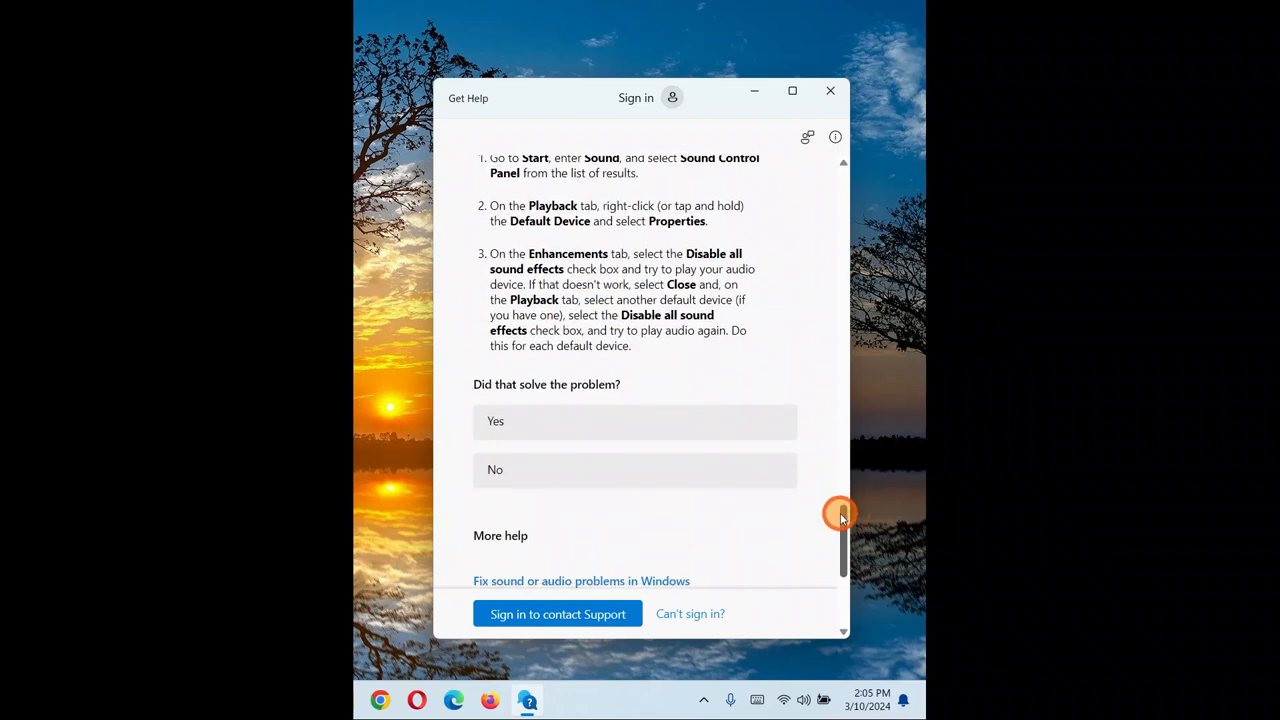
left_click(614, 468)
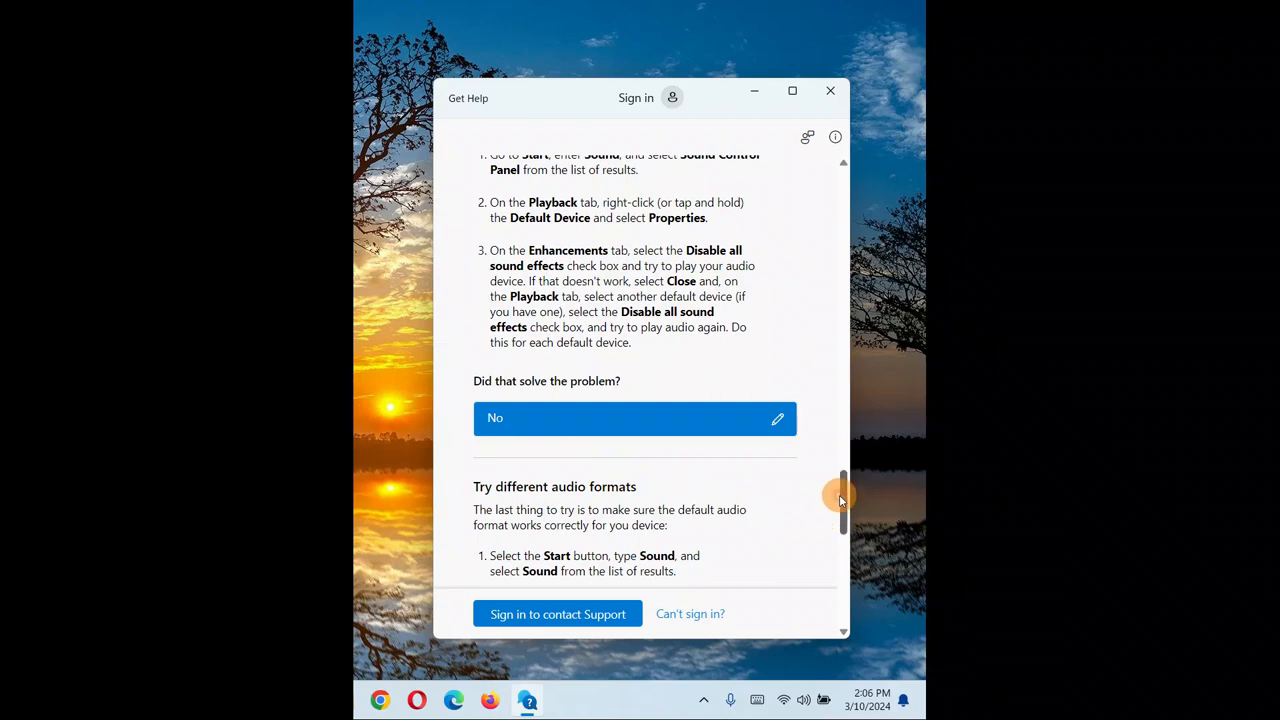
left_click_drag(840, 500, 838, 557)
left_click(589, 496)
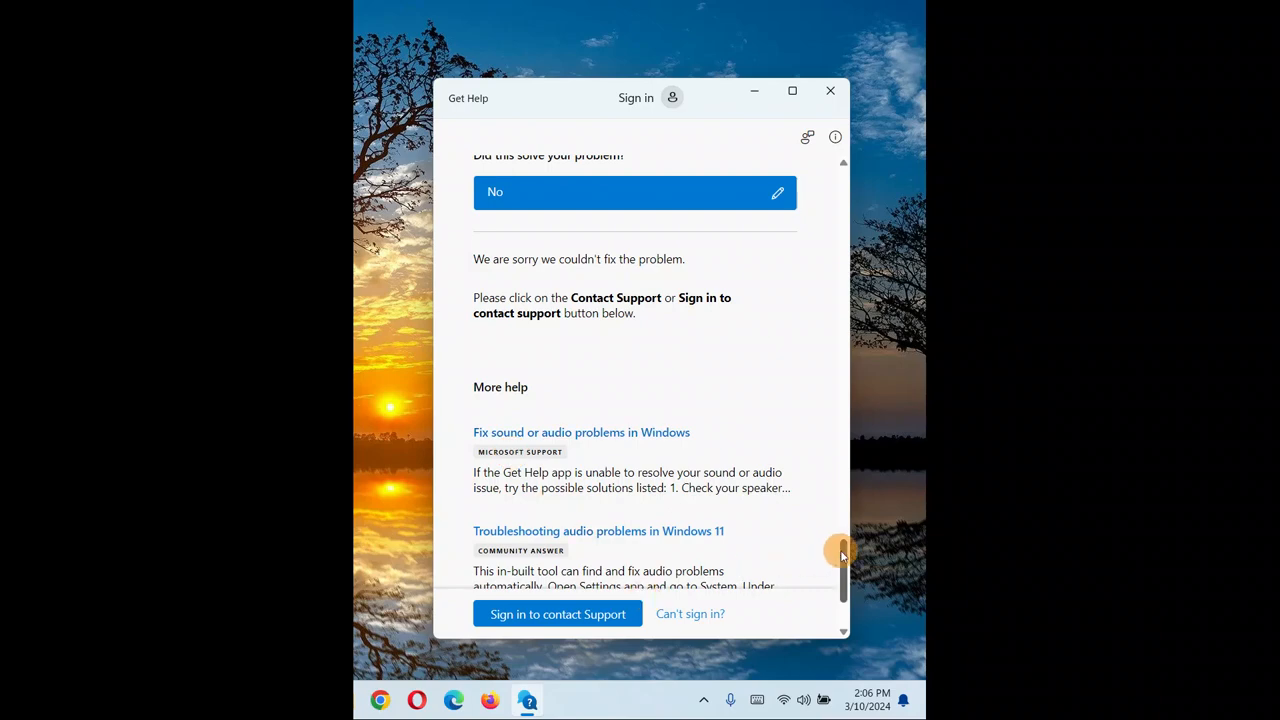
Change the audio formats answer to Yes and close the Get Help window.
left_click_drag(840, 549, 831, 506)
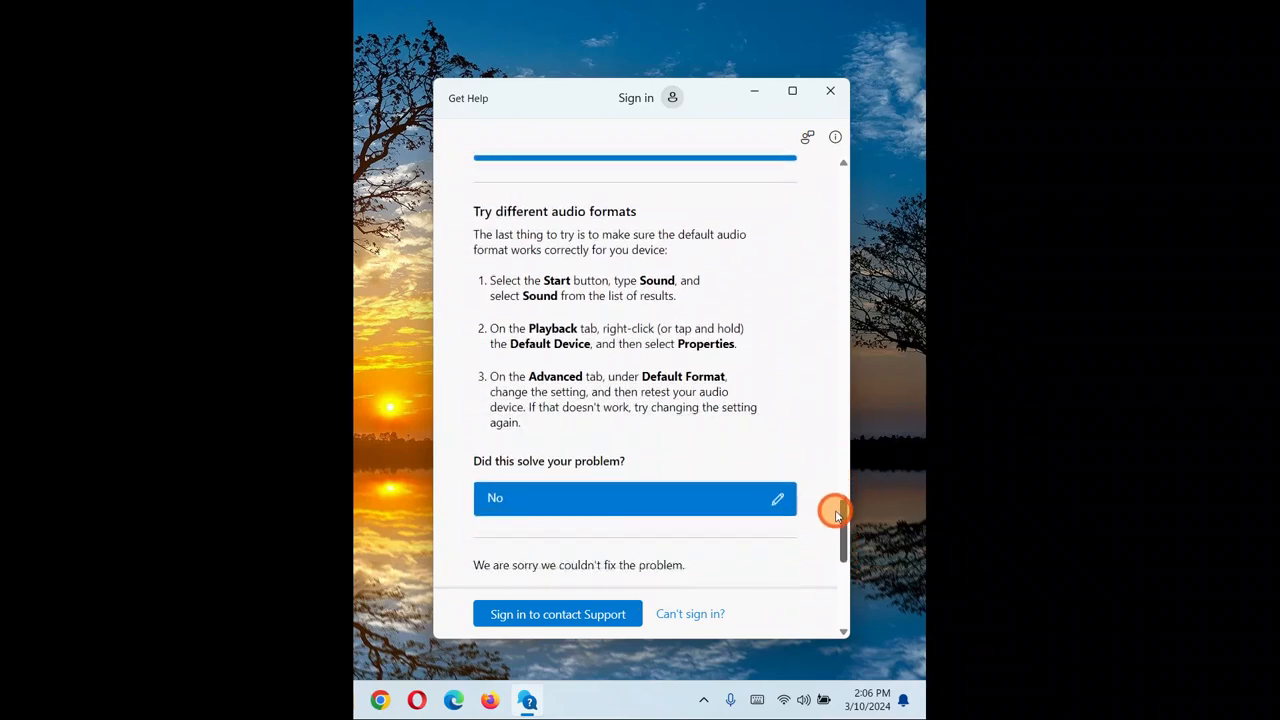
left_click(776, 505)
left_click(574, 492)
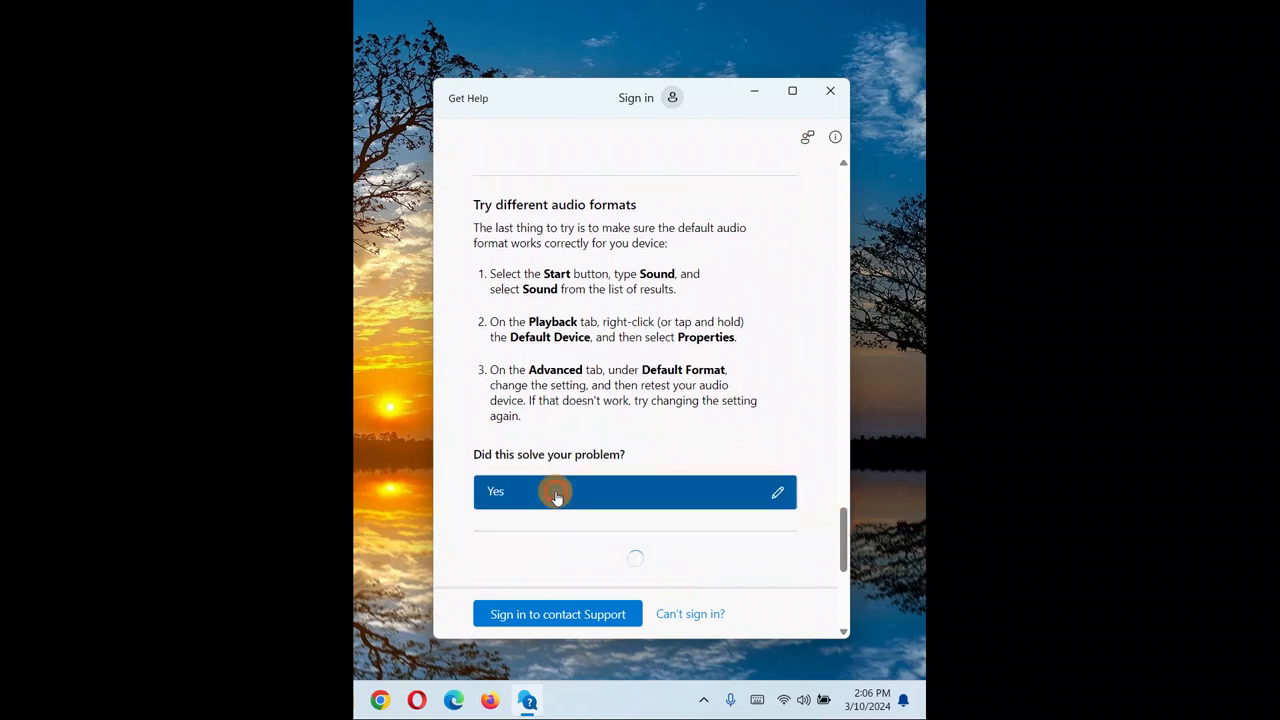
scroll(842, 528, "down", 2)
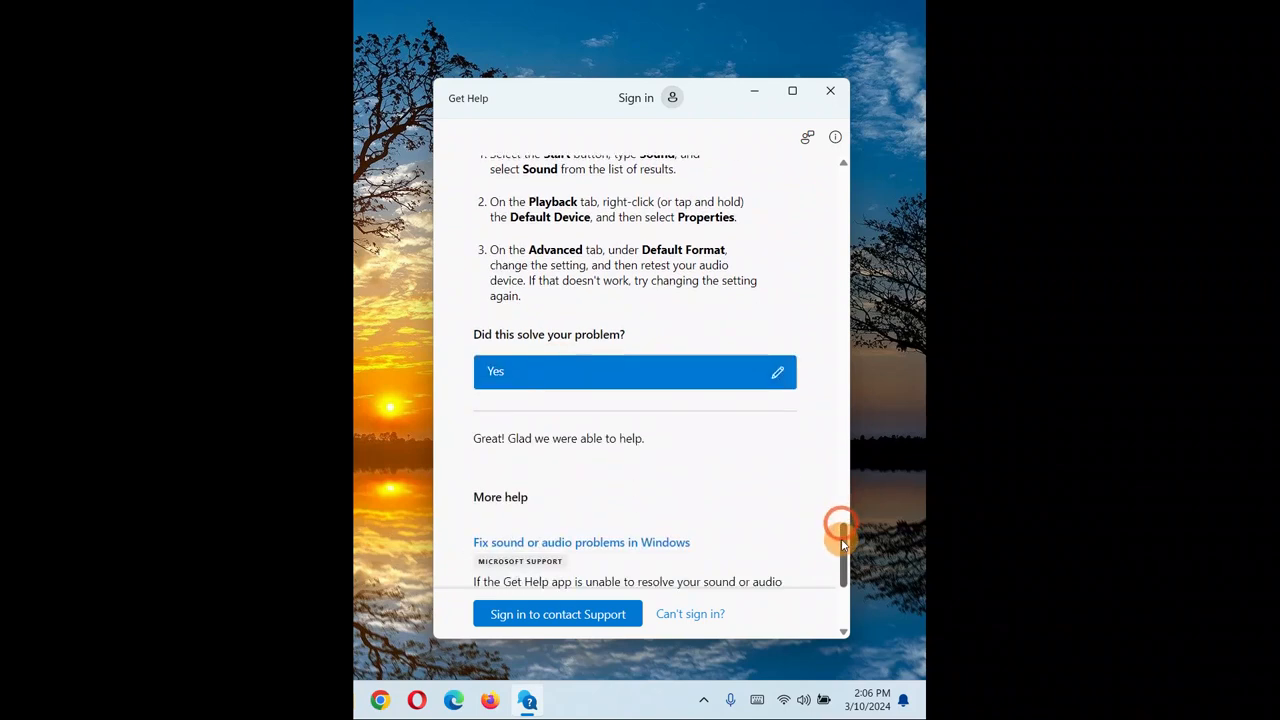
scroll(840, 523, "up", 2)
left_click(839, 103)
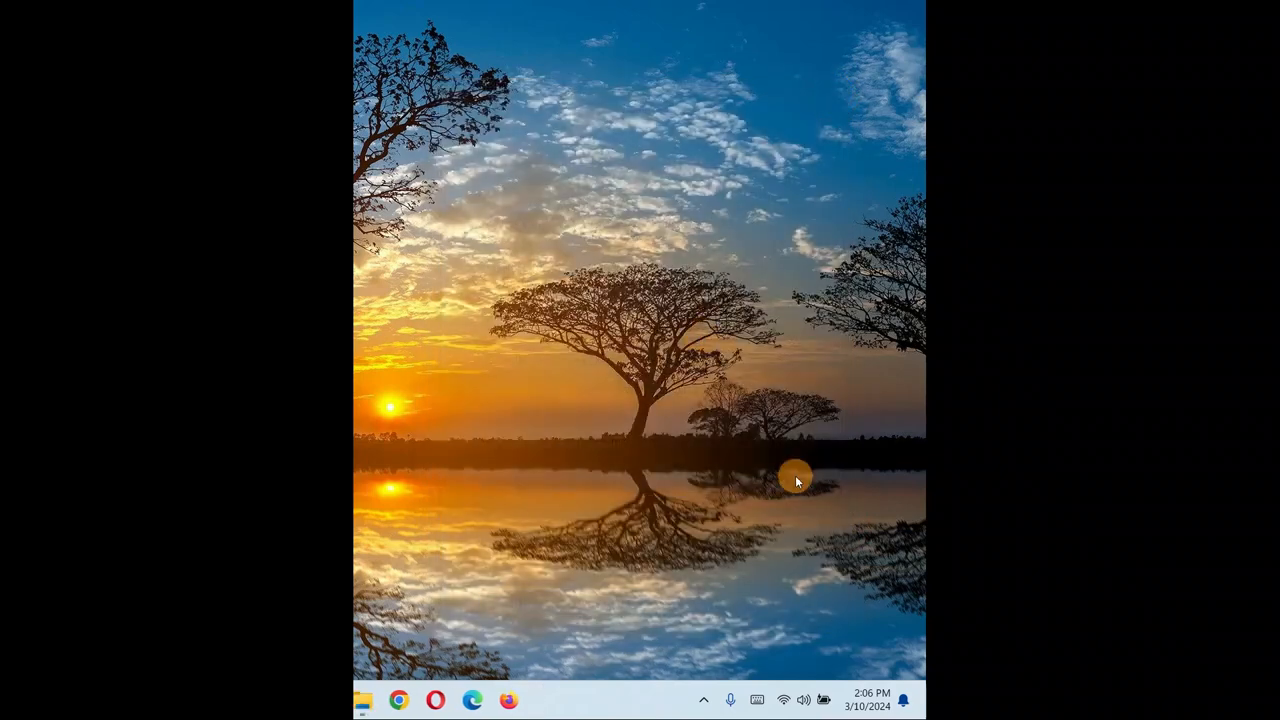
Open the Volume mixer settings from the speaker icon and move its window into view.
right_click(801, 702)
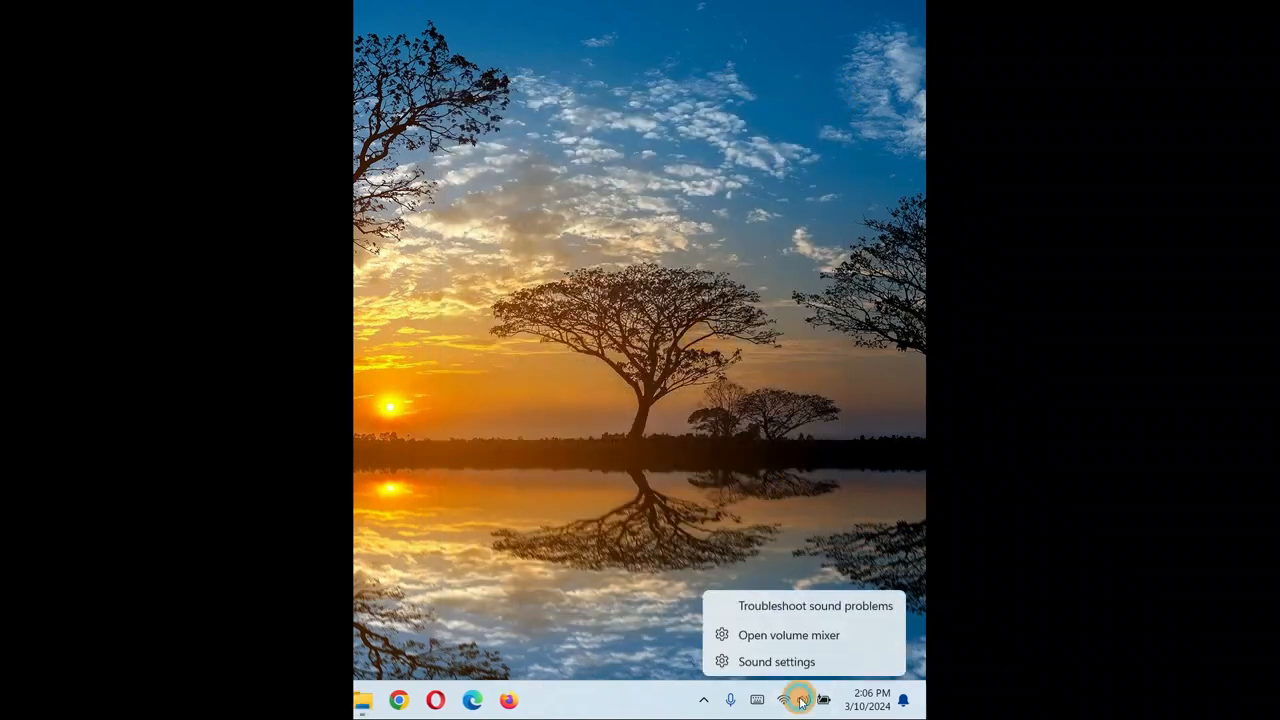
left_click(768, 636)
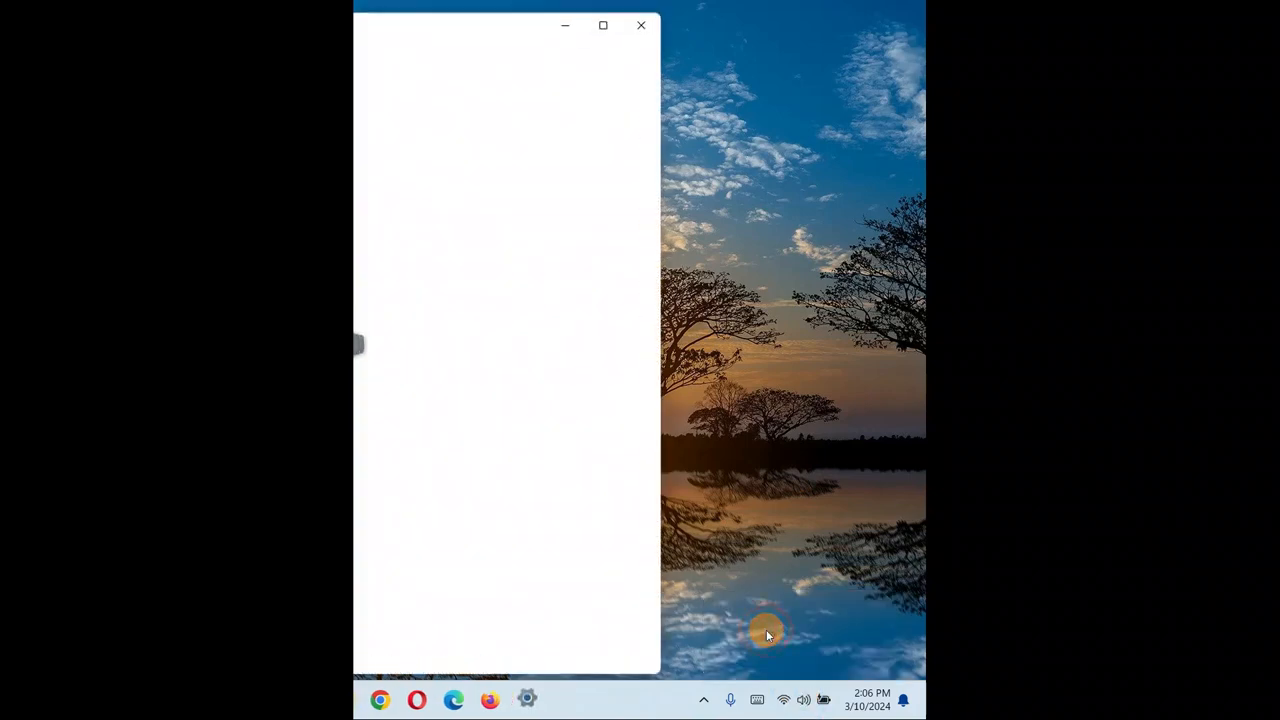
left_click_drag(189, 23, 472, 50)
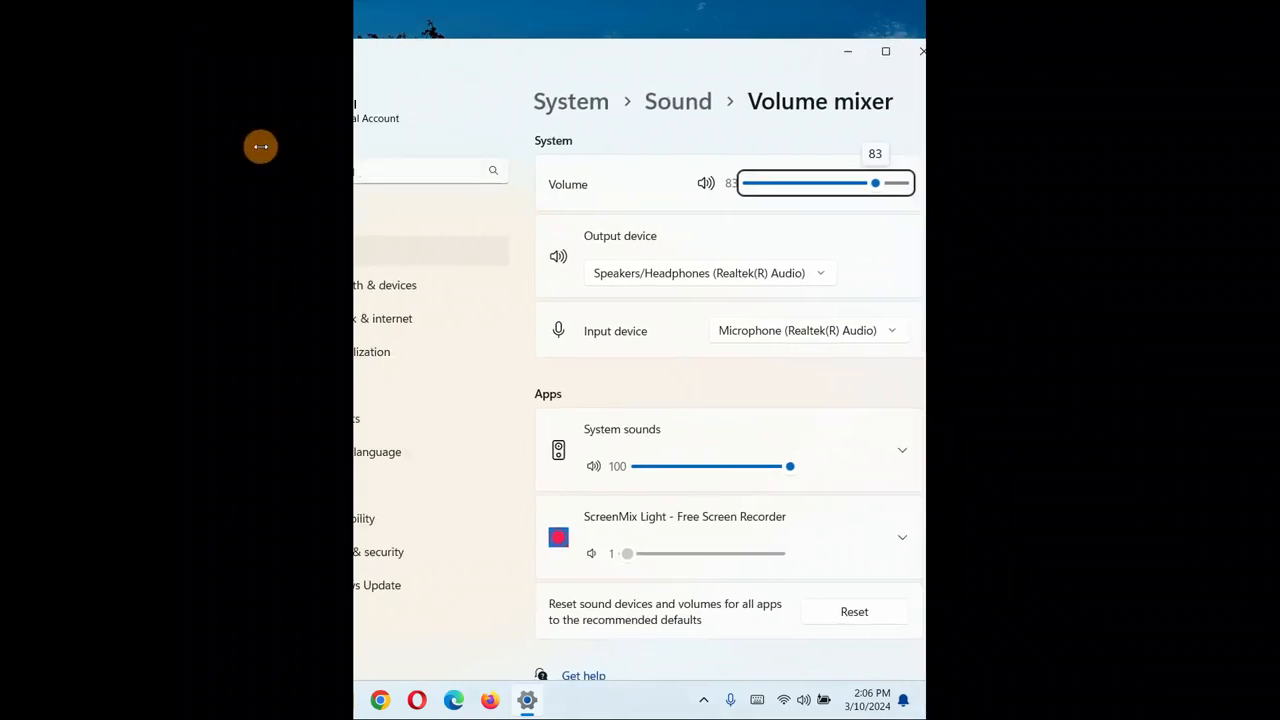
left_click_drag(260, 146, 585, 98)
left_click_drag(711, 53, 614, 33)
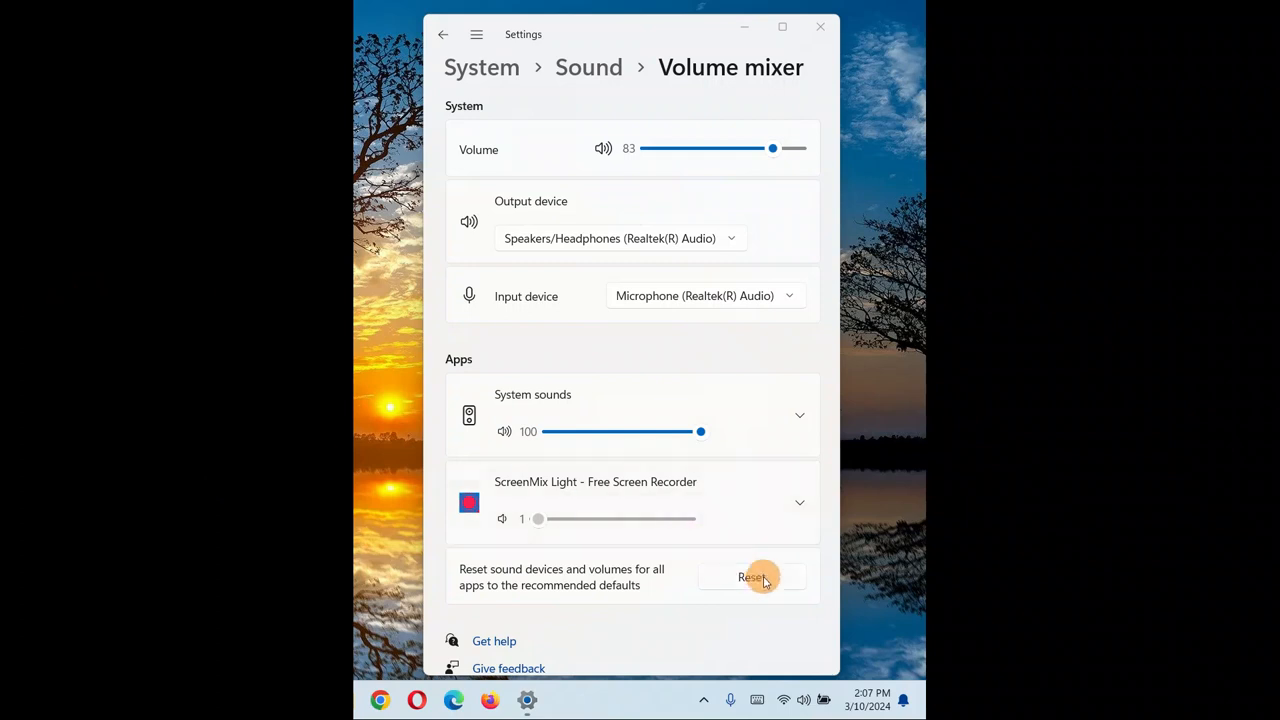
Reset sound devices and volumes for all apps to the recommended defaults.
left_click(763, 580)
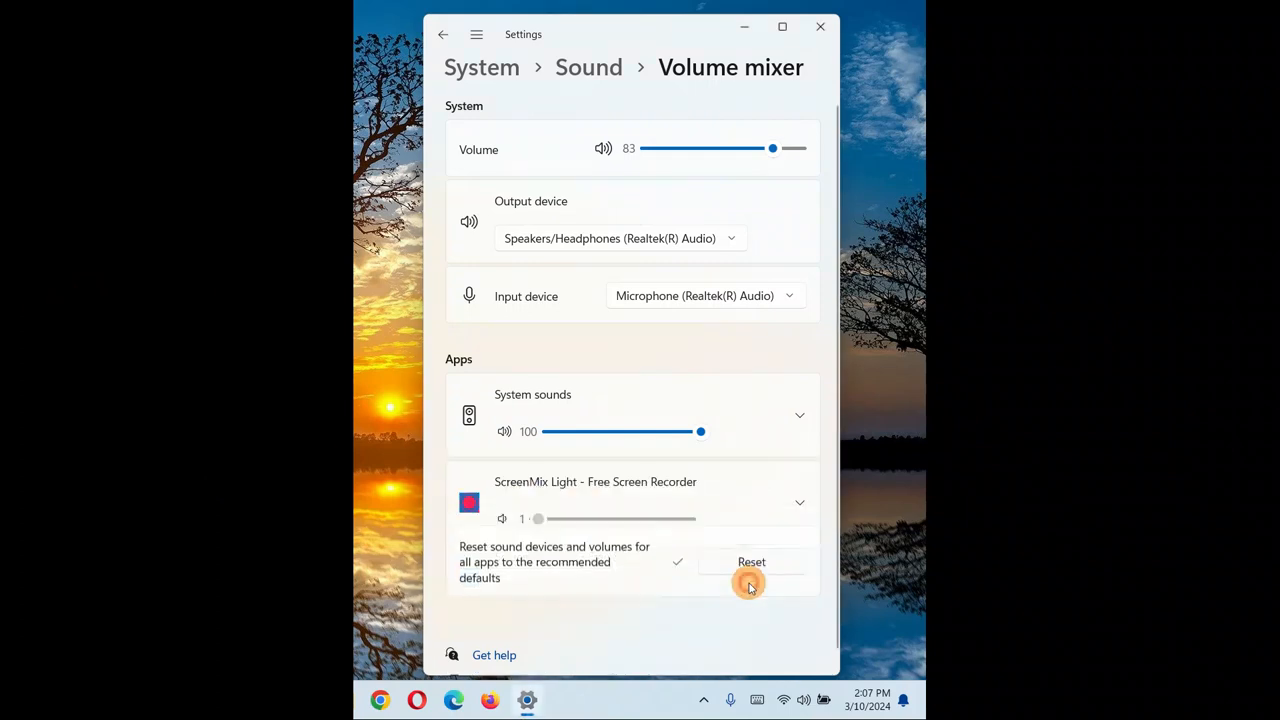
left_click(749, 587)
left_click(749, 587)
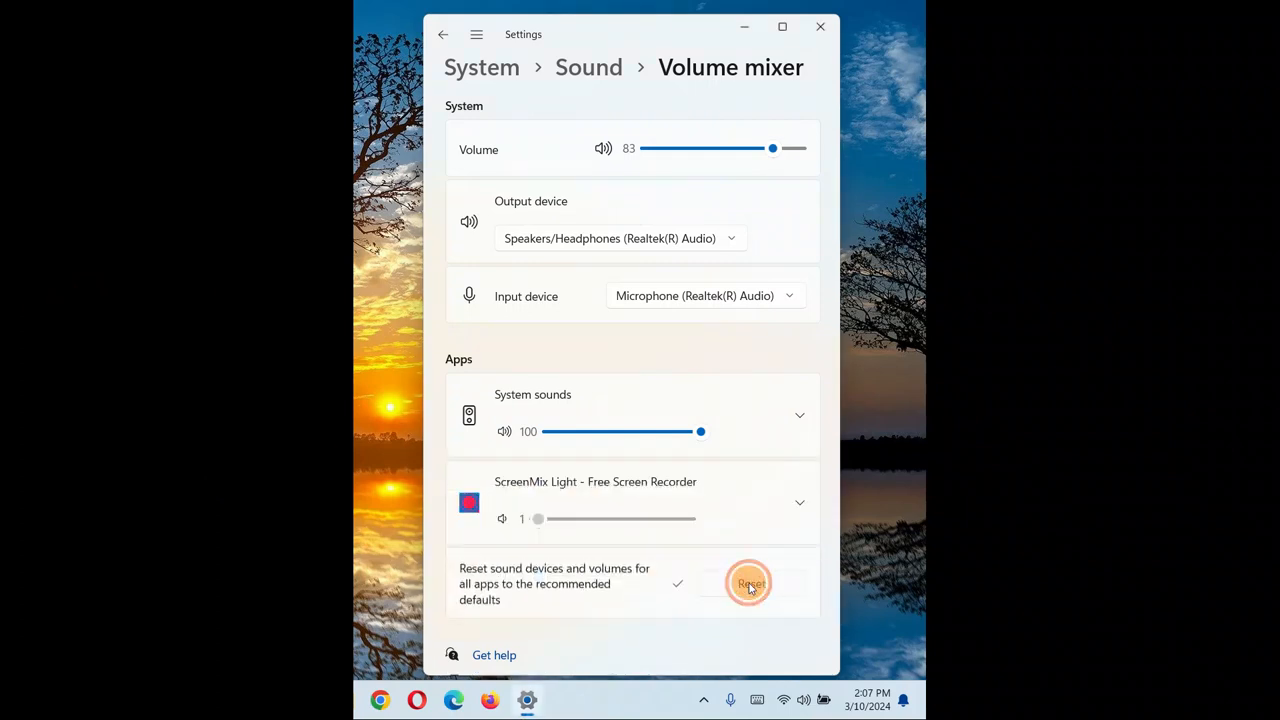
left_click(749, 587)
left_click(749, 587)
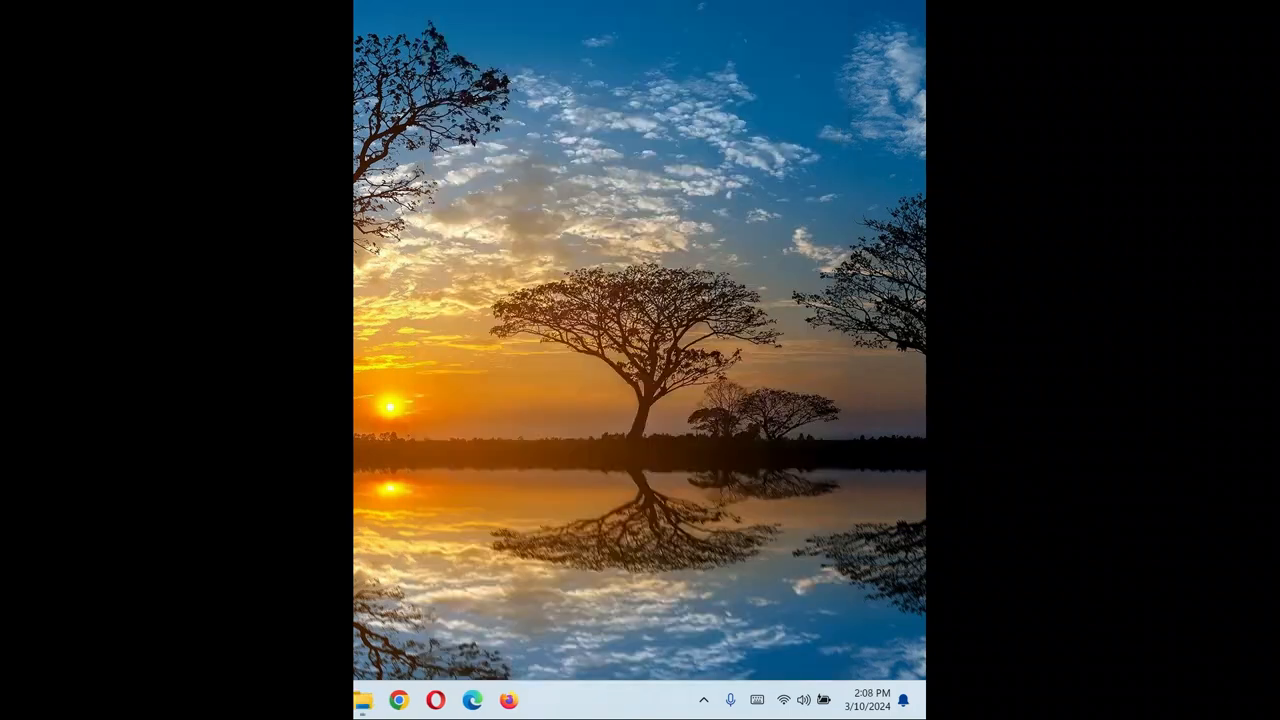
Open Computer Management for This PC from the desktop icon and move its window into view.
left_click_drag(767, 260, 710, 262)
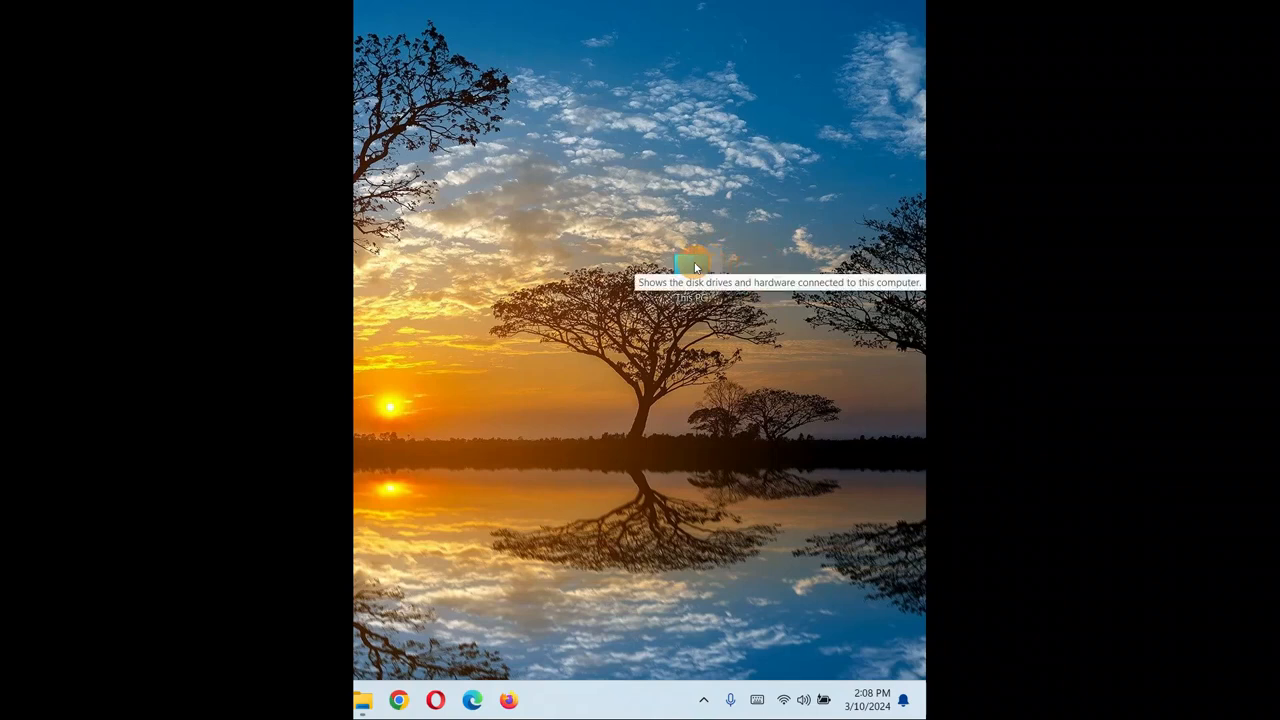
right_click(694, 261)
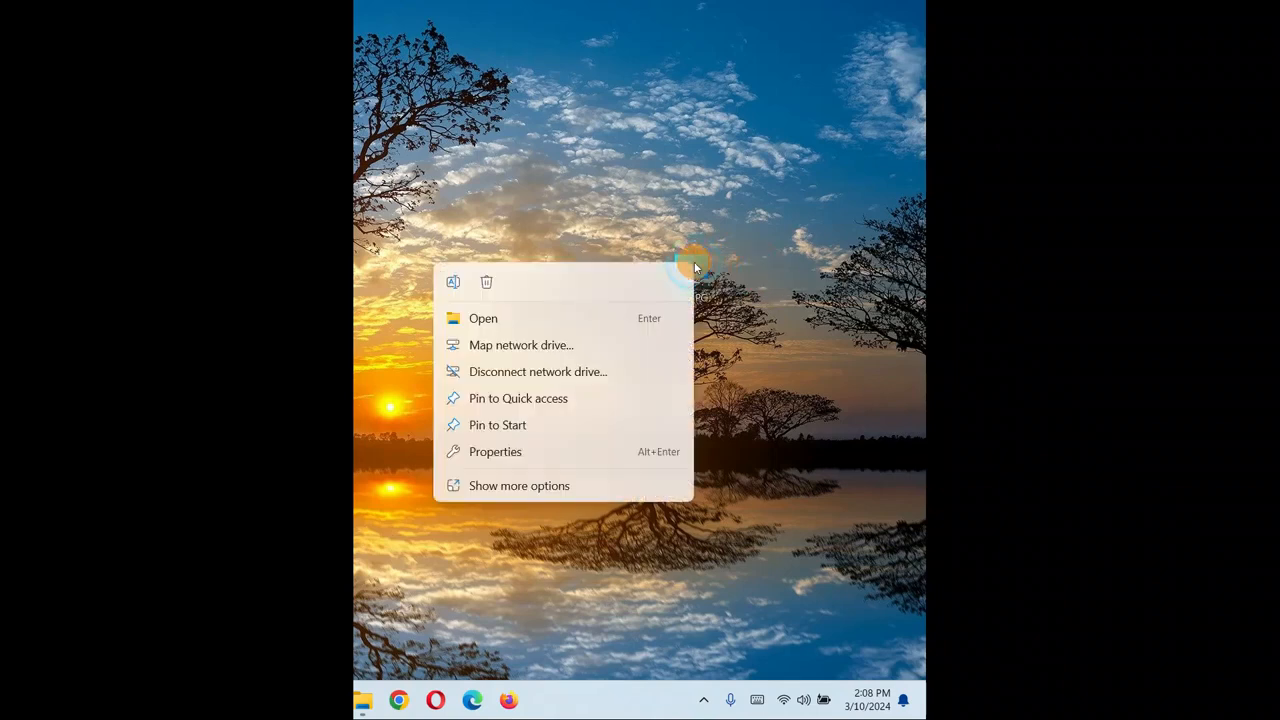
left_click(483, 487)
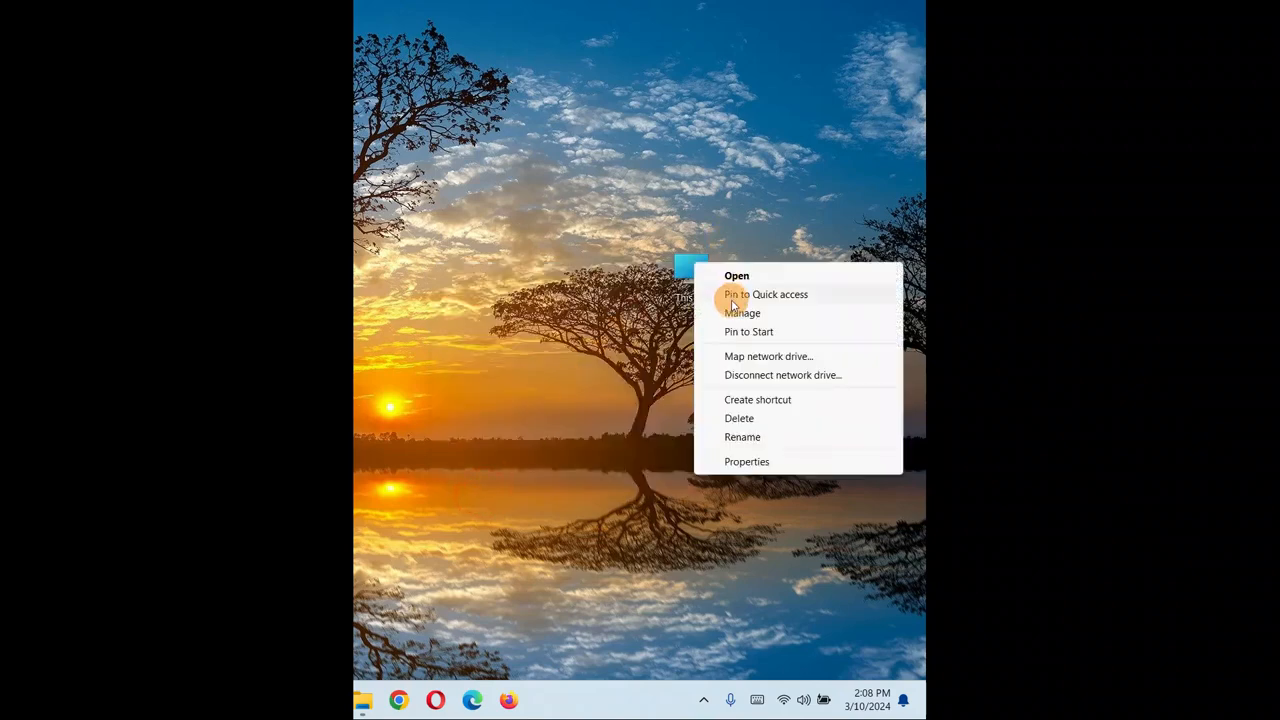
left_click(737, 313)
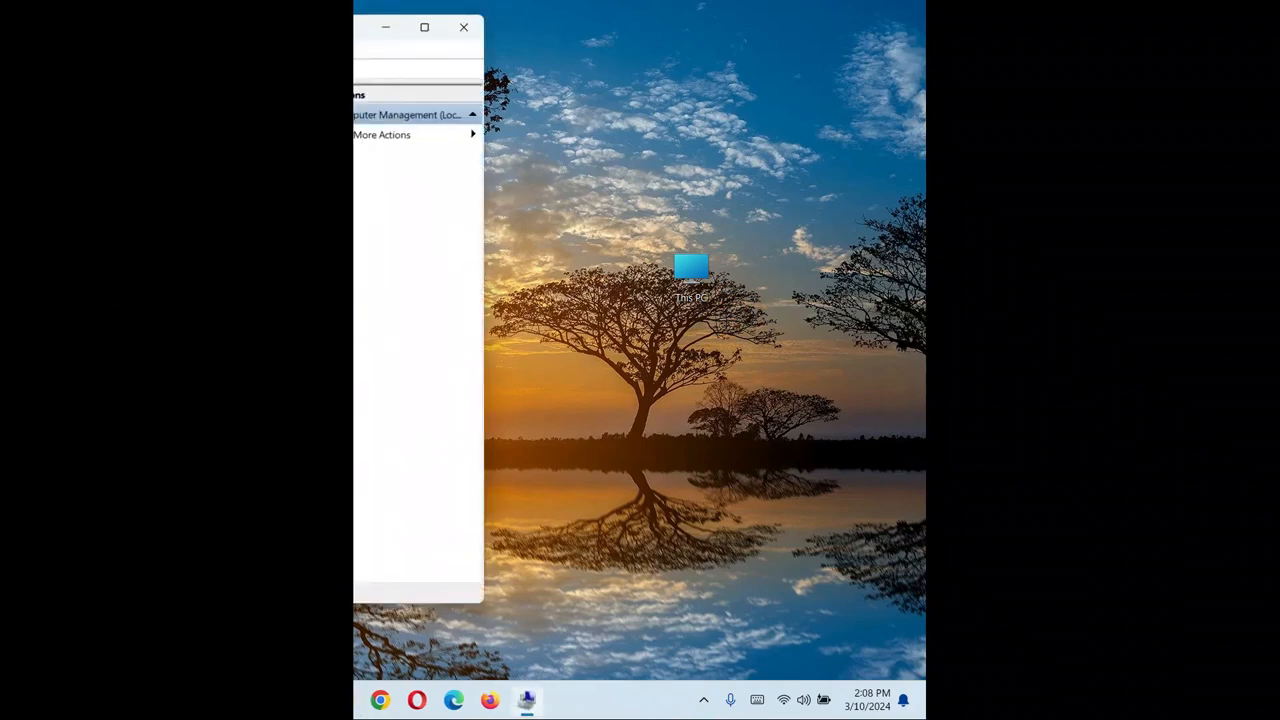
left_click_drag(2, 33, 588, 83)
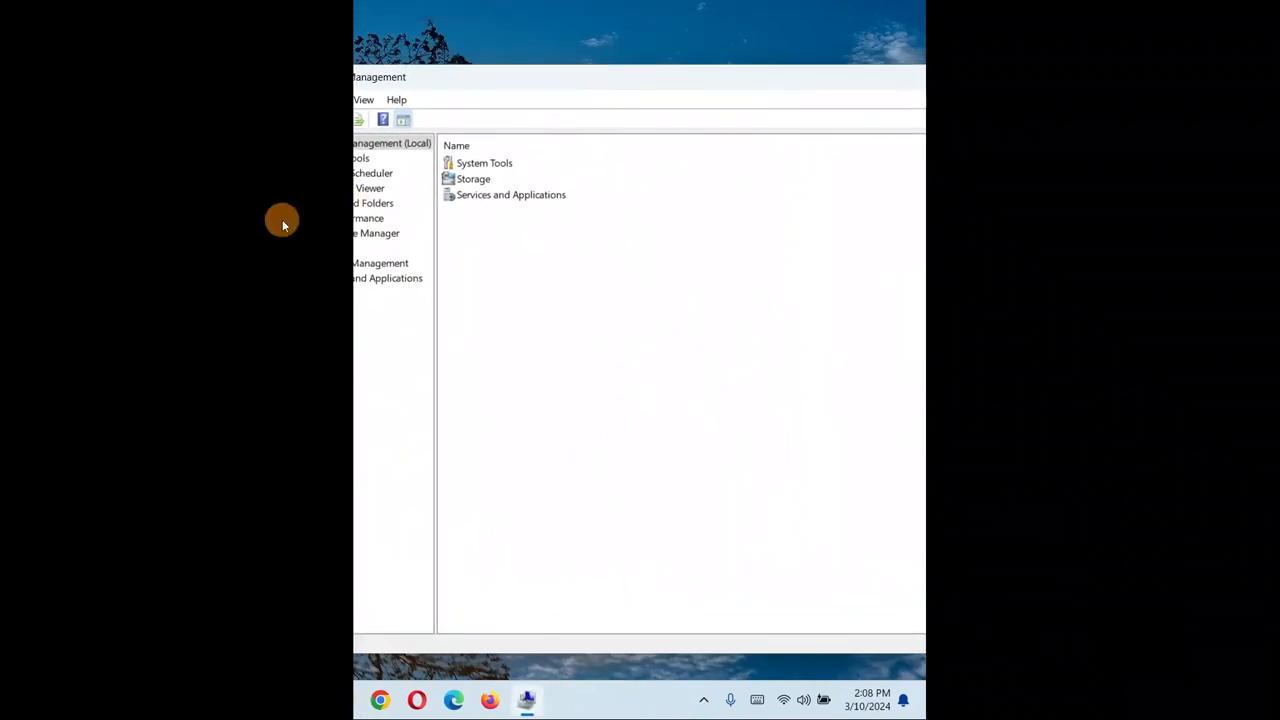
left_click_drag(275, 220, 692, 167)
left_click_drag(860, 77, 620, 57)
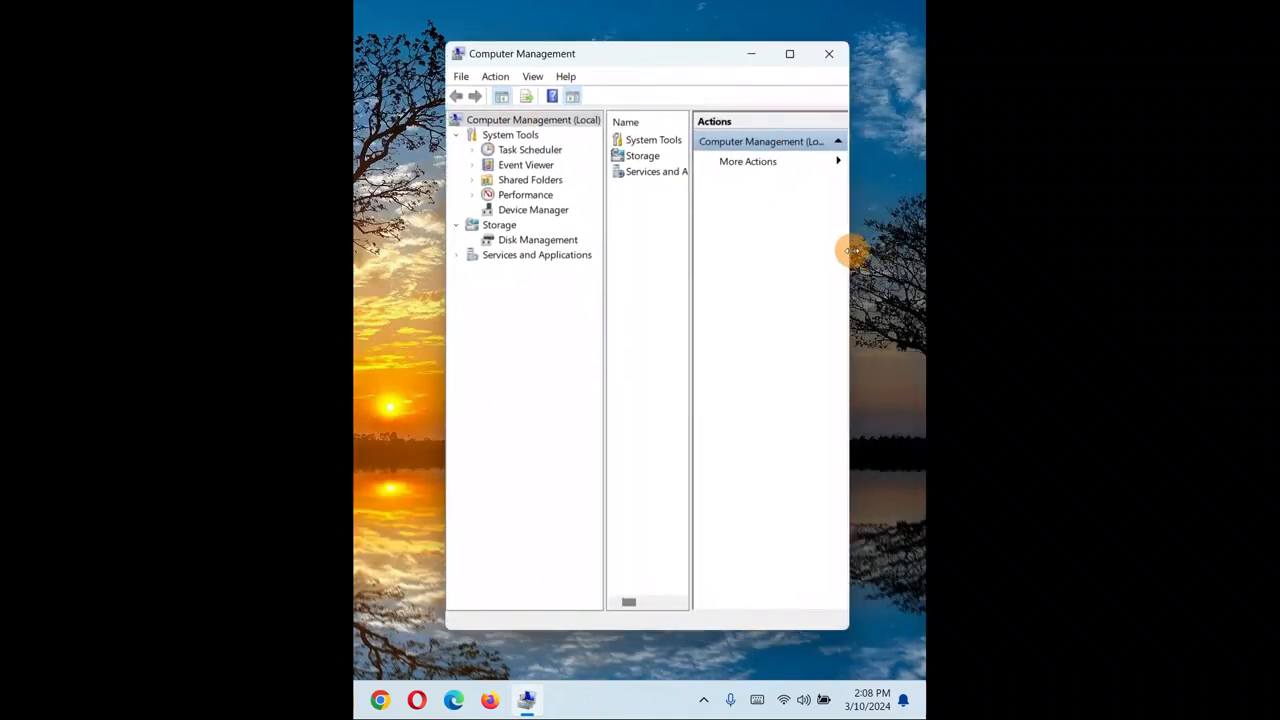
Widen the Computer Management window and open Device Manager.
left_click_drag(851, 250, 921, 229)
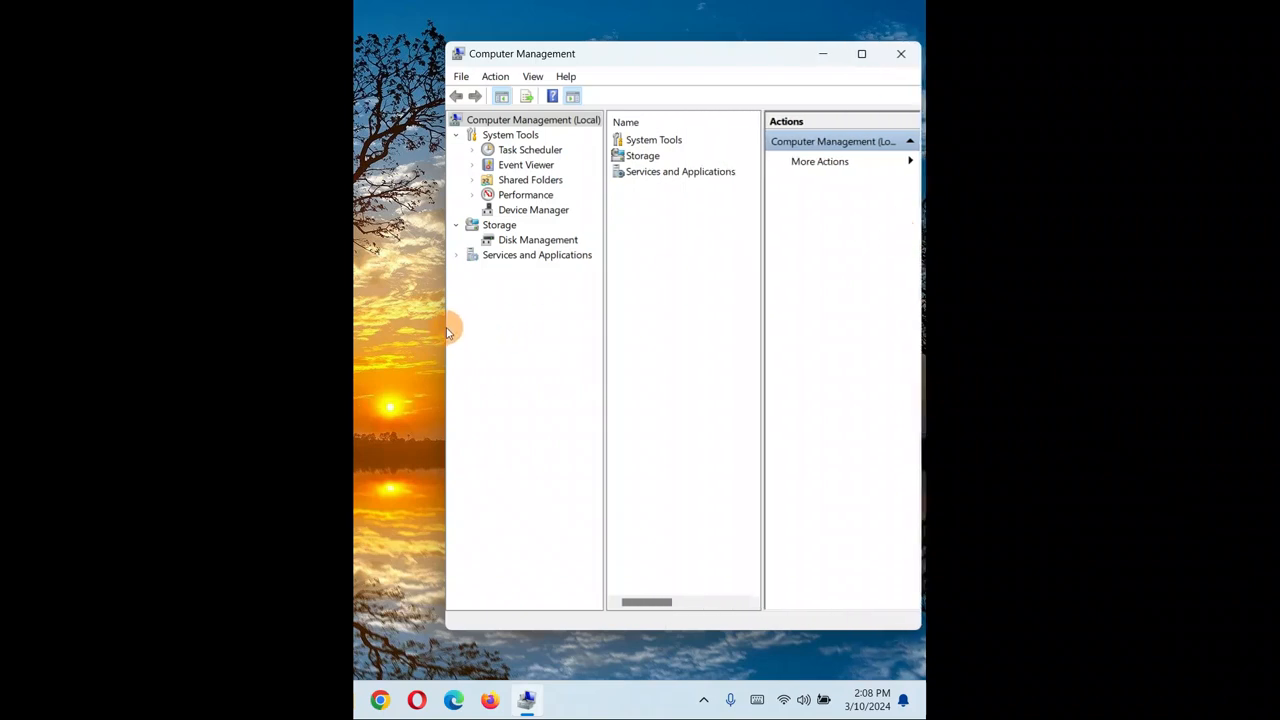
left_click_drag(442, 326, 362, 323)
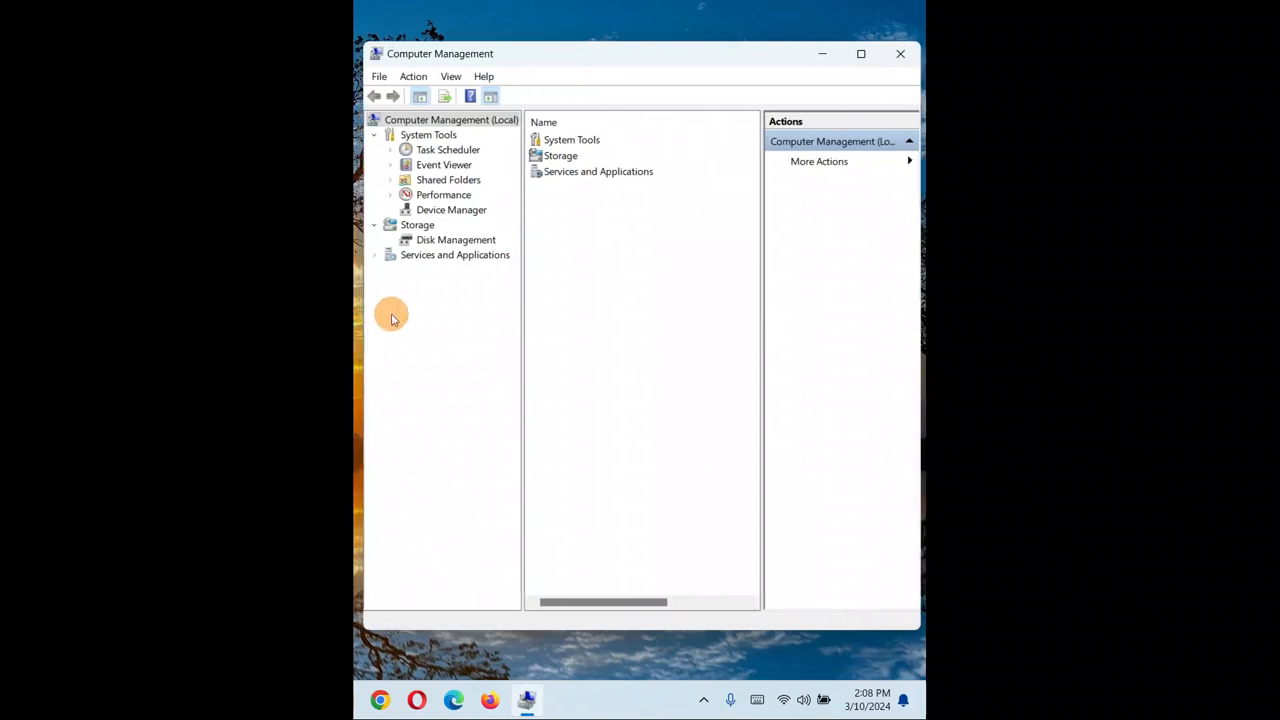
left_click(428, 210)
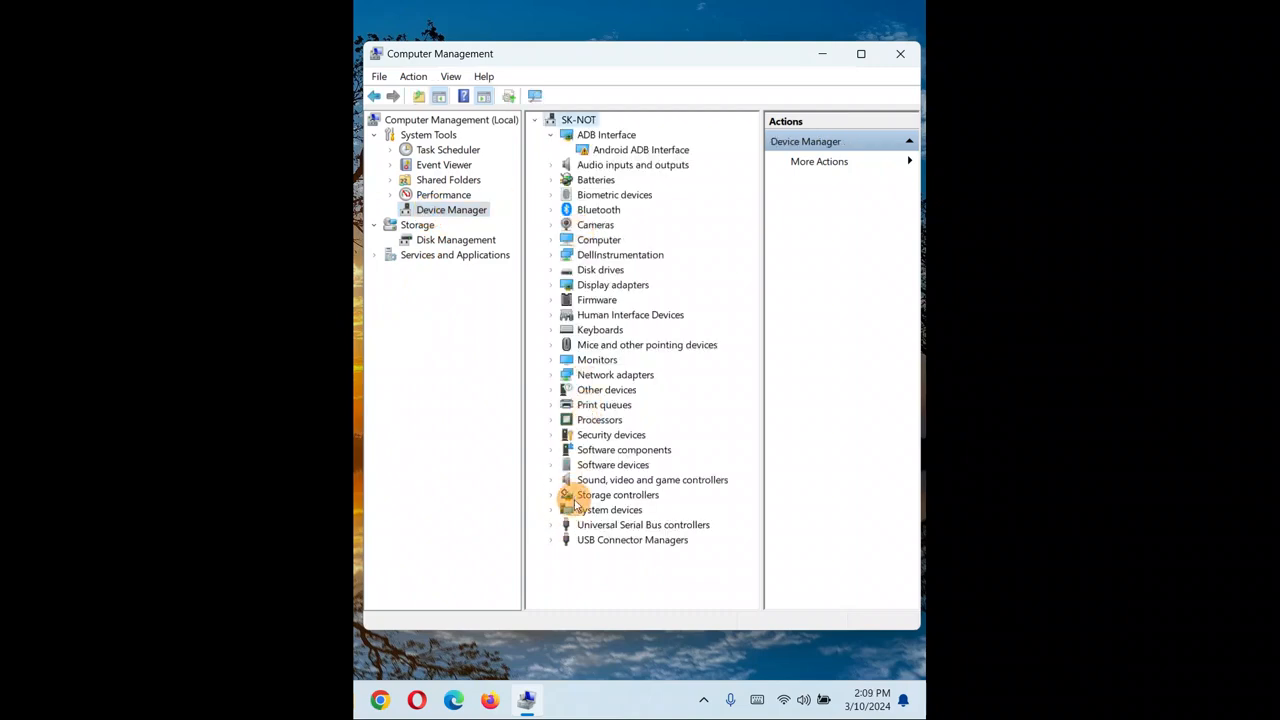
Examine the devices under Sound, video and game controllers and under Audio inputs and outputs.
left_click(551, 482)
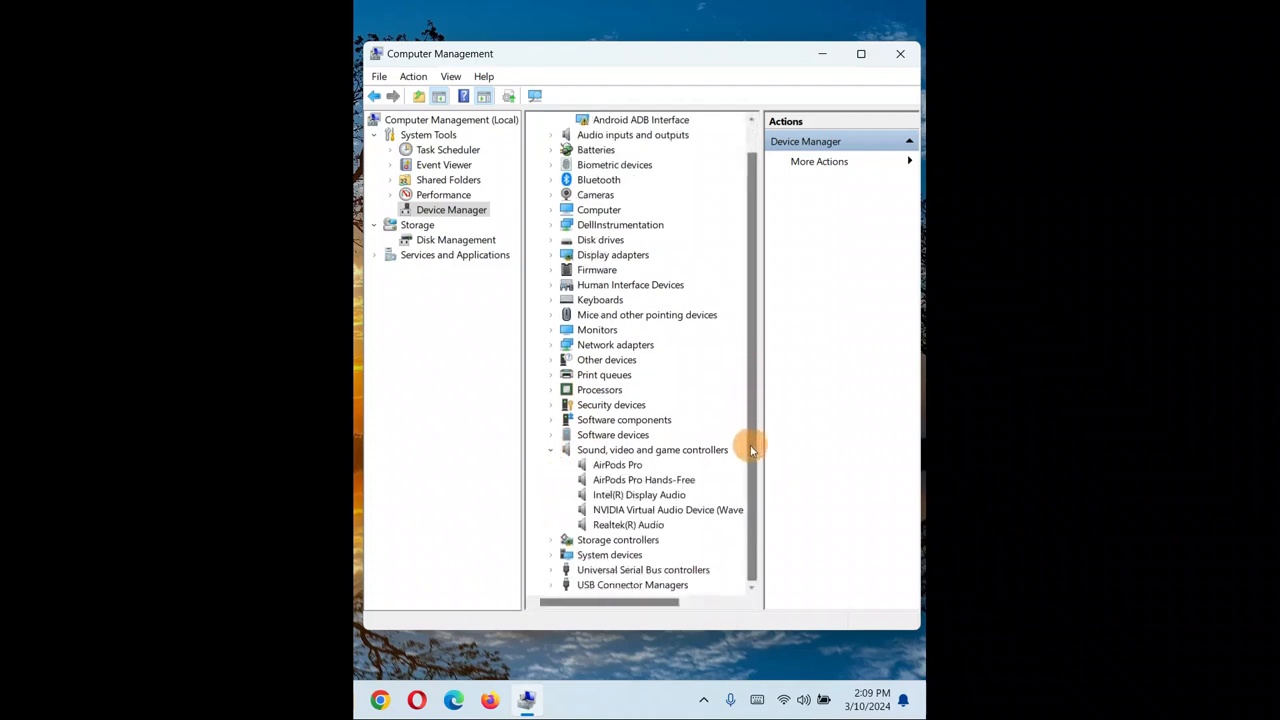
left_click(604, 466)
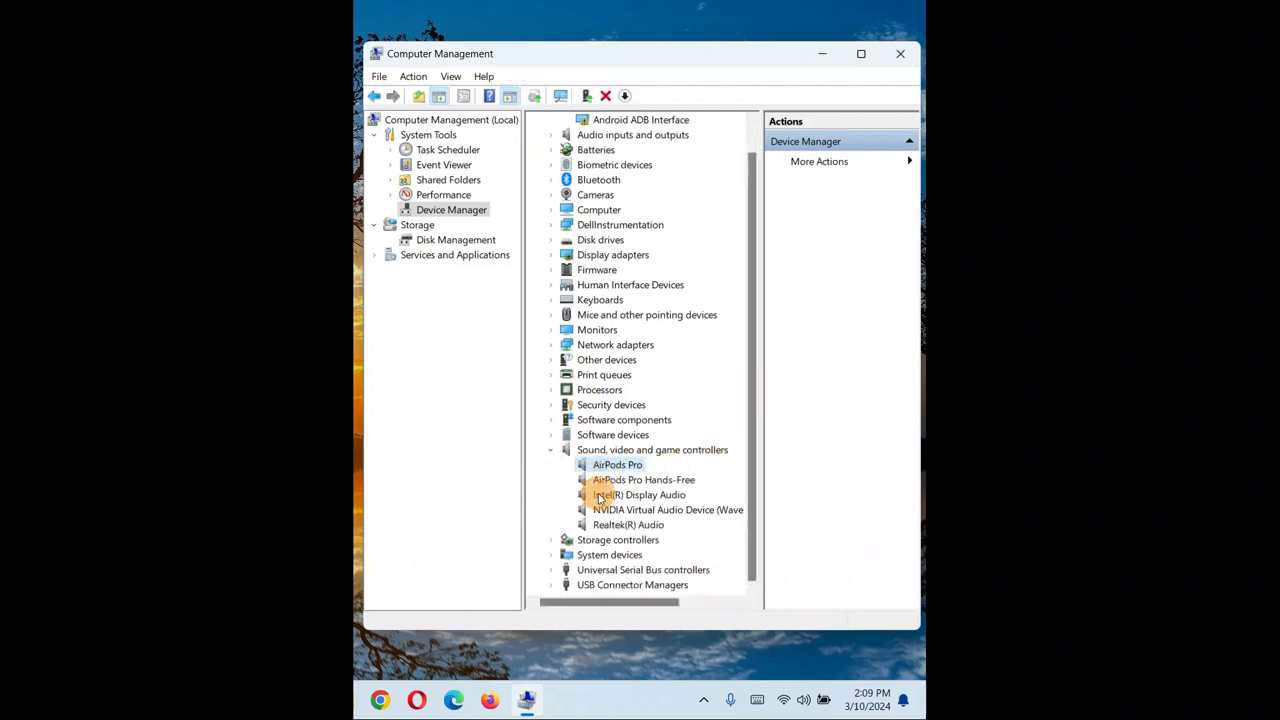
left_click(604, 527)
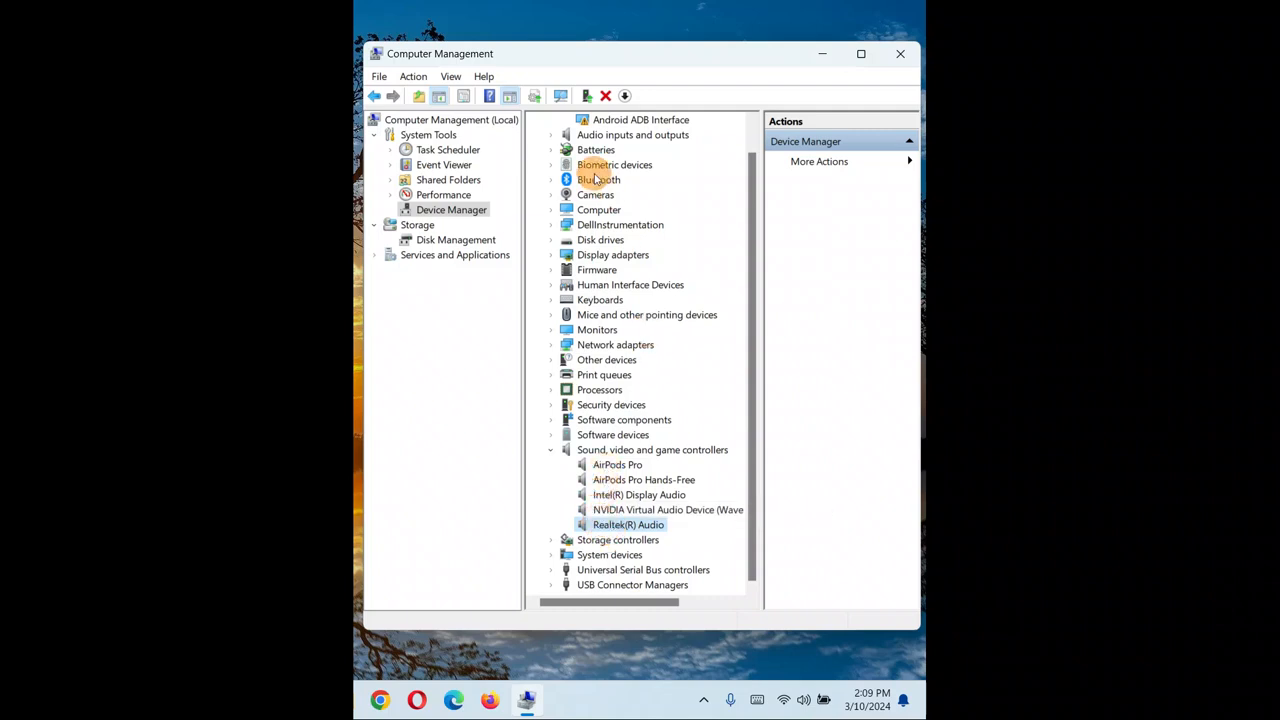
left_click(550, 137)
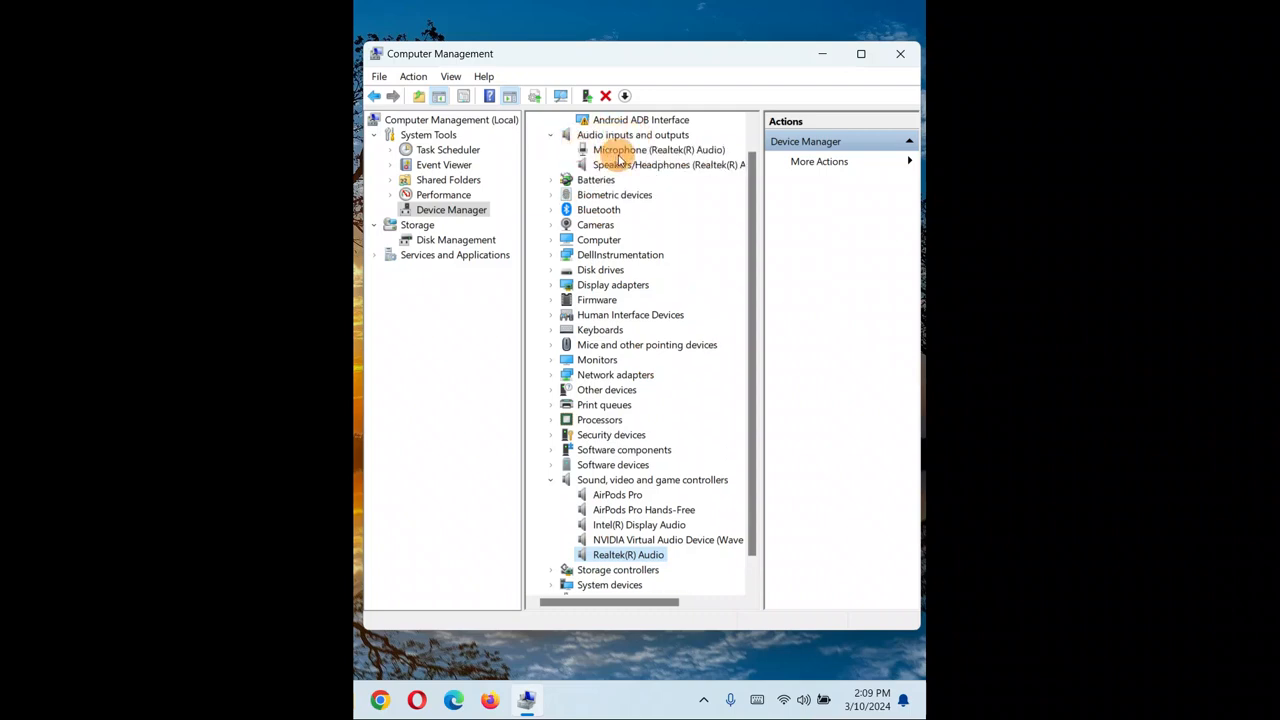
left_click(605, 150)
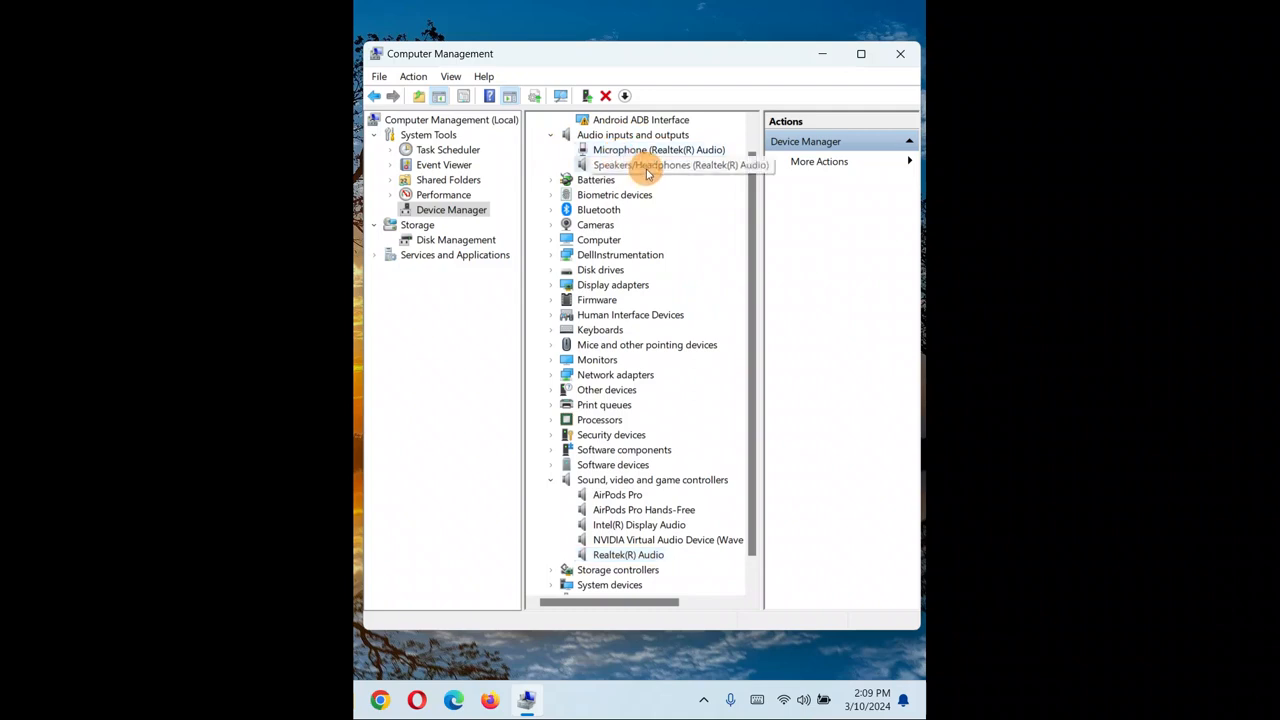
left_click(646, 166)
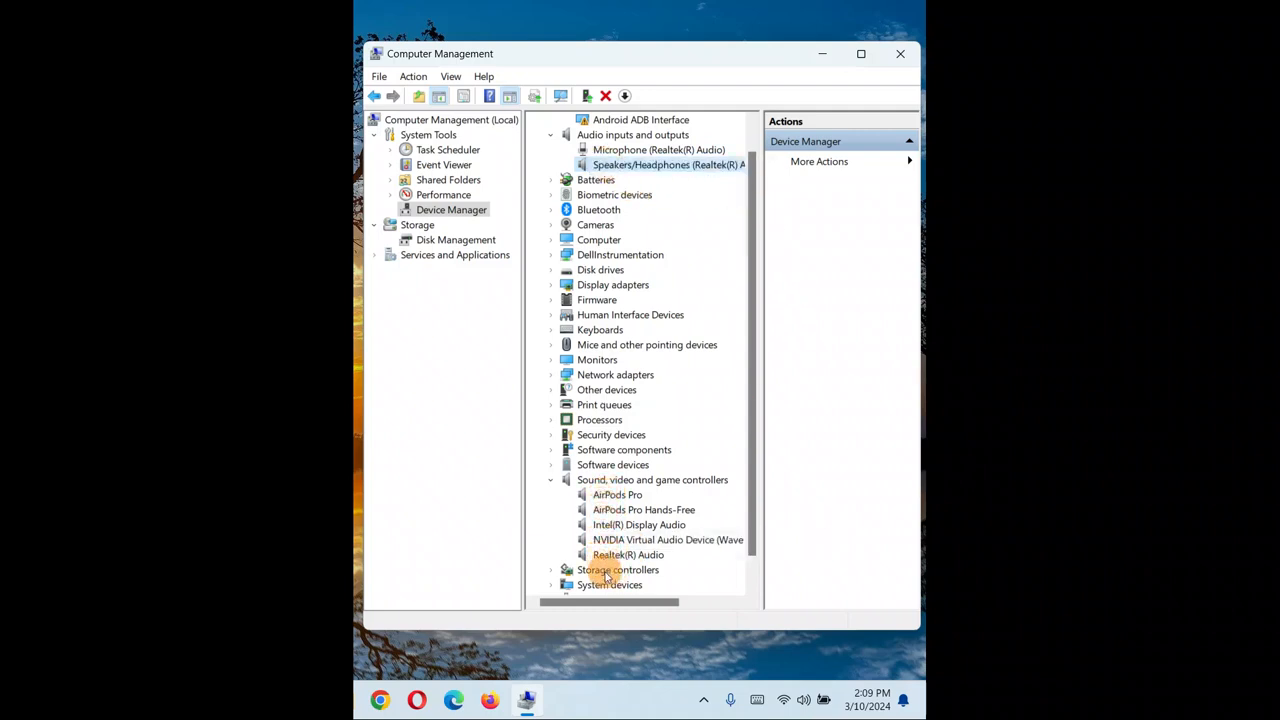
left_click(550, 482)
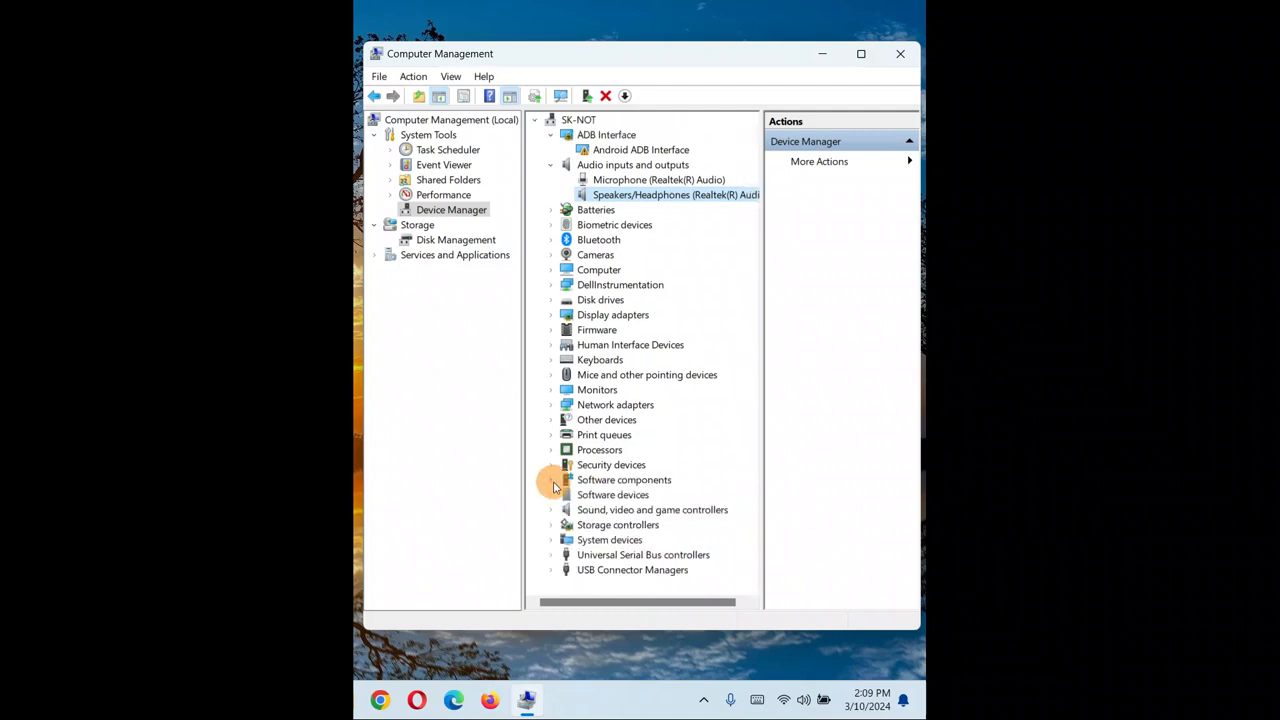
left_click(608, 179)
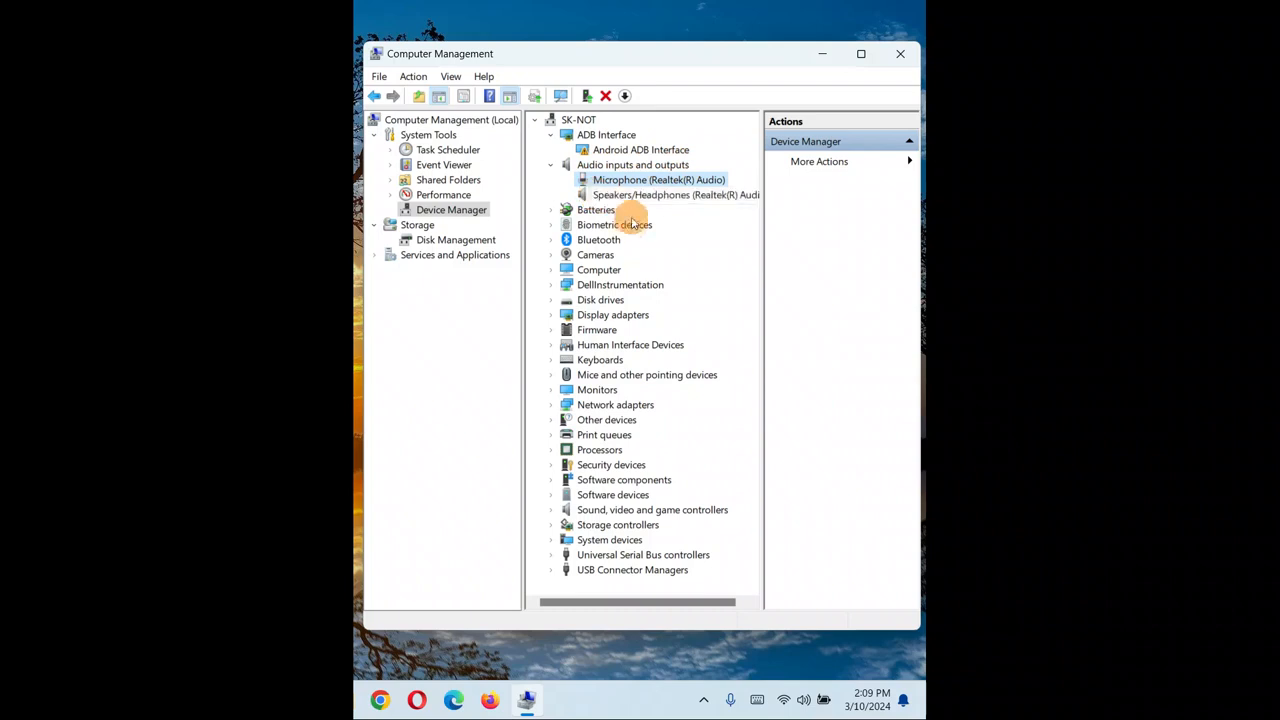
right_click(603, 182)
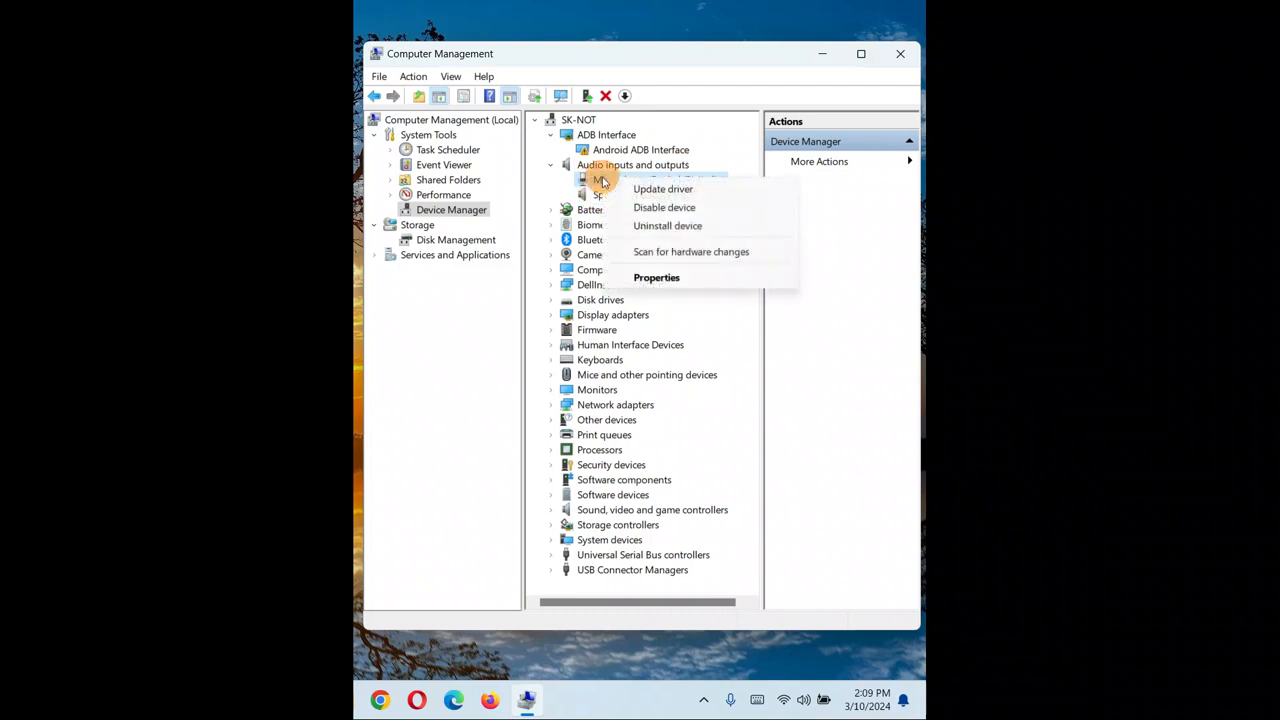
left_click(592, 196)
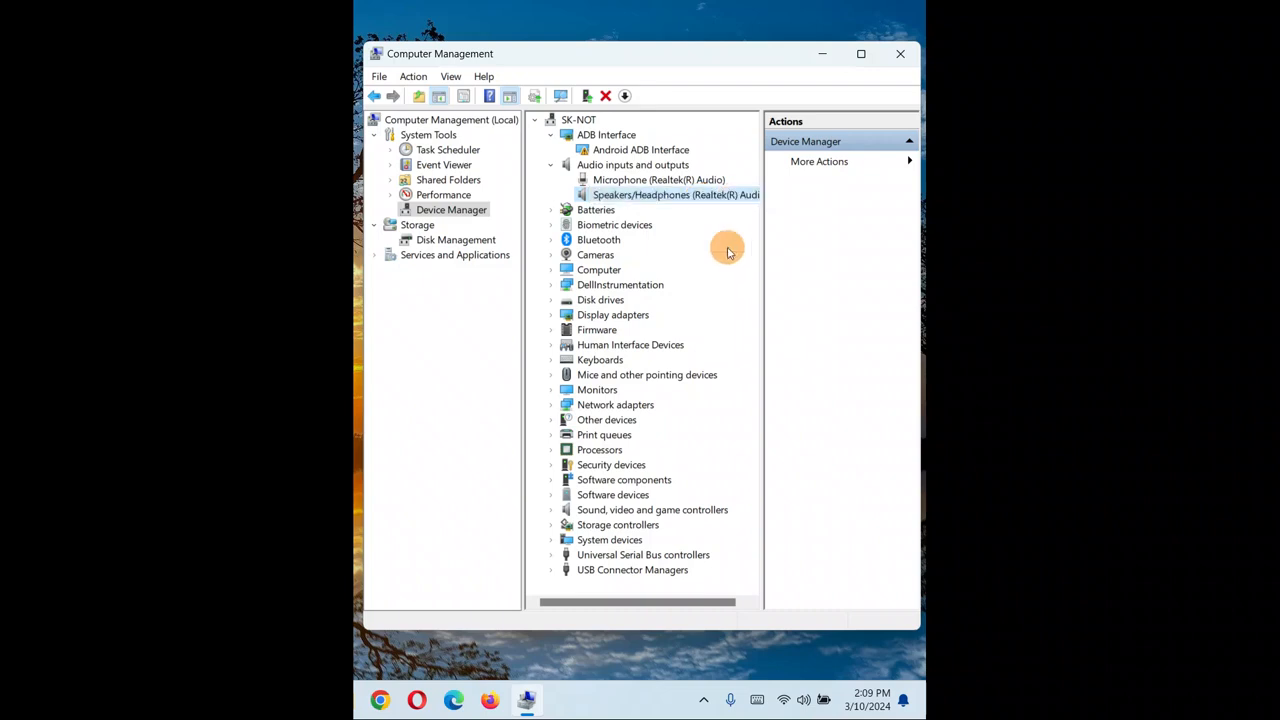
Start an automatic driver search for the Speakers/Headphones (Realtek(R) Audio) device and cancel it.
left_click(606, 184)
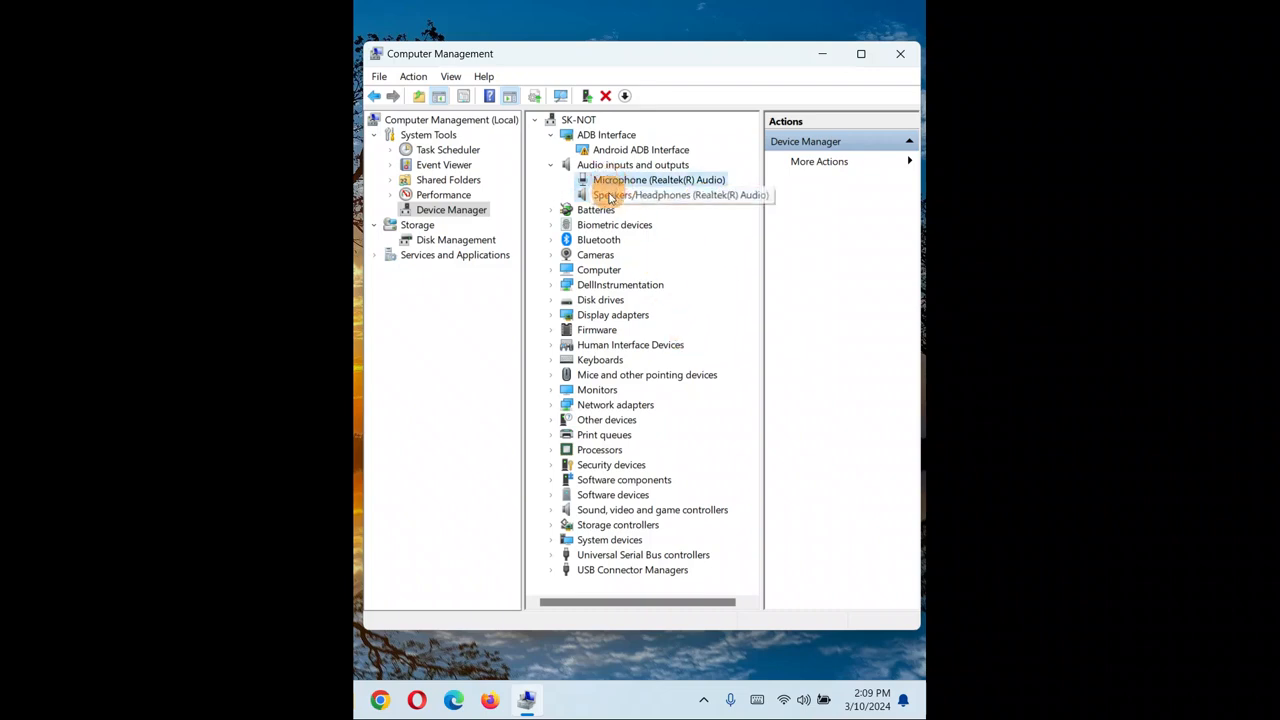
left_click(610, 196)
right_click(610, 196)
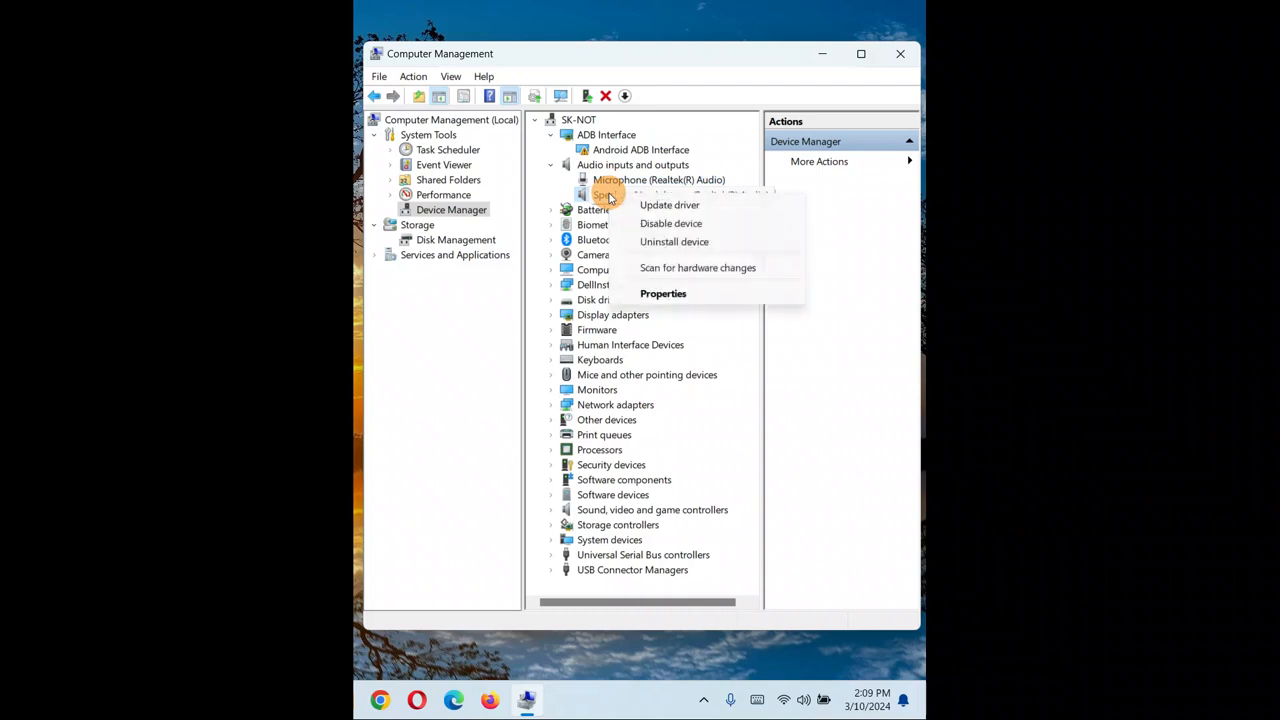
left_click(666, 205)
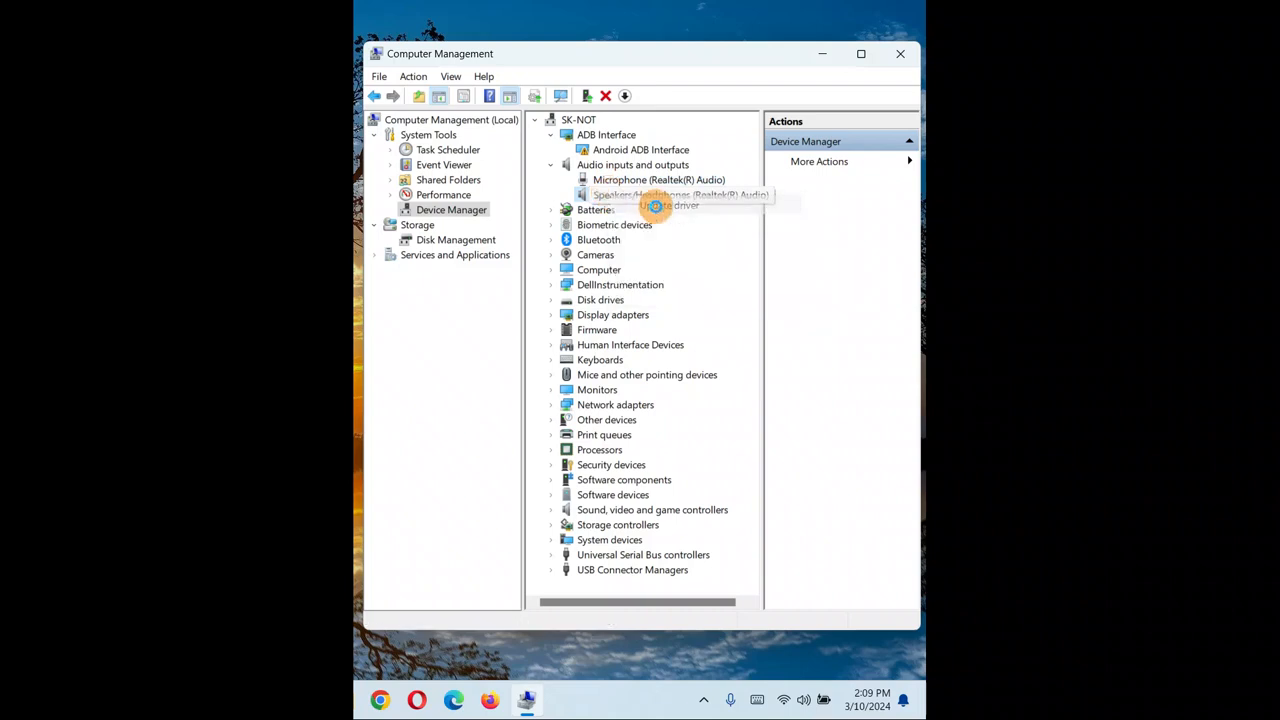
left_click(521, 314)
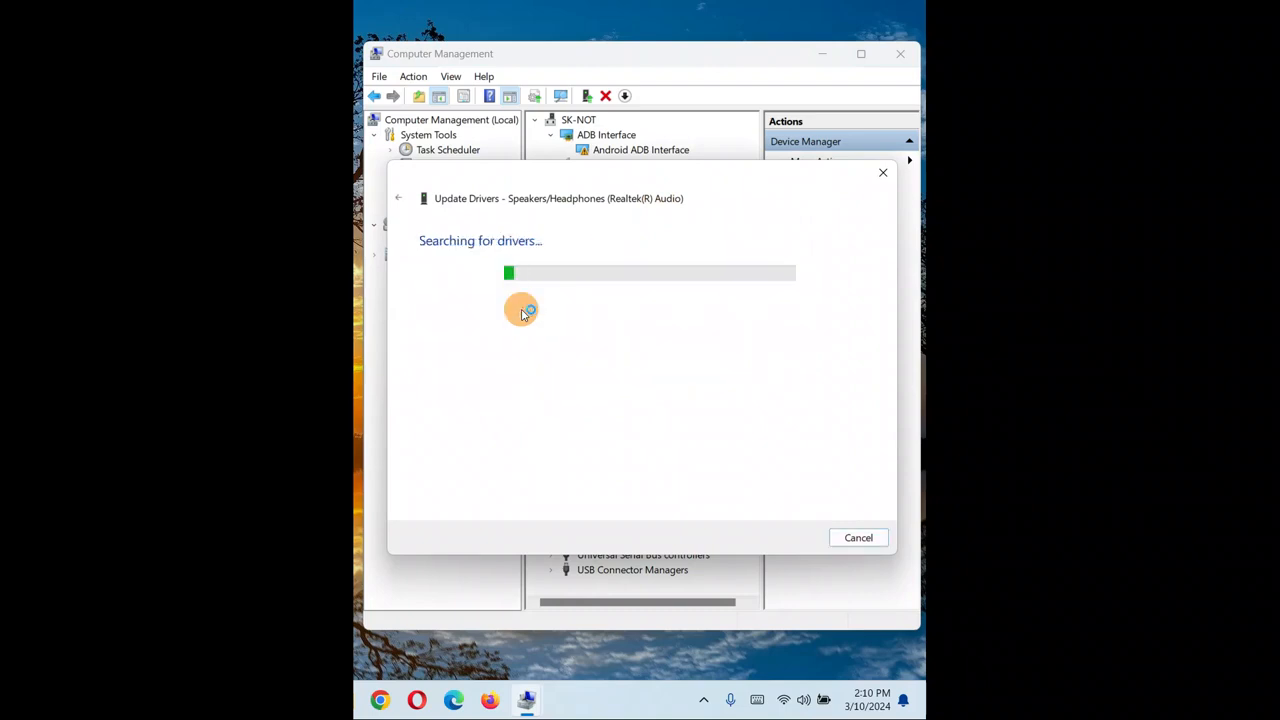
left_click(866, 534)
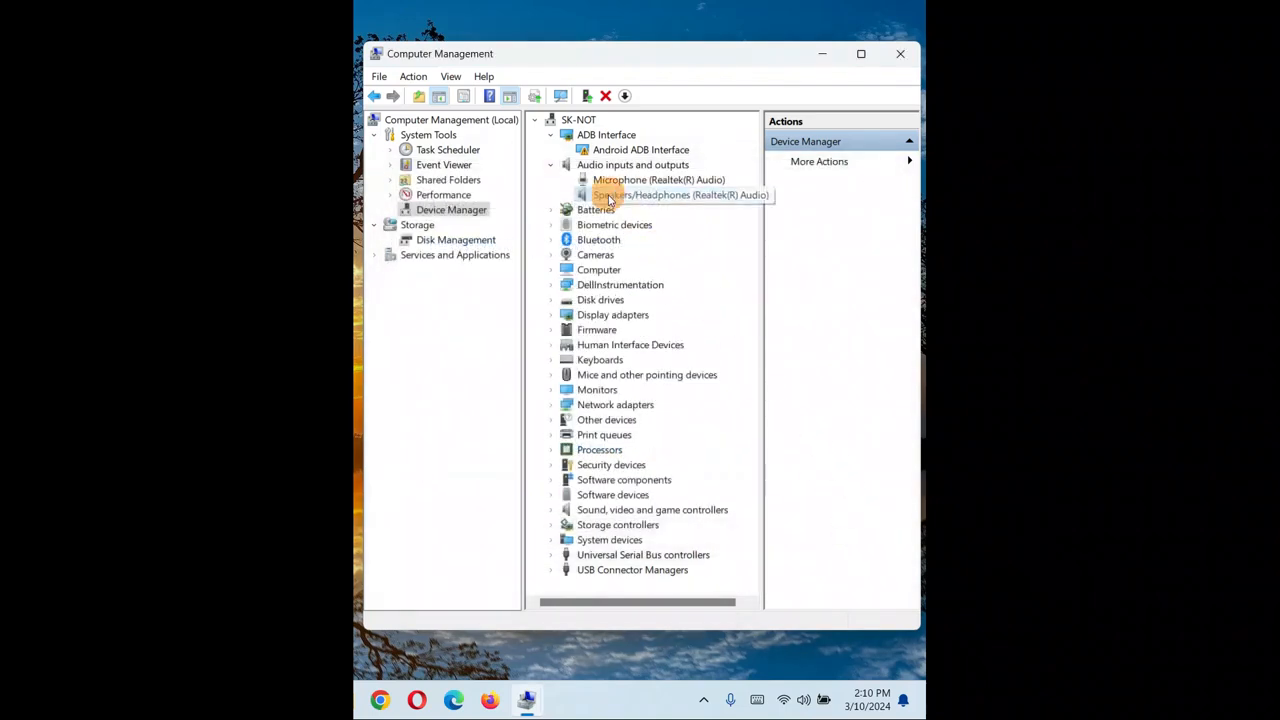
Disable the Speakers/Headphones (Realtek(R) Audio) device, confirming the prompt, and enable it again.
right_click(610, 196)
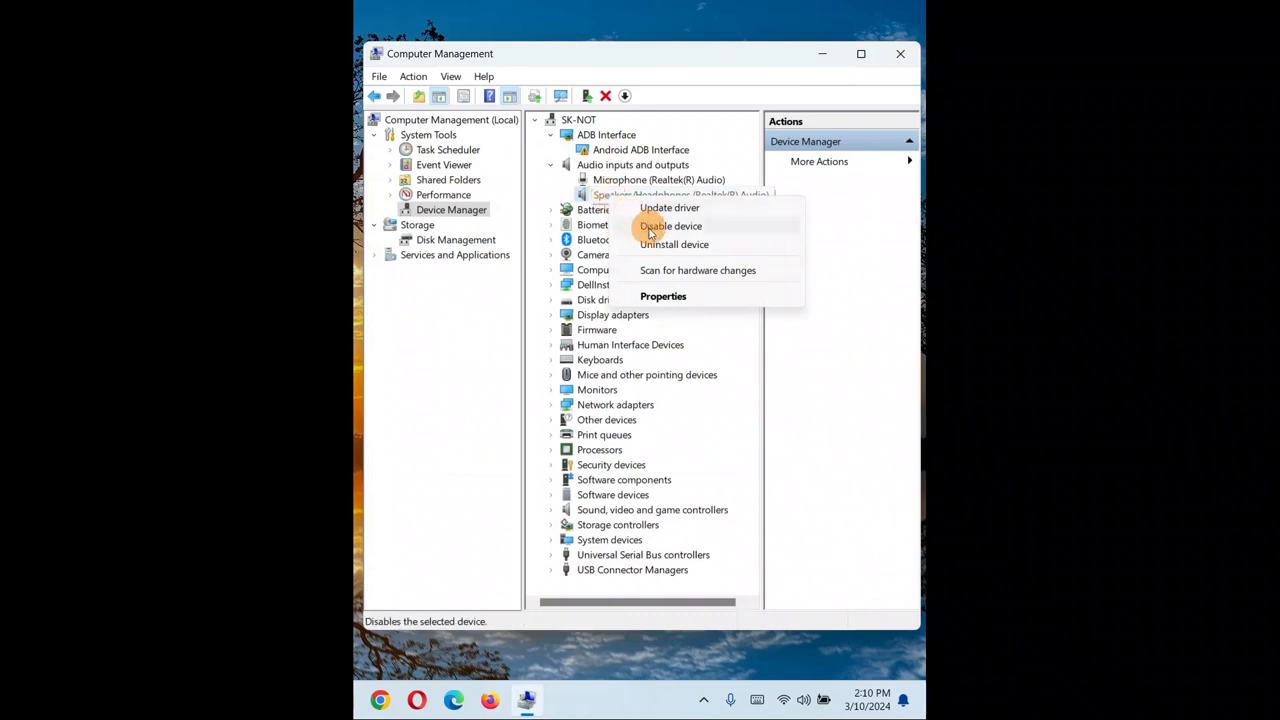
left_click(651, 231)
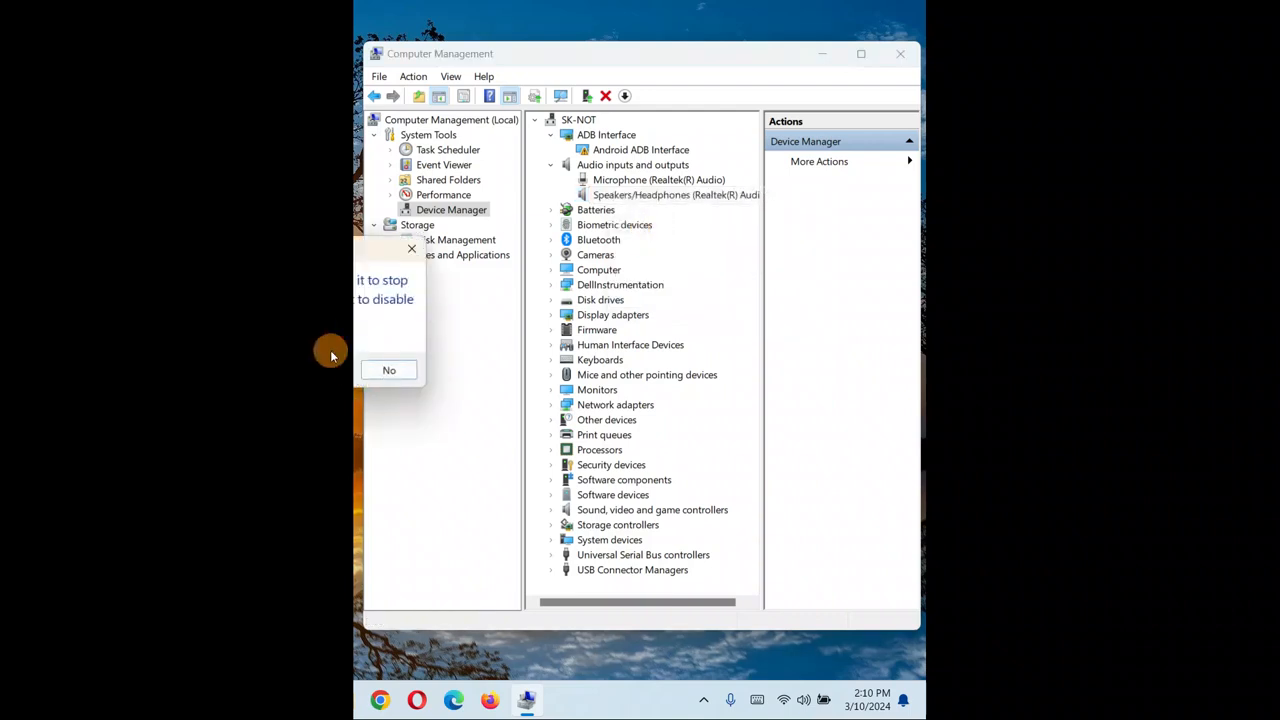
left_click_drag(246, 248, 612, 225)
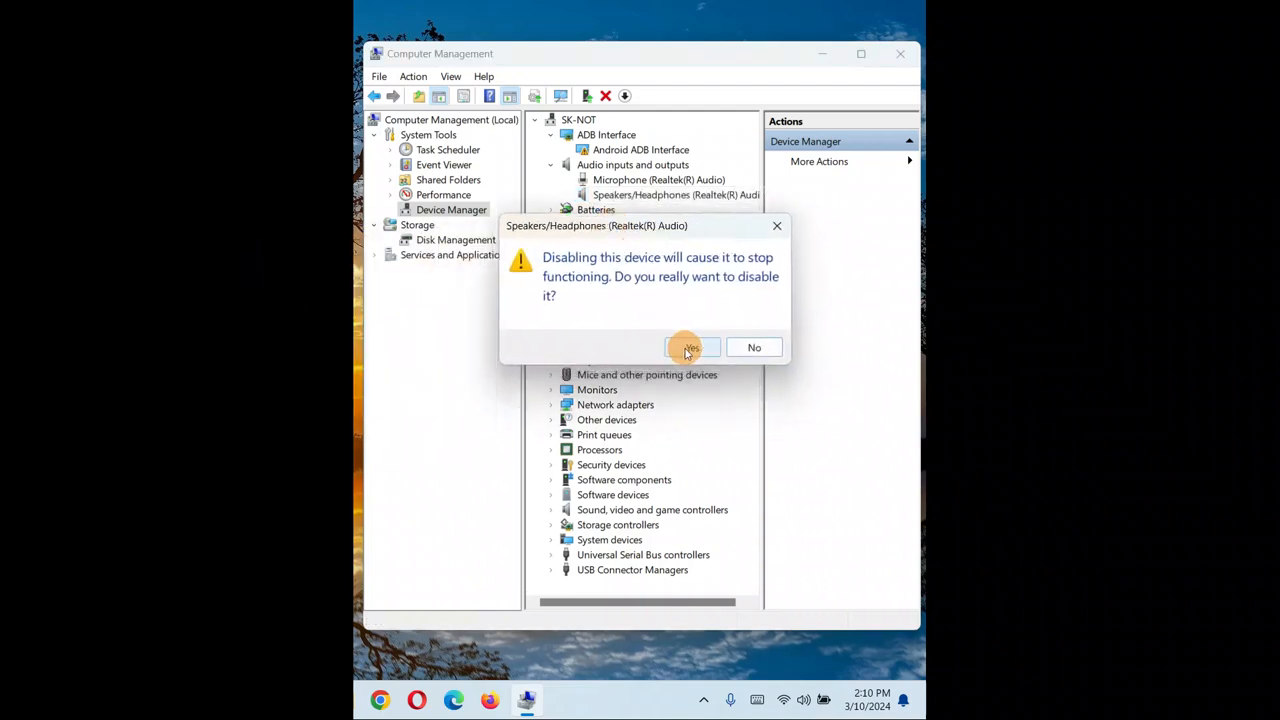
left_click(690, 348)
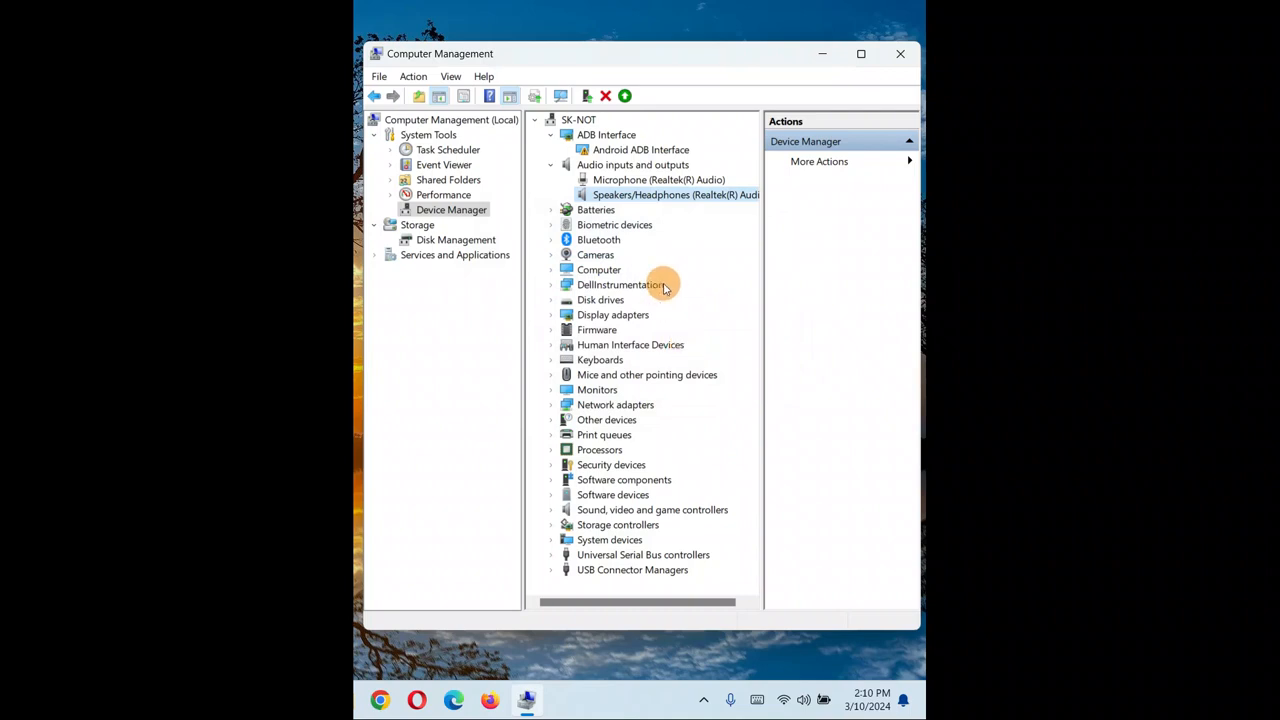
right_click(590, 200)
left_click(624, 222)
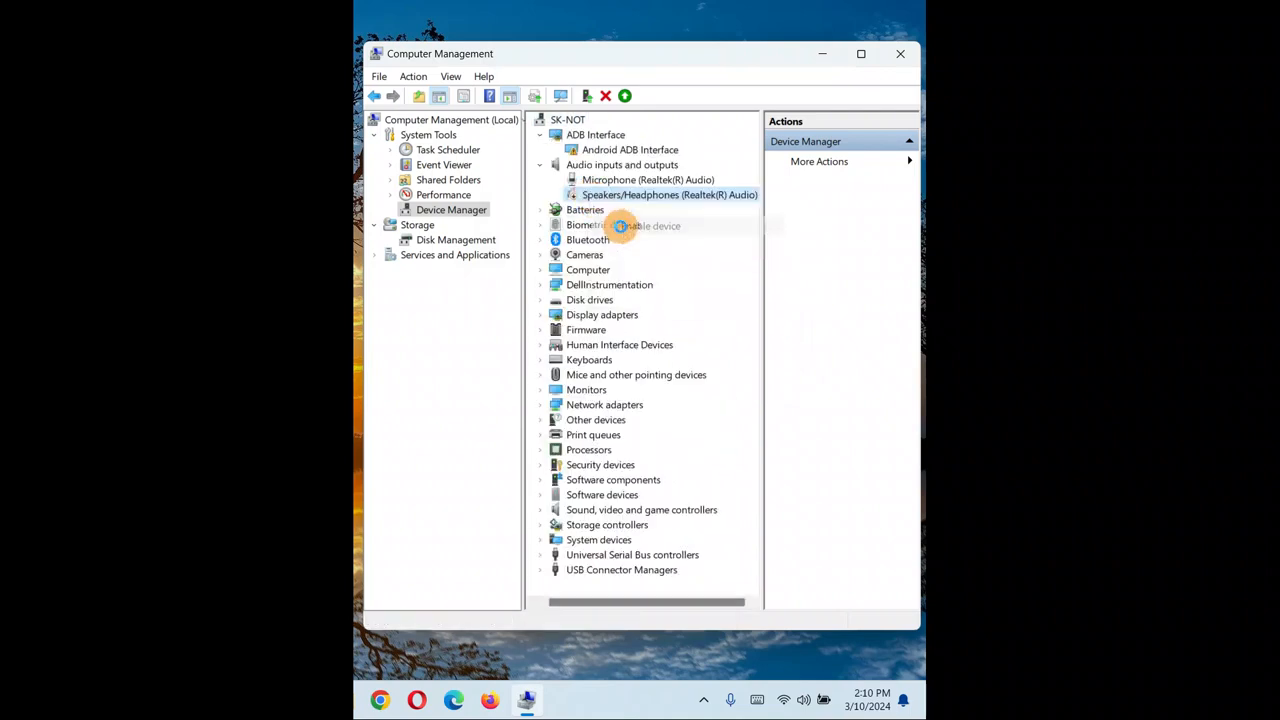
Scan for hardware changes from the Speakers/Headphones device and reselect it.
right_click(601, 201)
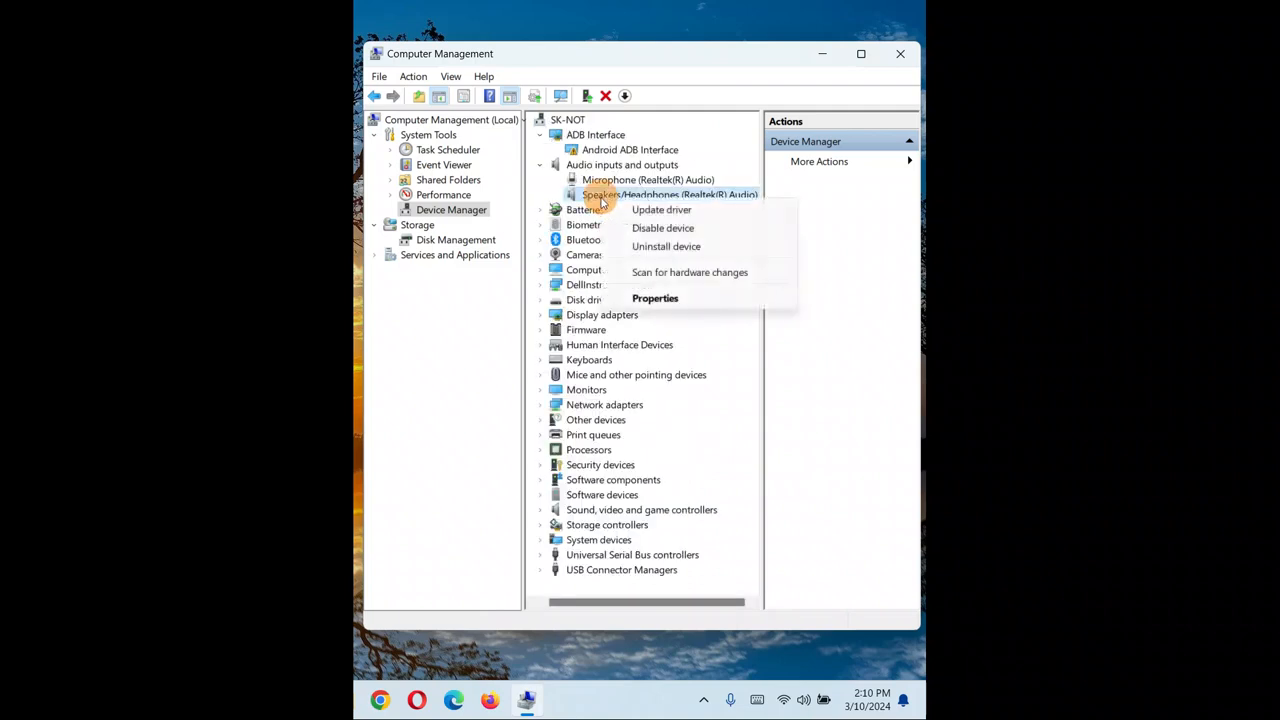
left_click(665, 274)
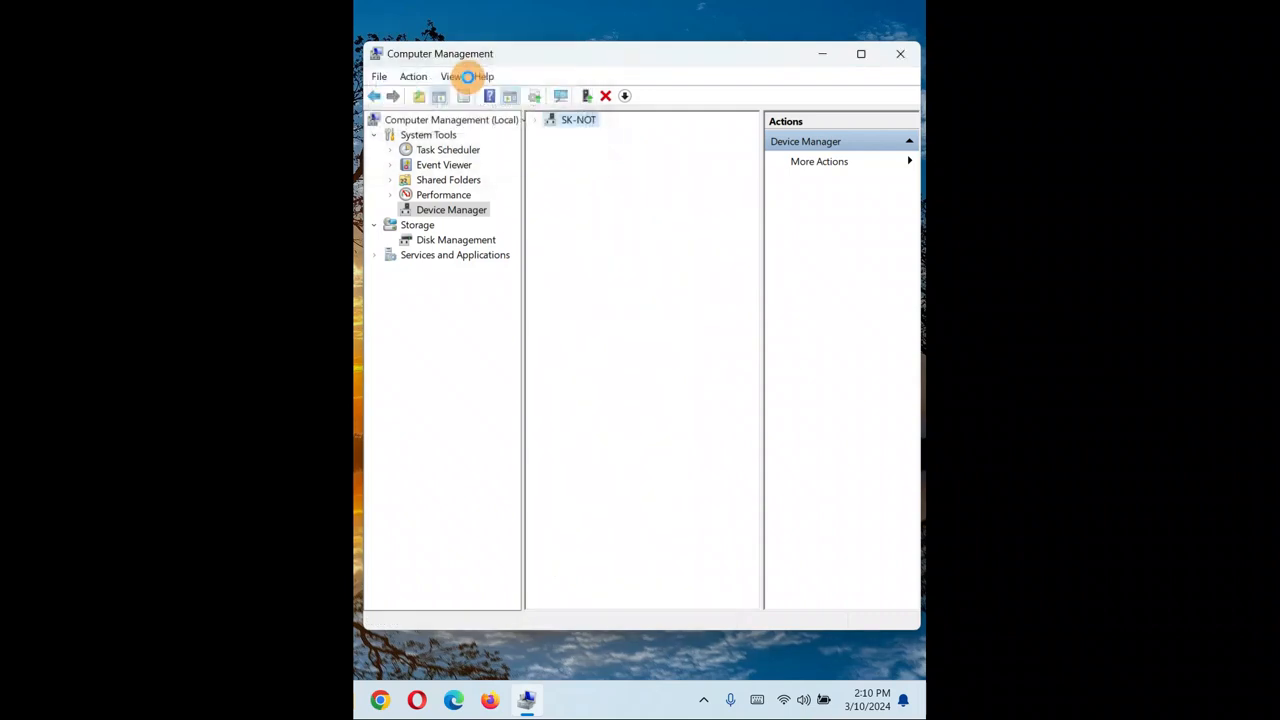
left_click(472, 76)
left_click(598, 200)
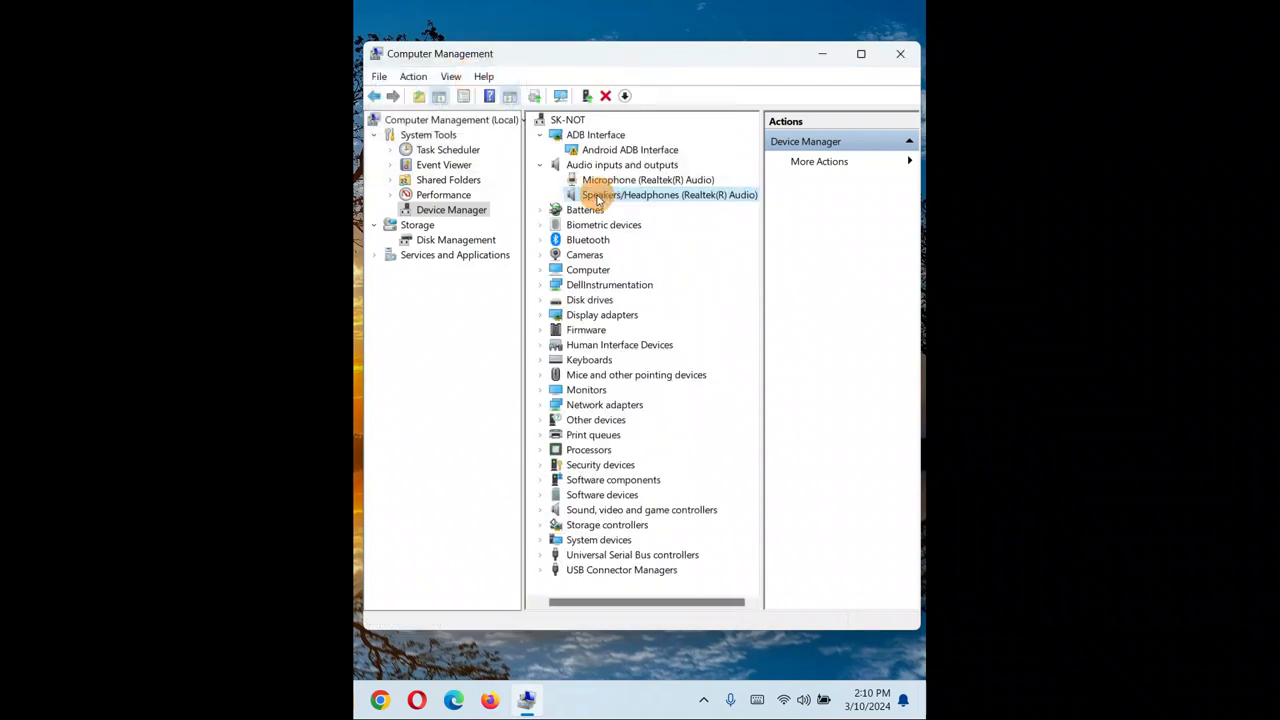
Open the Speakers/Headphones properties on the Driver tab and reposition the dialog.
right_click(598, 200)
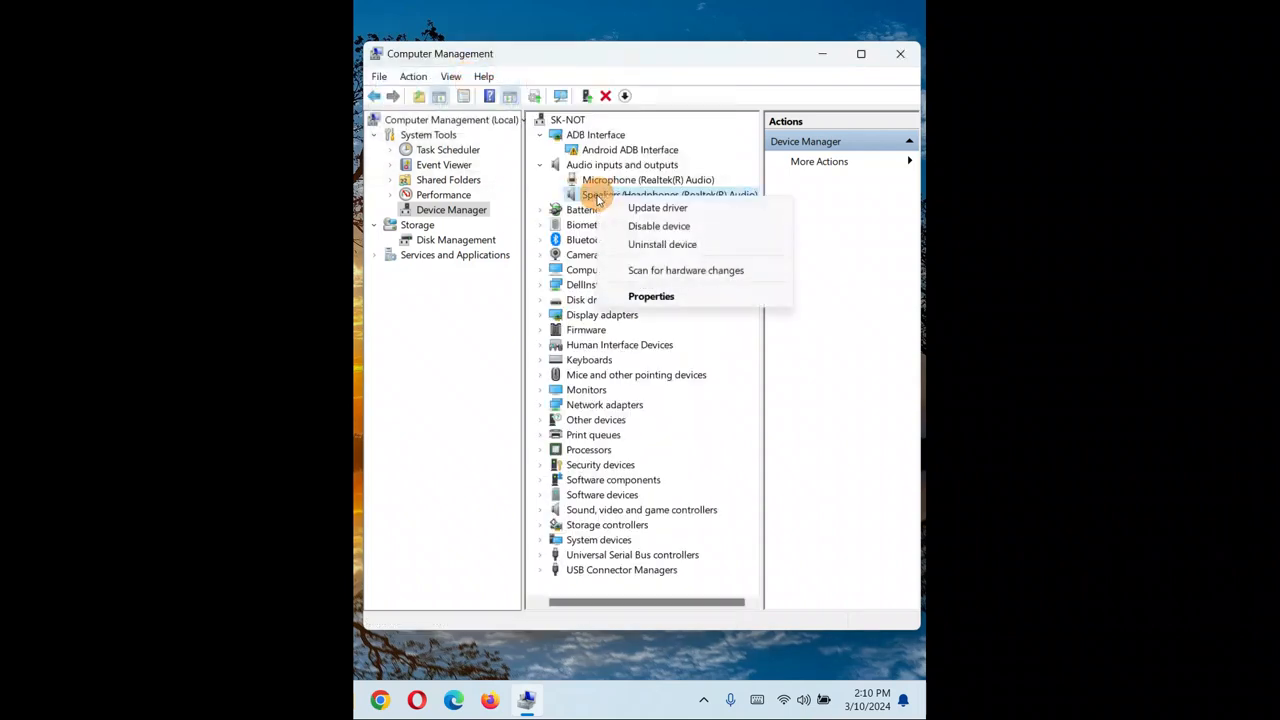
left_click(645, 297)
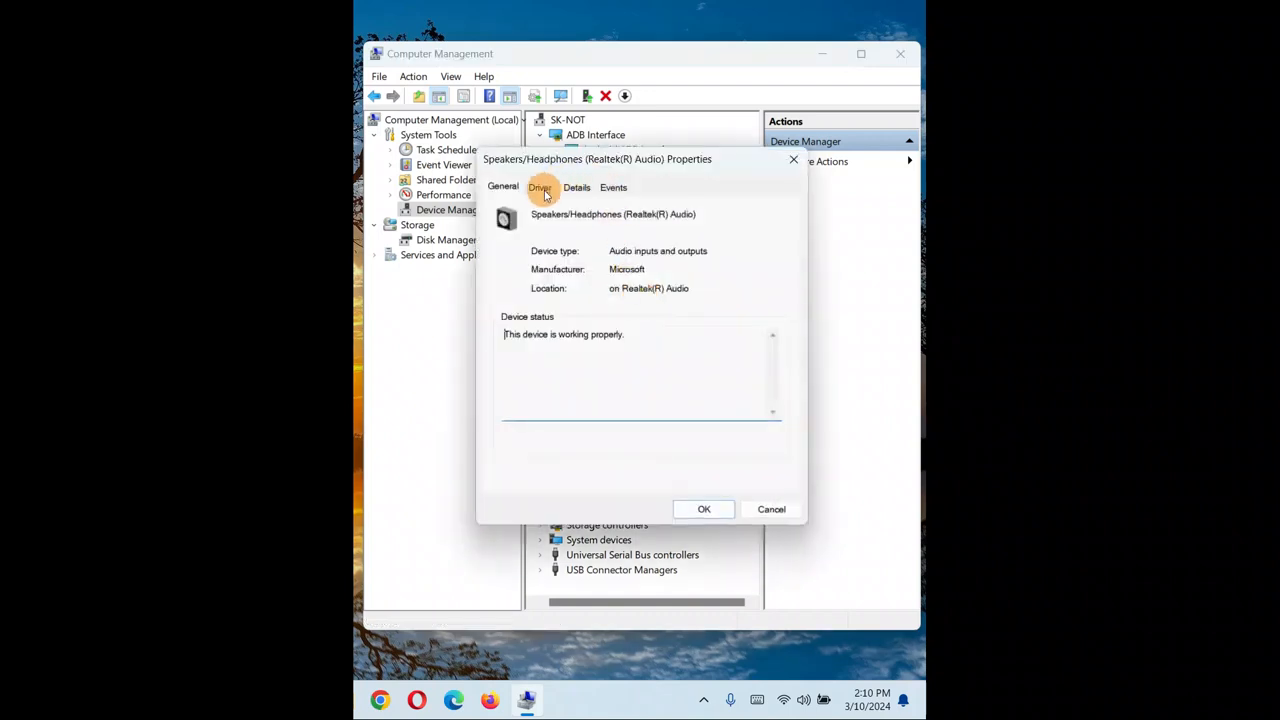
left_click(541, 189)
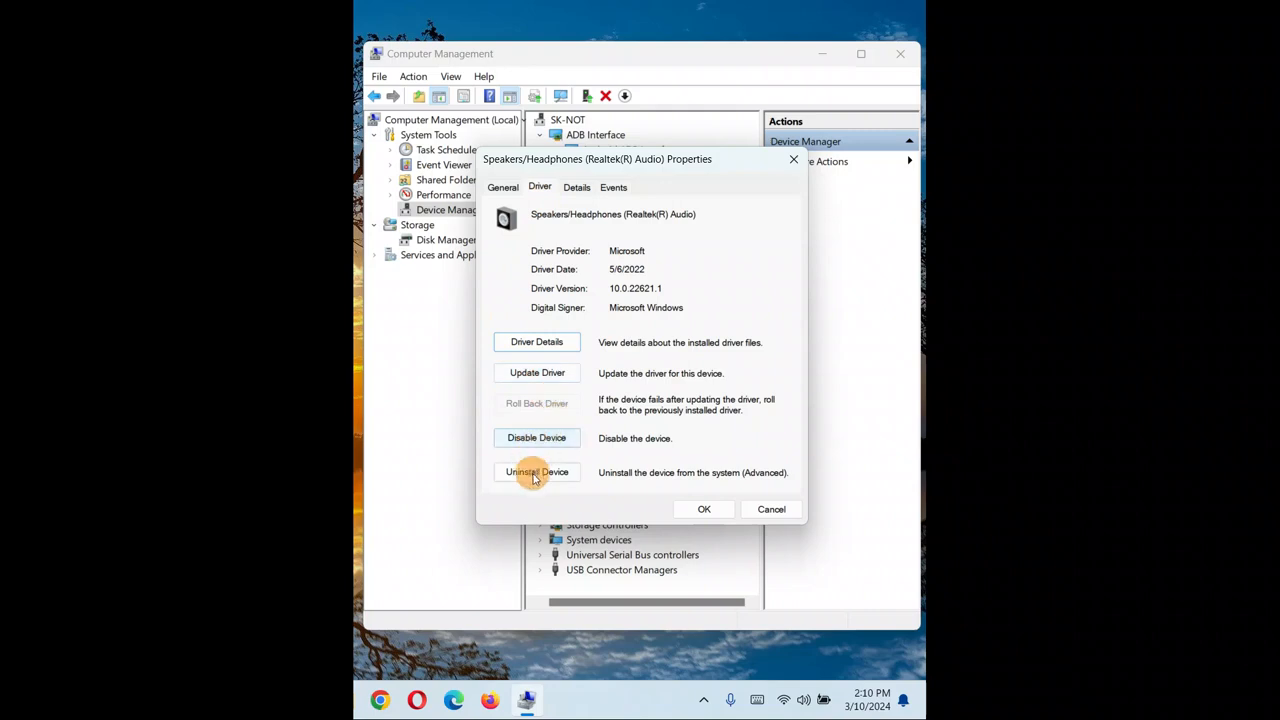
left_click_drag(633, 162, 640, 129)
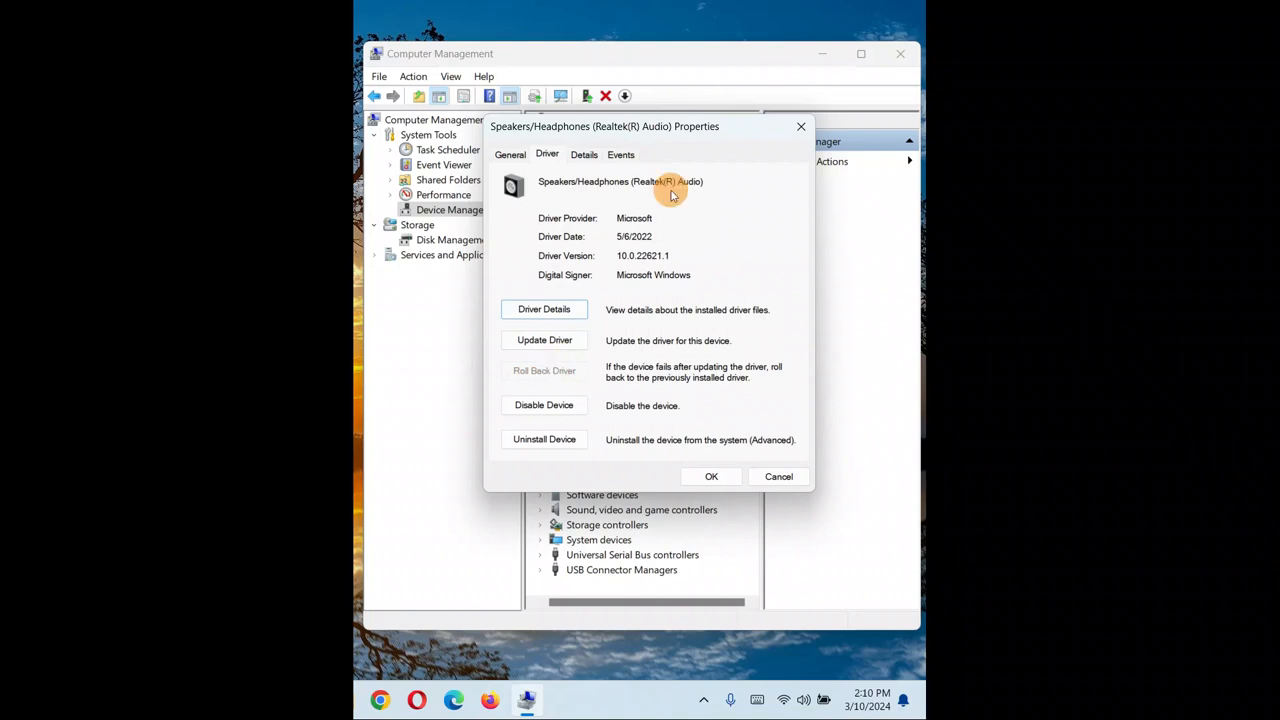
left_click_drag(736, 129, 746, 128)
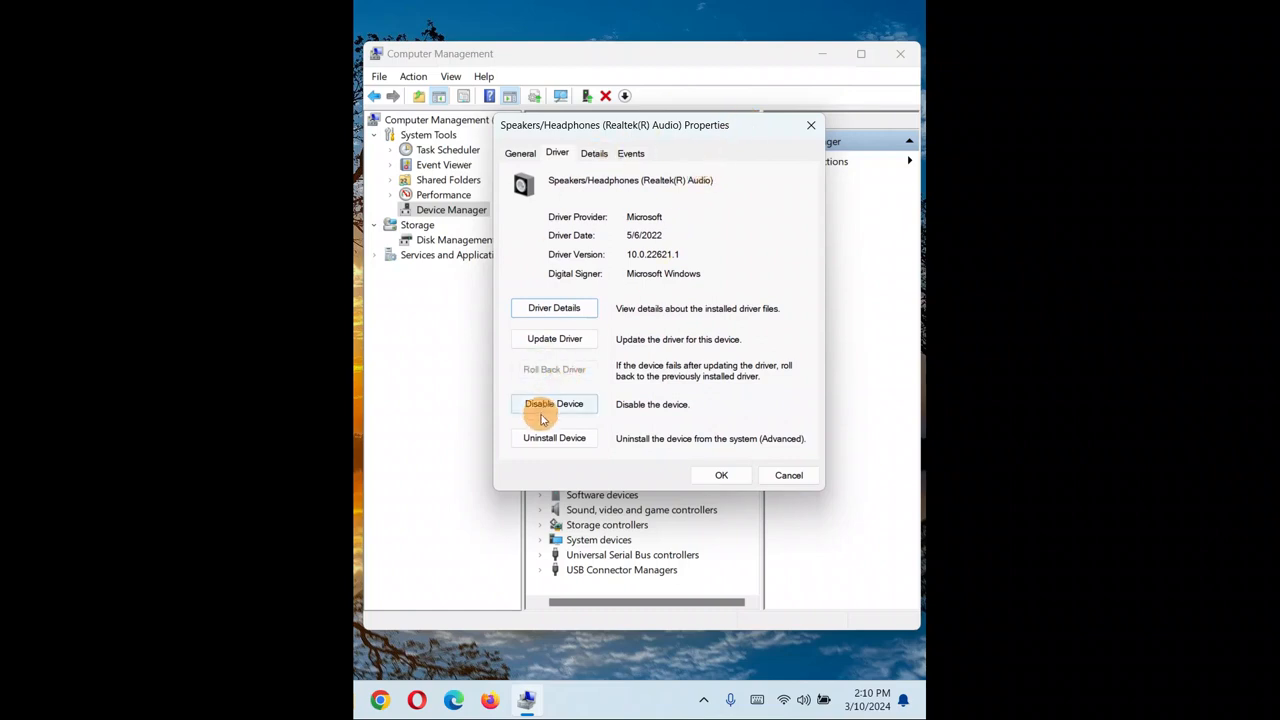
Update the speakers' driver with an automatic search, close the wizard, and reposition the properties dialog.
left_click(545, 342)
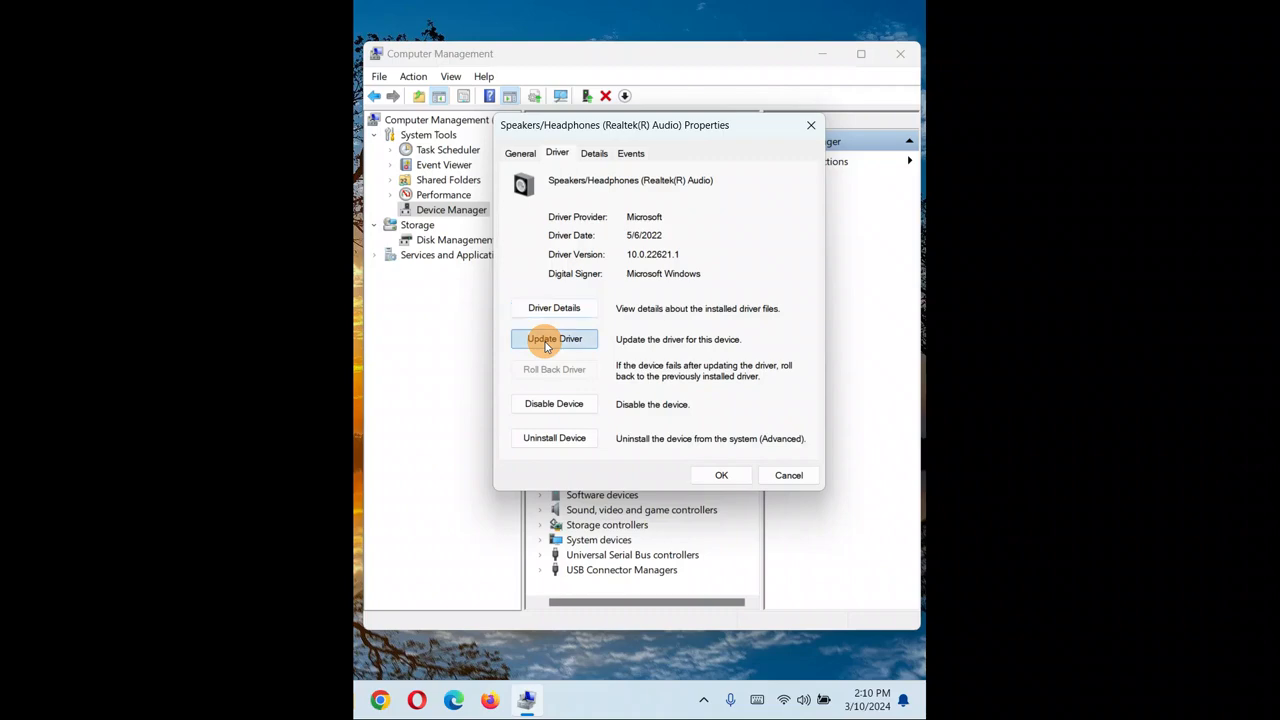
left_click(552, 259)
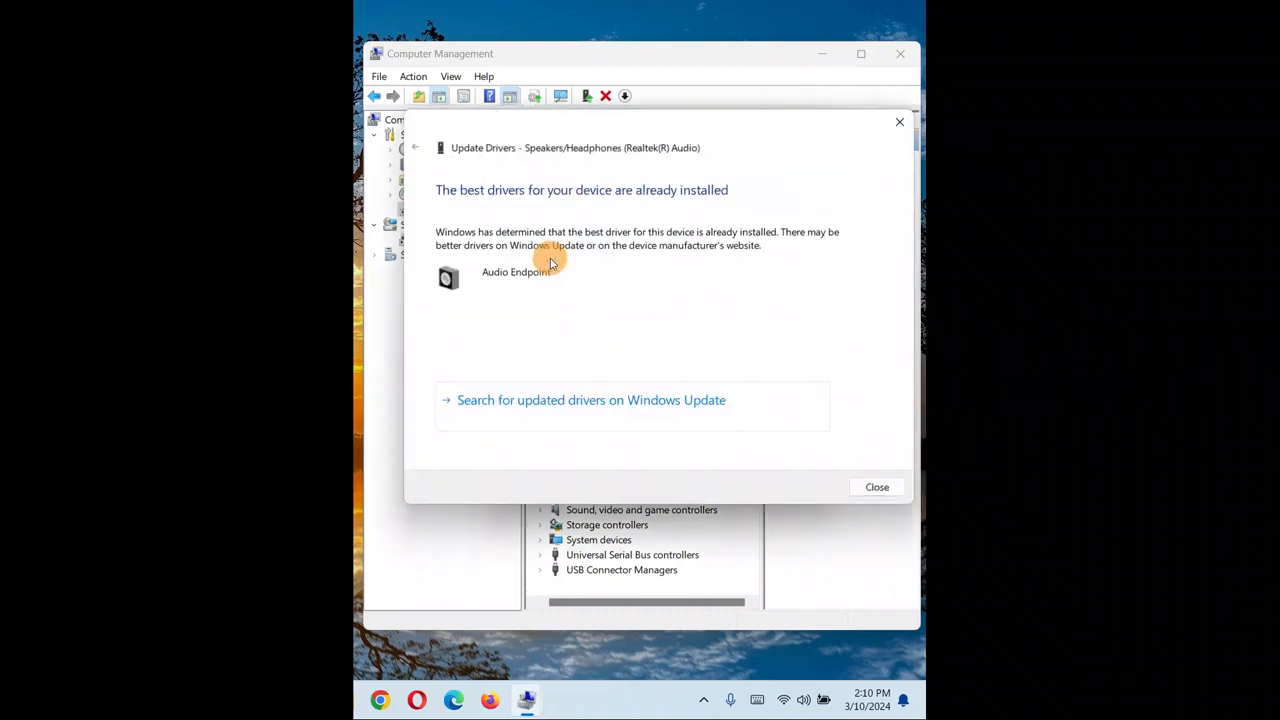
left_click(875, 488)
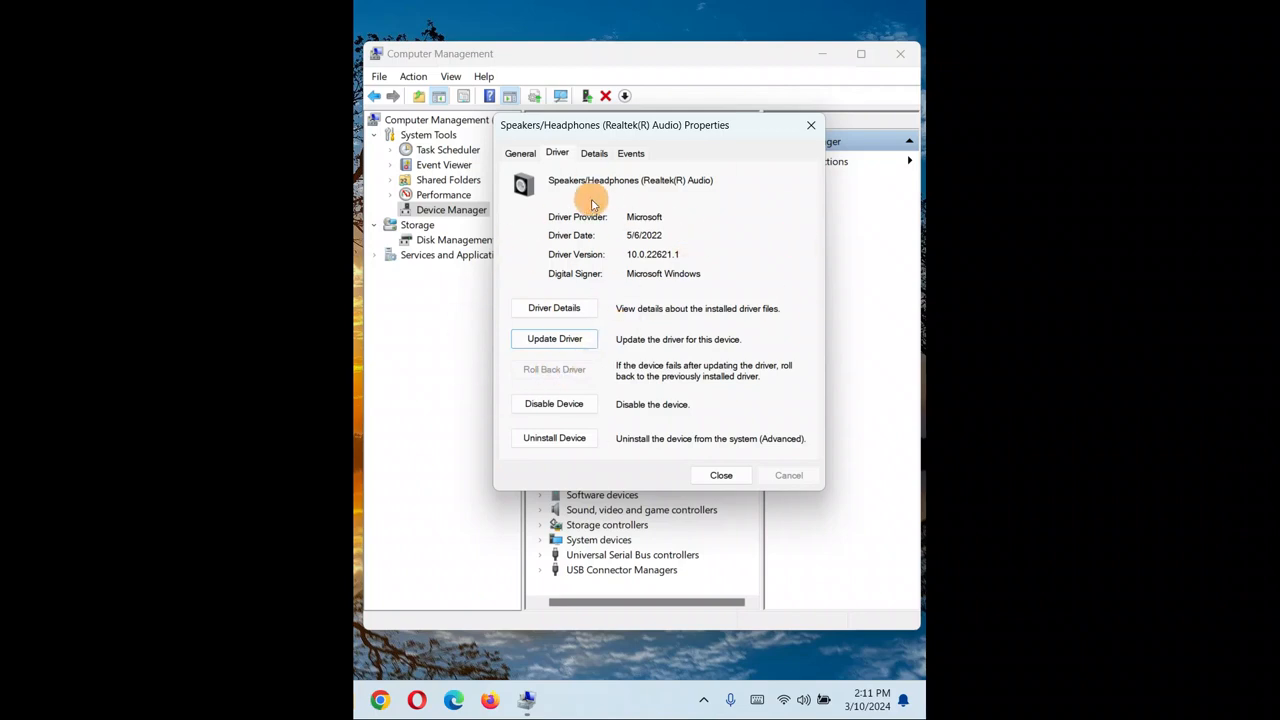
left_click_drag(746, 121, 736, 136)
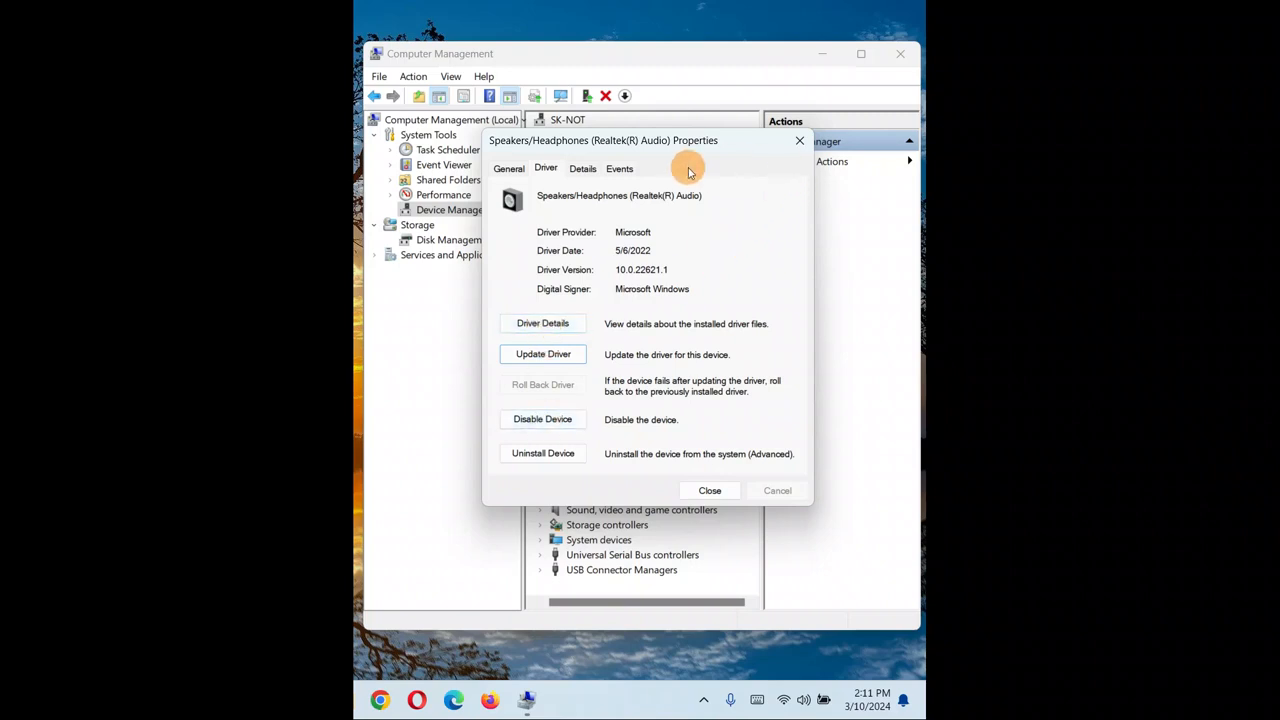
Close the speakers' properties and view the Microphone (Realtek(R) Audio) driver properties, then close them.
left_click(799, 140)
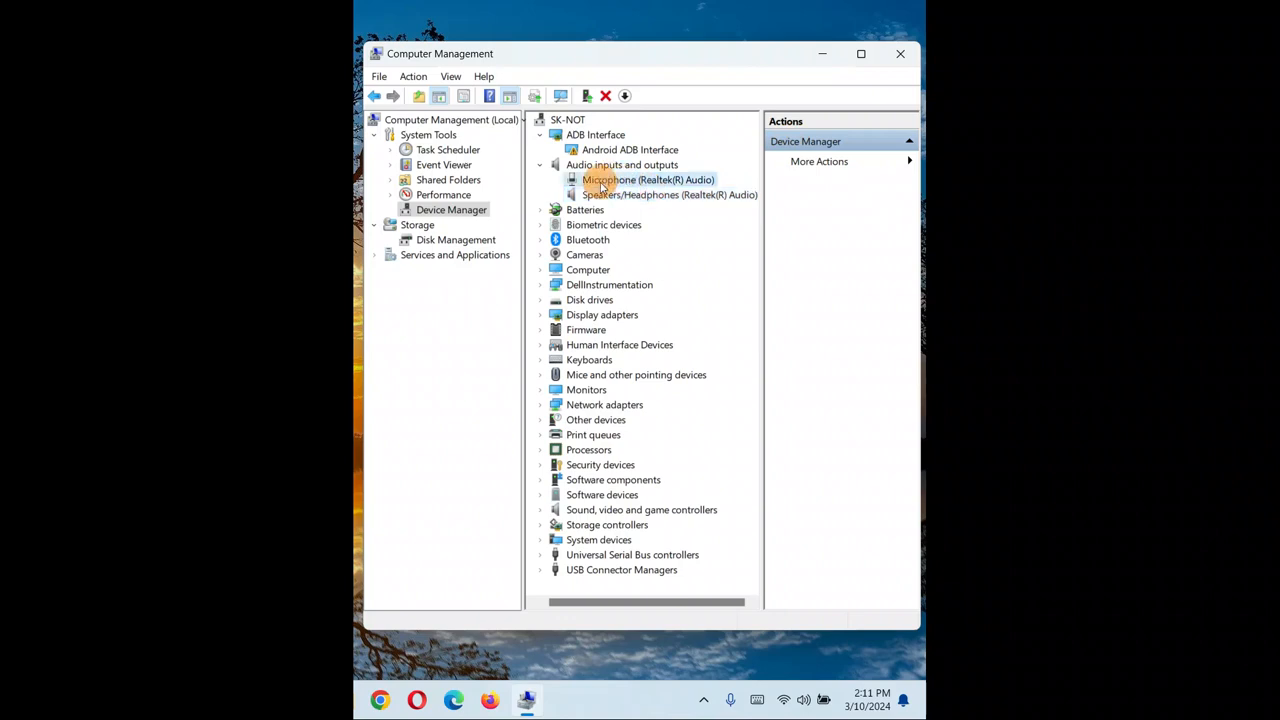
right_click(602, 187)
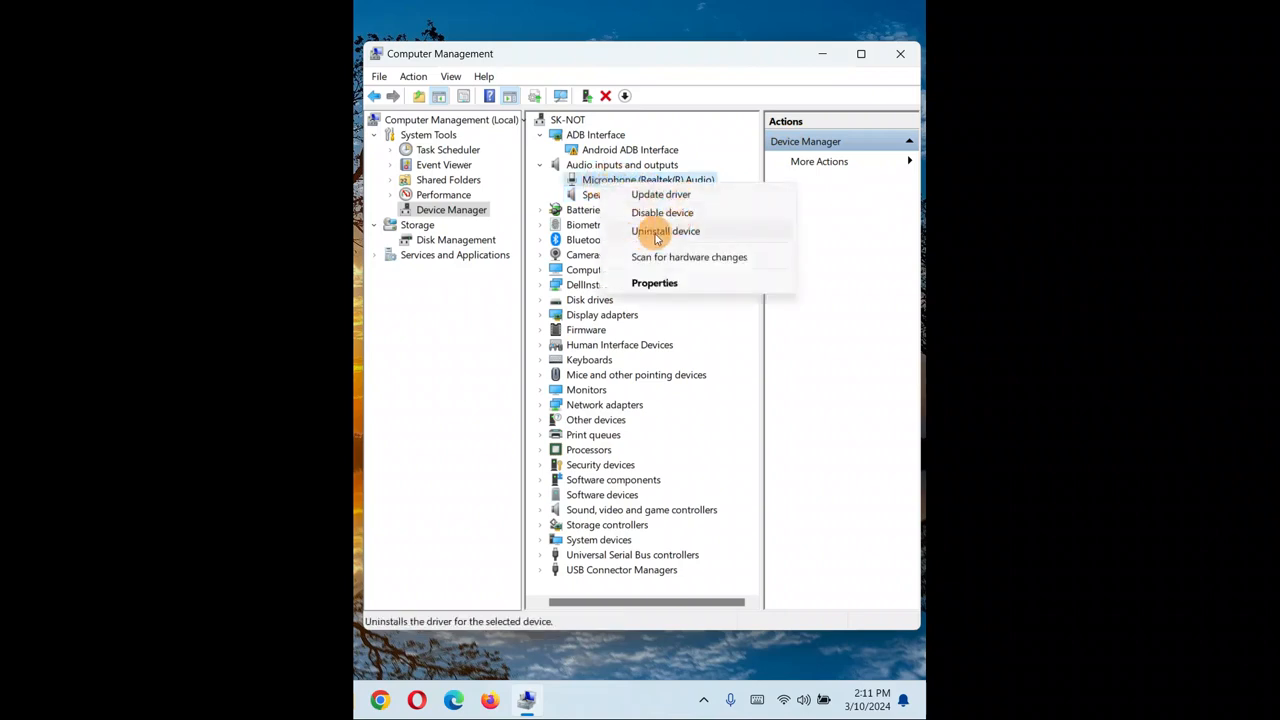
left_click(660, 283)
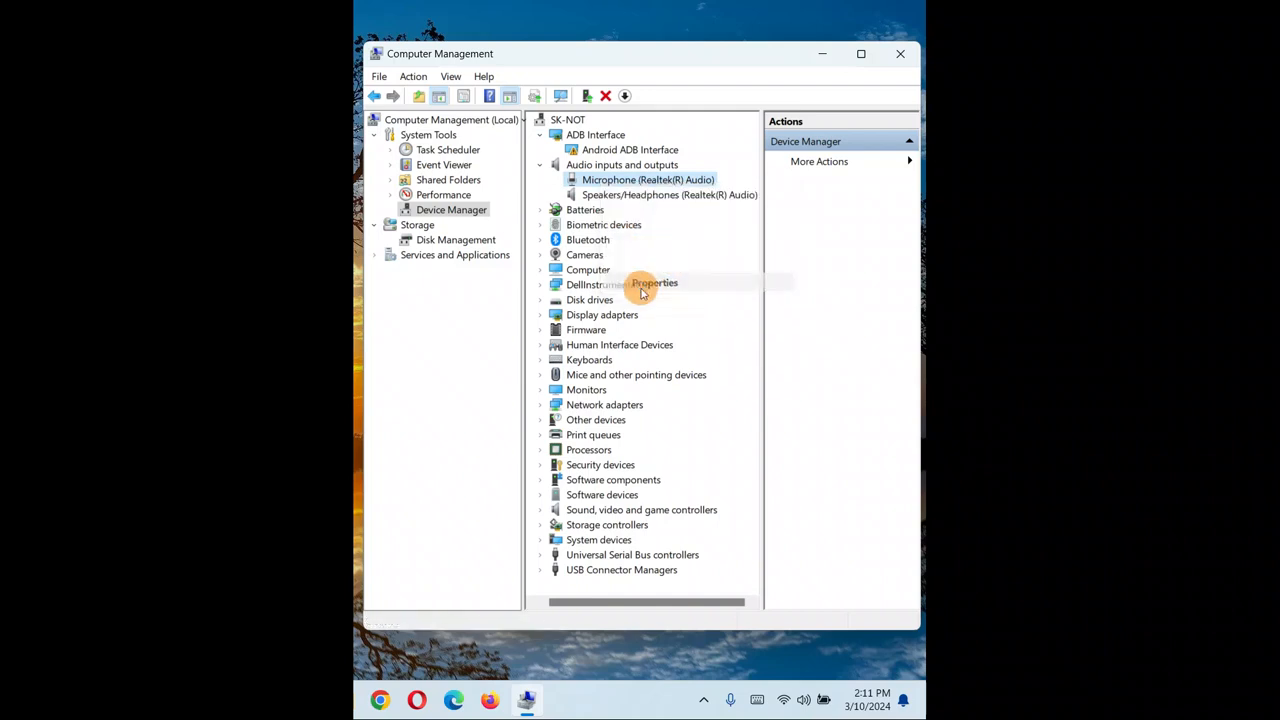
left_click(548, 172)
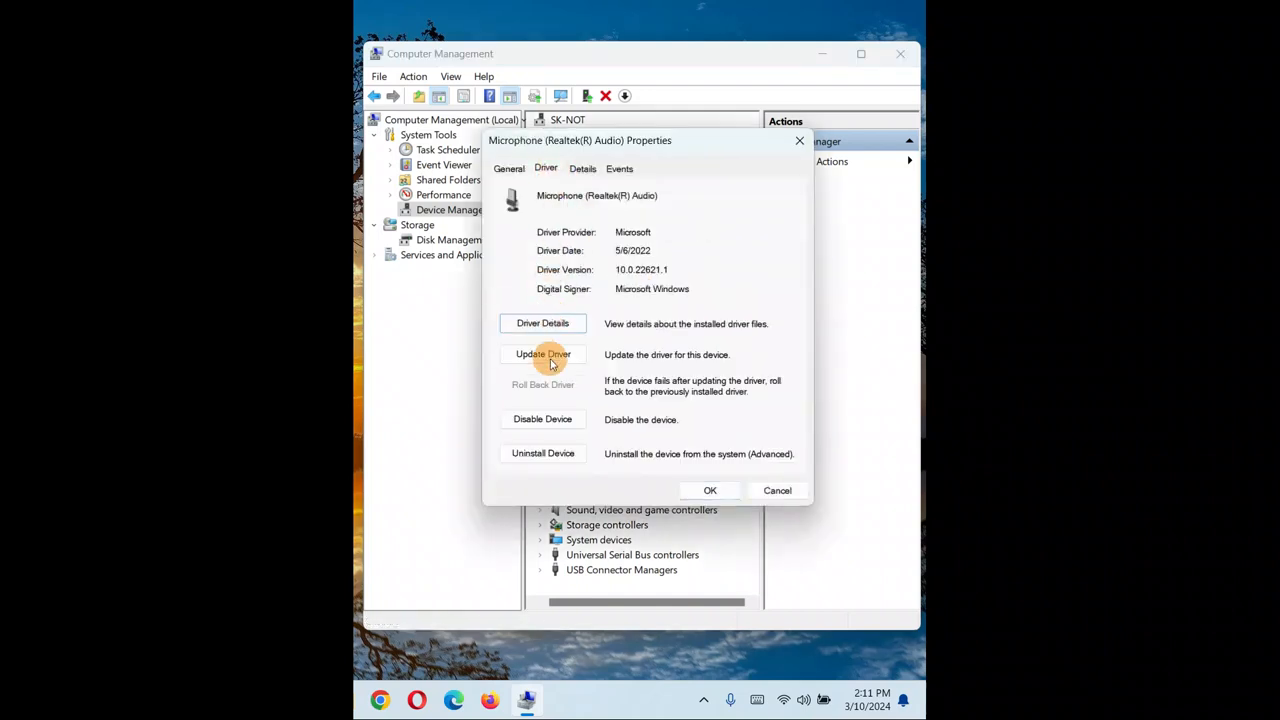
left_click(798, 142)
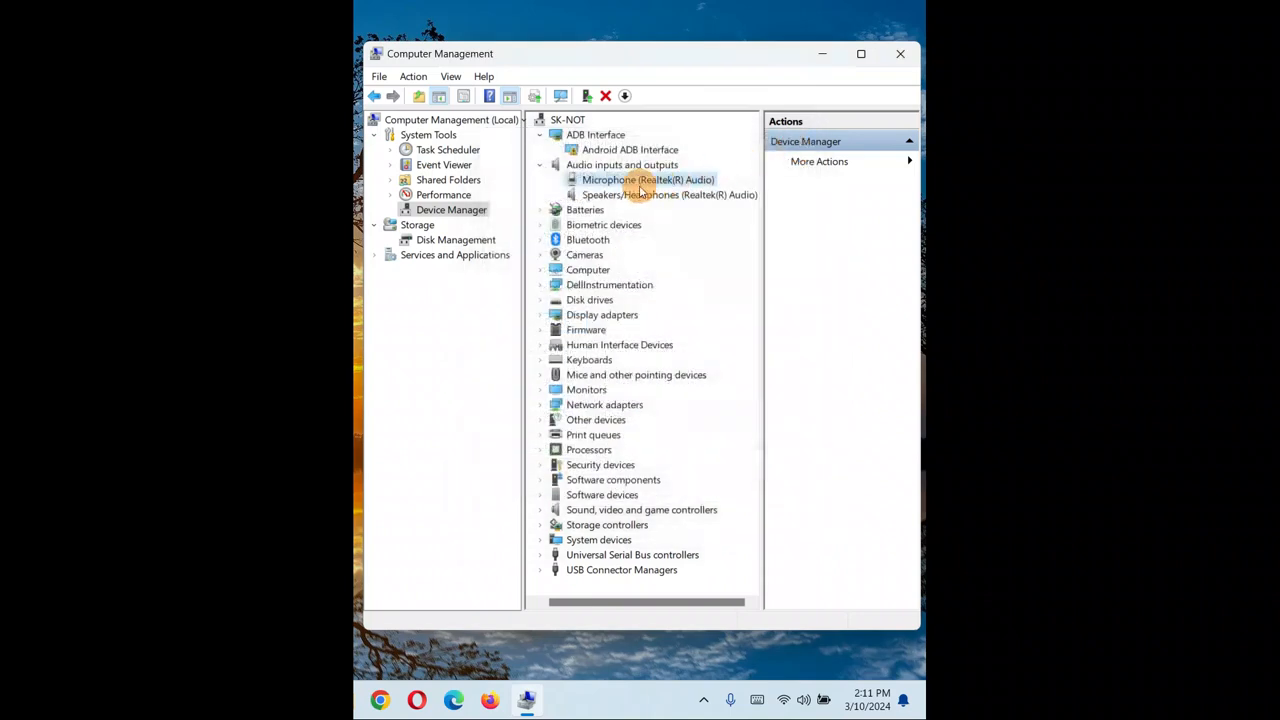
Close the Computer Management window.
right_click(607, 183)
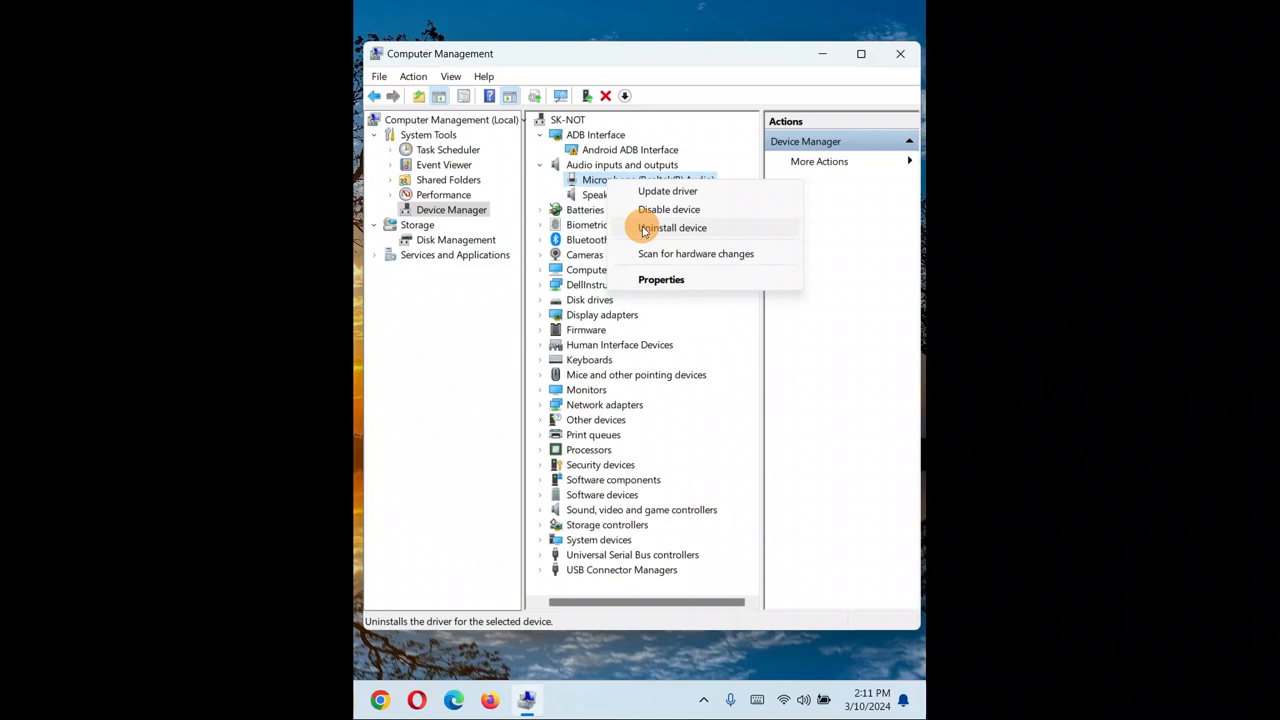
right_click(590, 196)
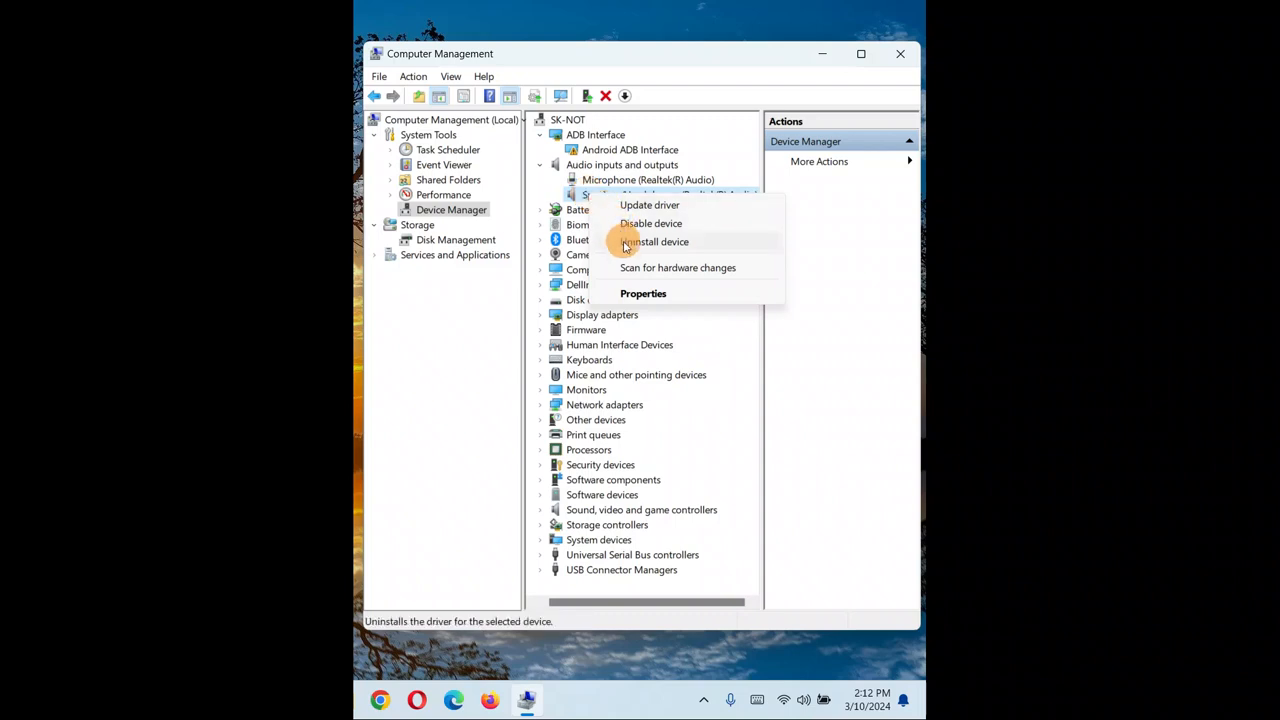
left_click(712, 95)
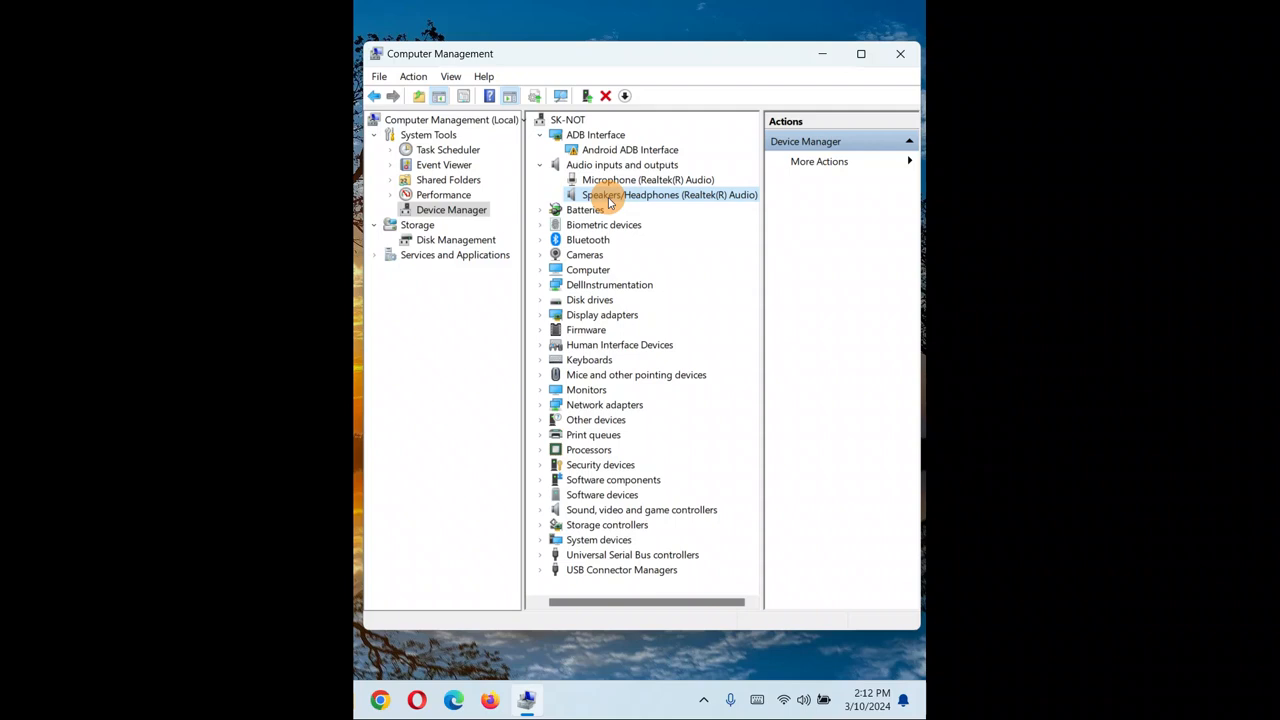
right_click(608, 201)
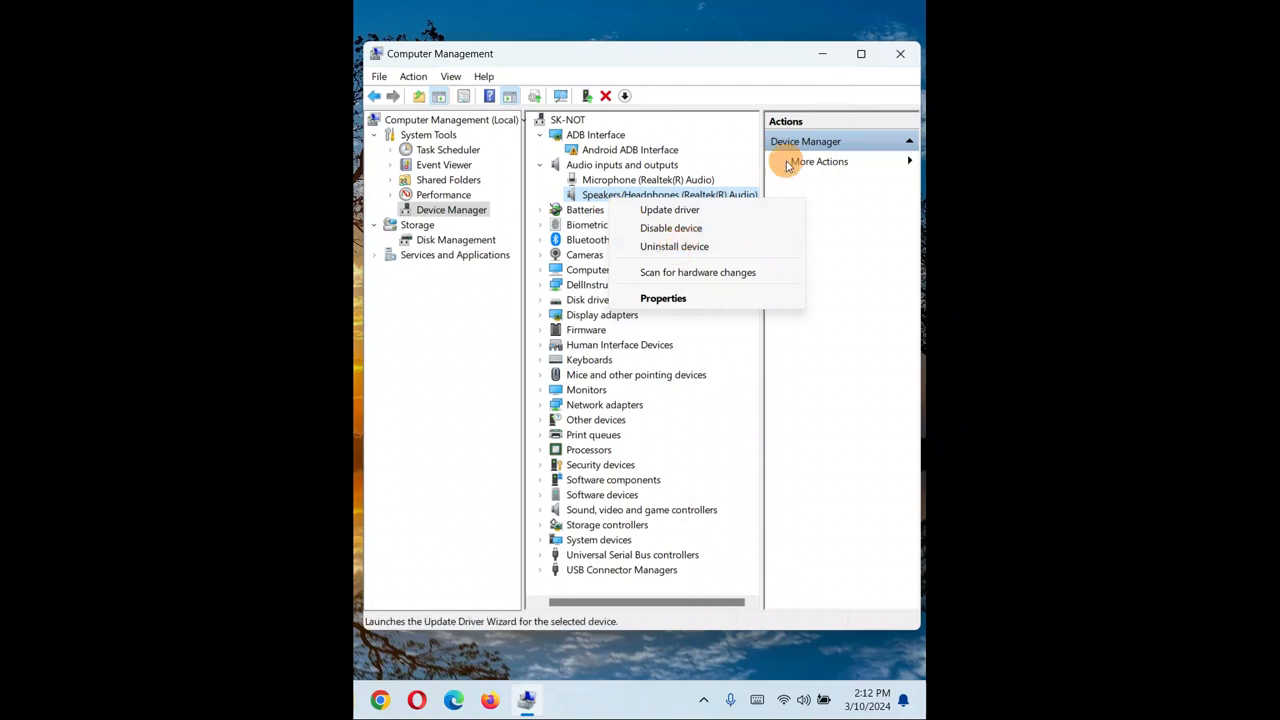
left_click(900, 55)
left_click(900, 55)
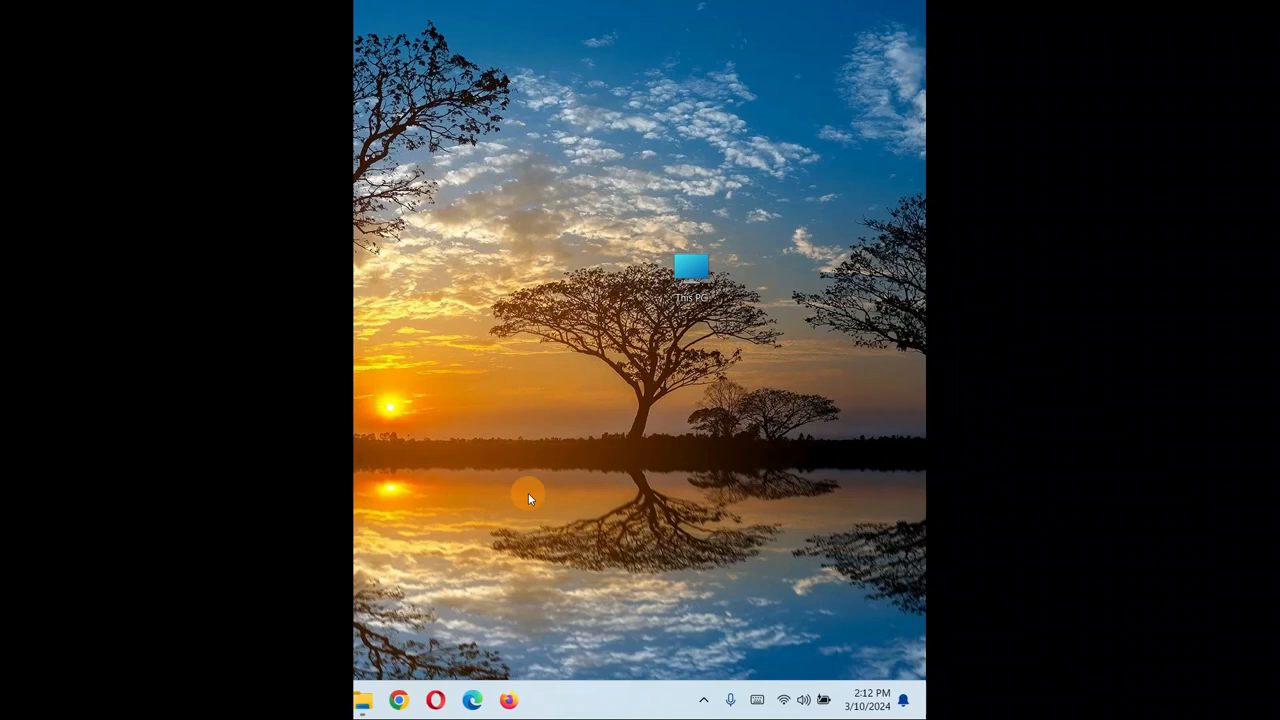
Open Sound settings and launch More sound settings to bring up the classic Sound dialog.
right_click(801, 703)
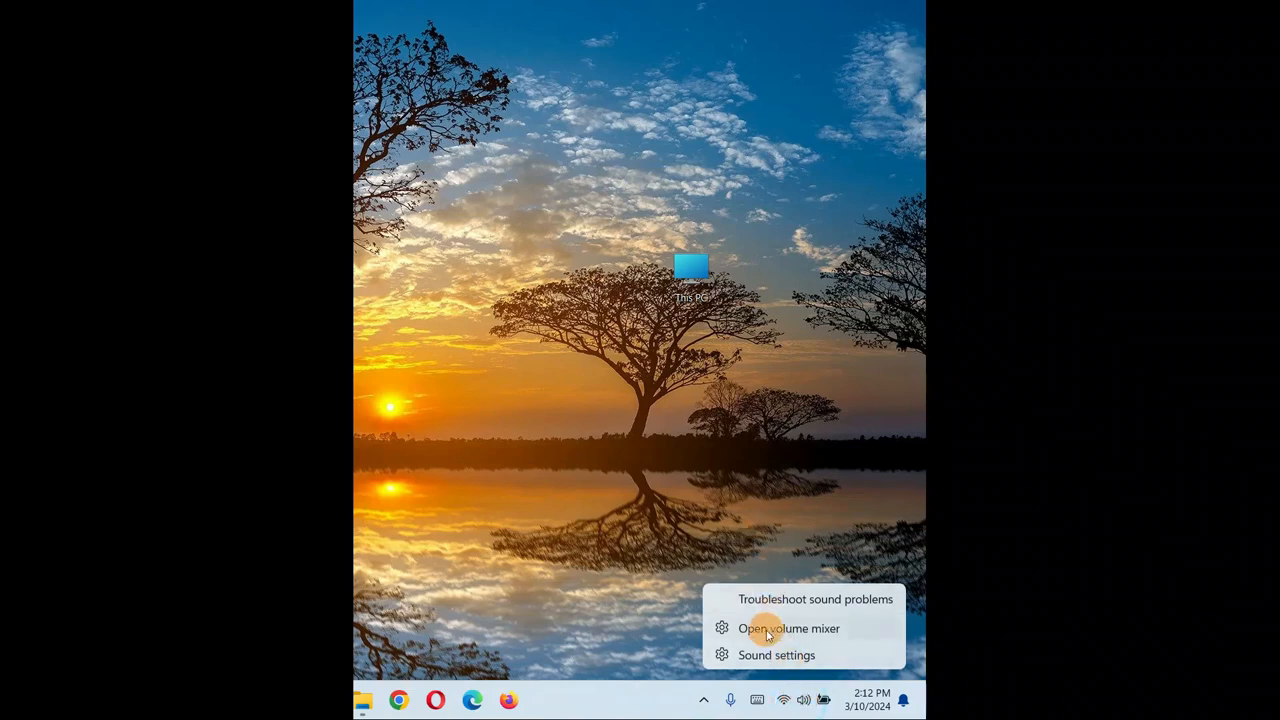
left_click(760, 655)
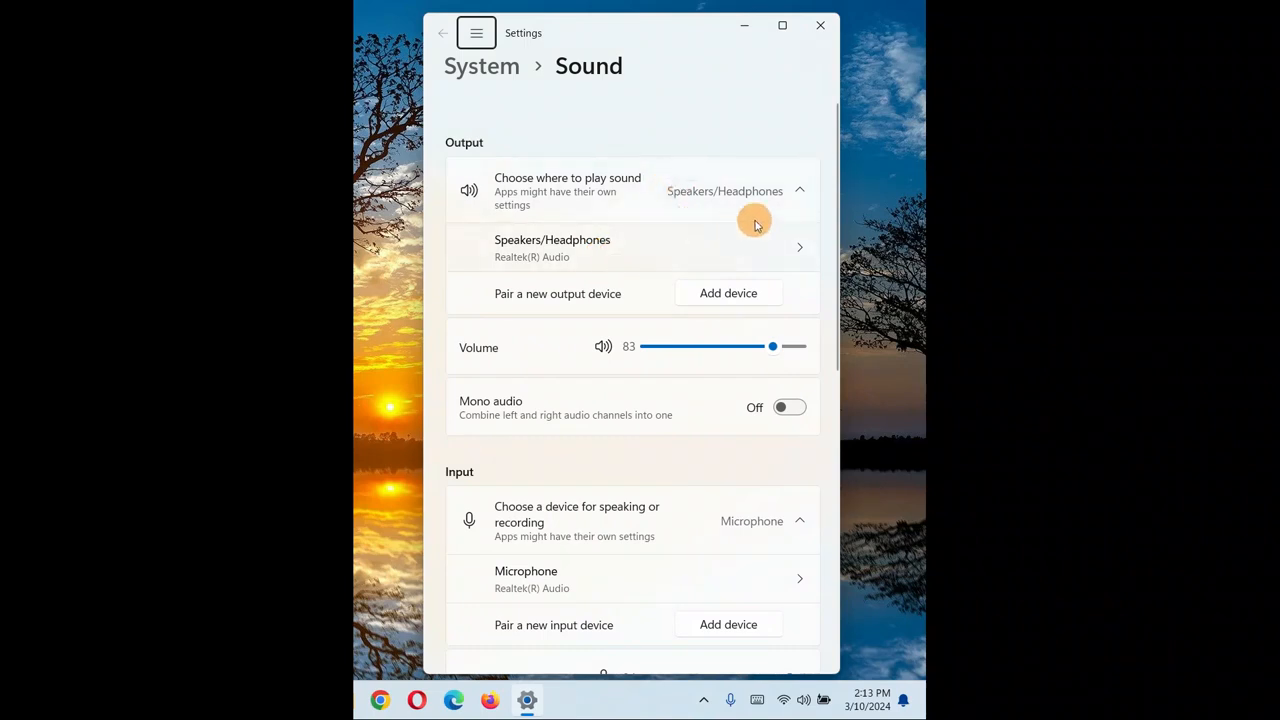
left_click_drag(837, 146, 800, 80)
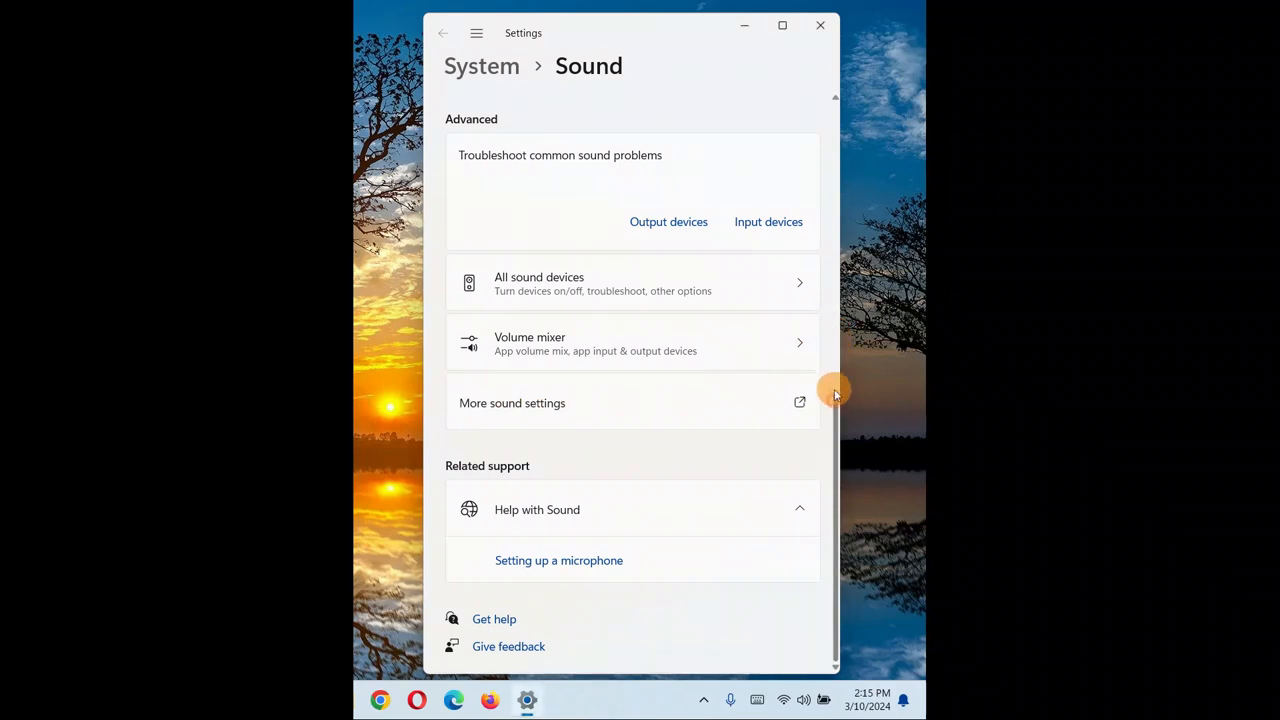
left_click_drag(831, 386, 826, 66)
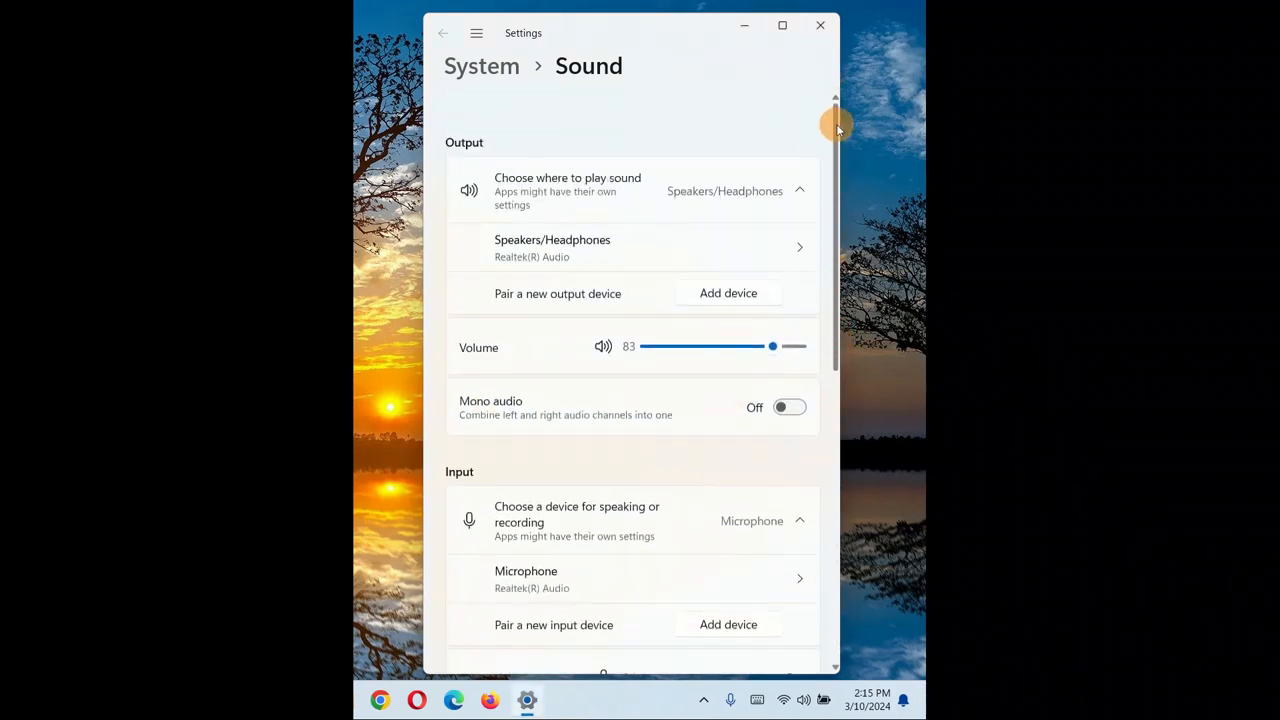
left_click_drag(836, 122, 836, 436)
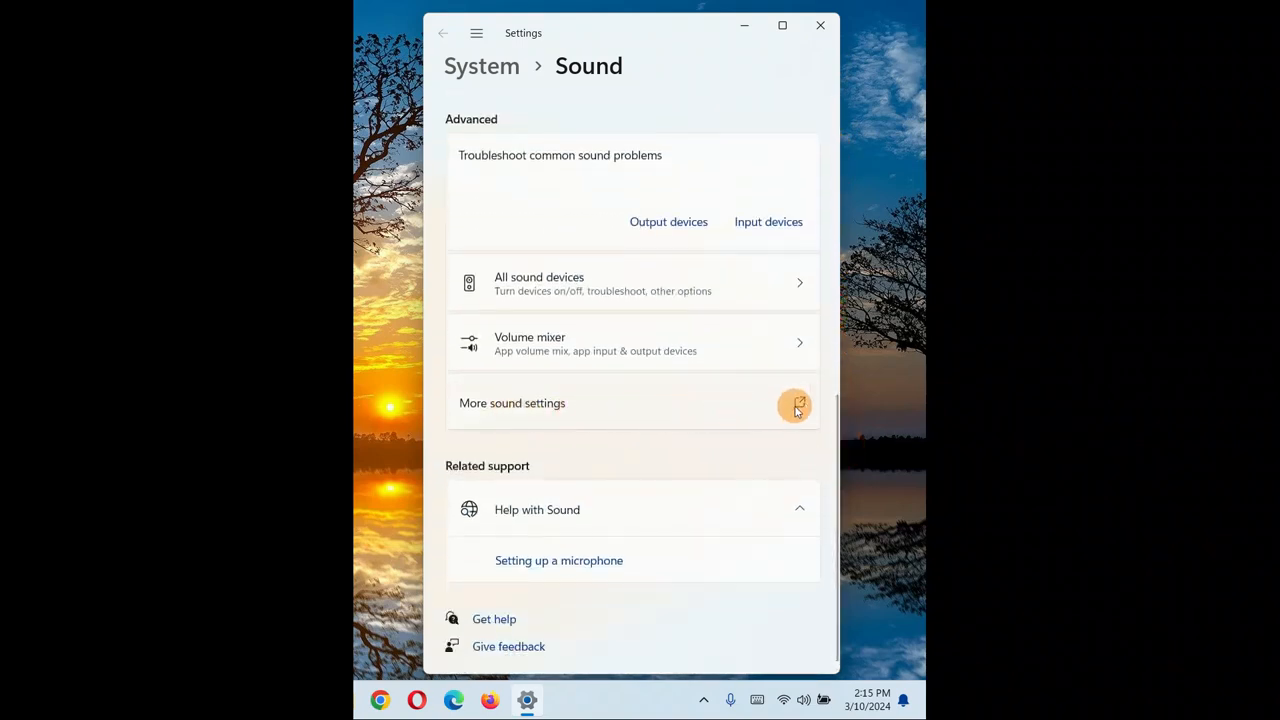
left_click(803, 403)
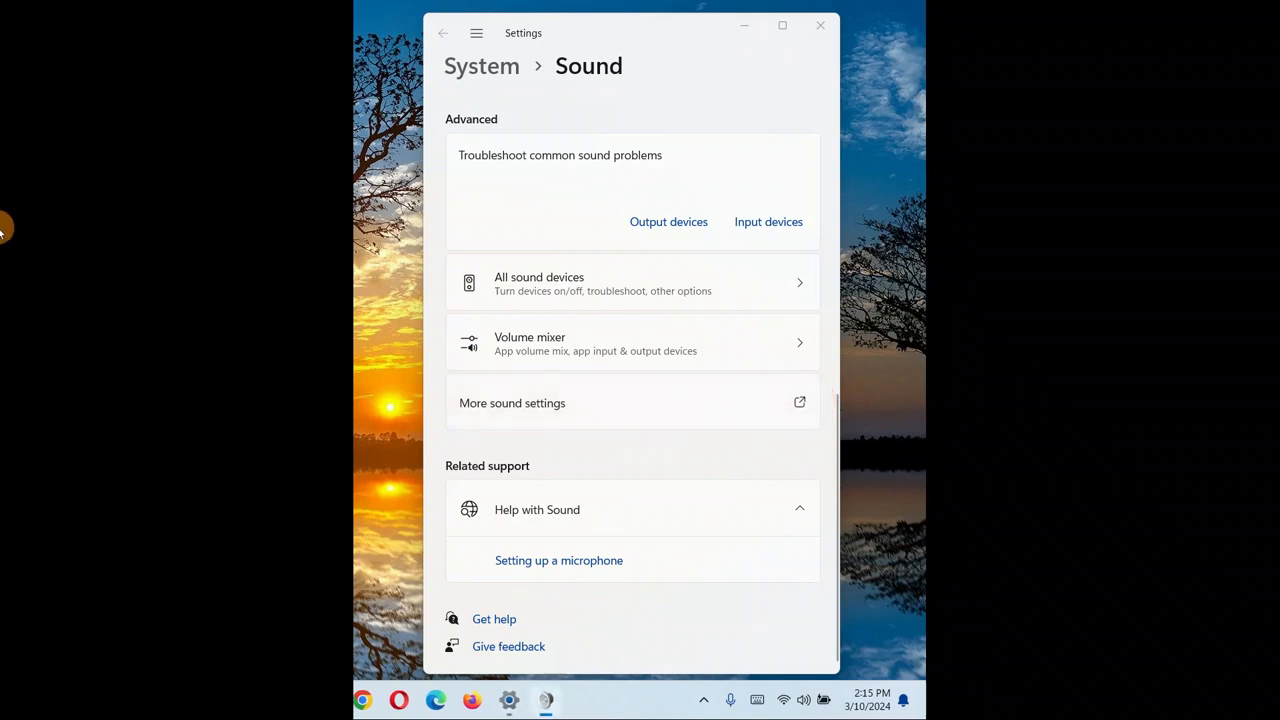
left_click_drag(520, 177, 597, 134)
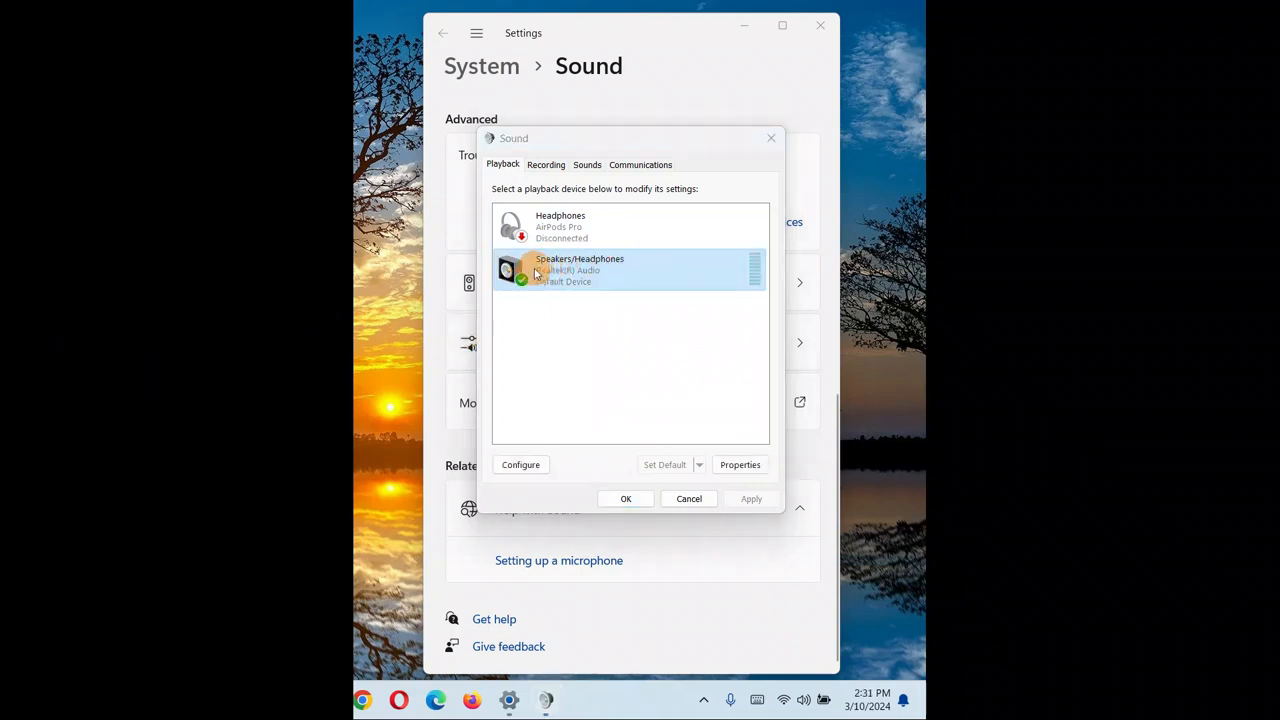
Select the Speakers/Headphones playback device and start its speaker configuration.
left_click(590, 262)
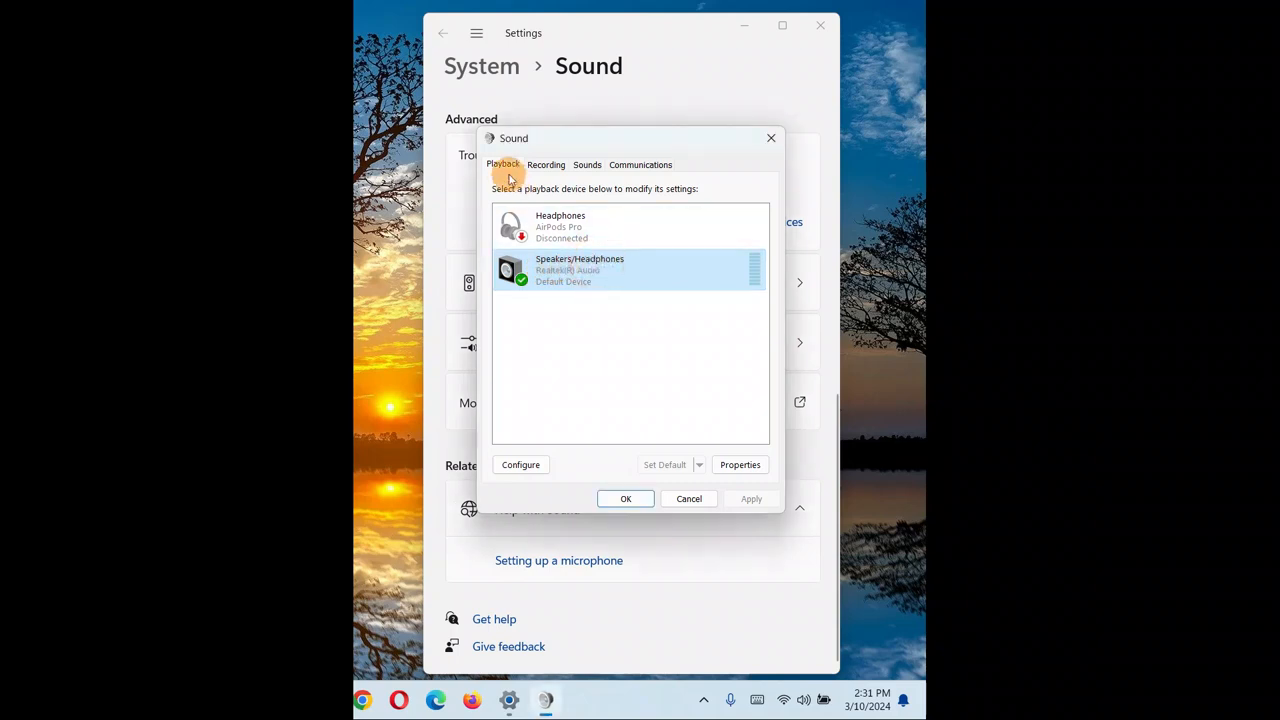
left_click(528, 222)
left_click(557, 268)
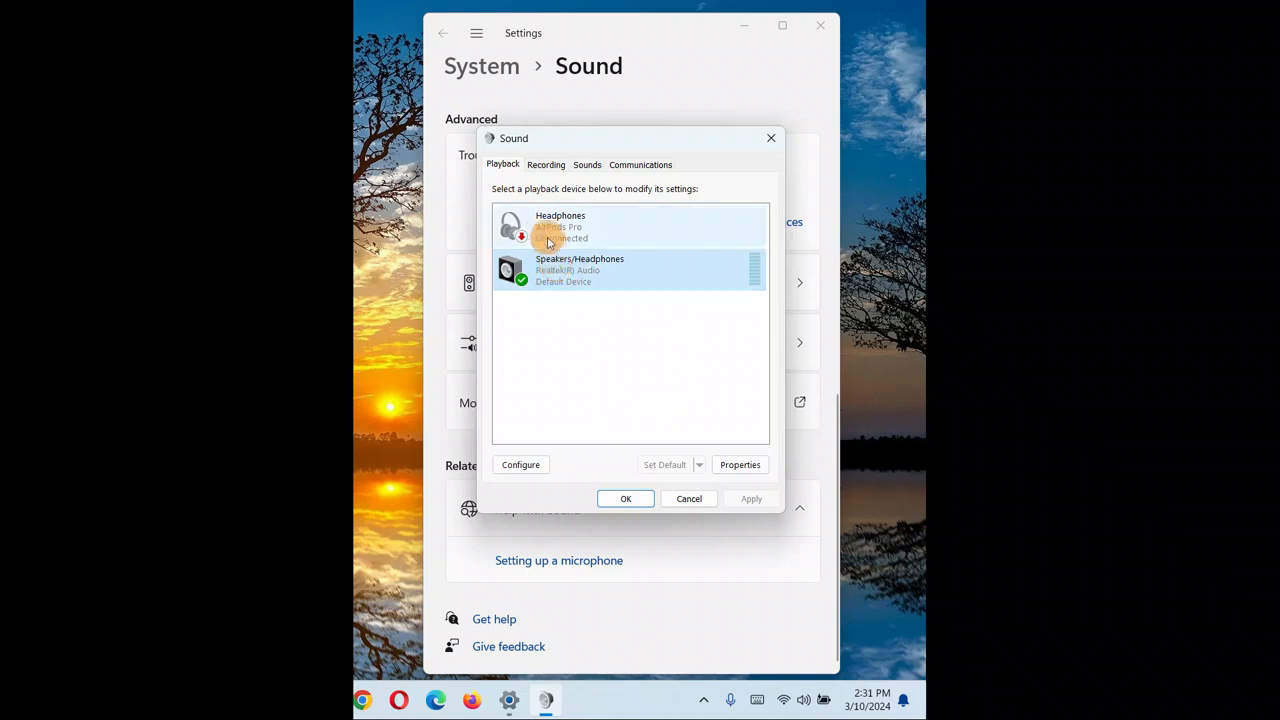
left_click(530, 228)
left_click(540, 278)
left_click(519, 282)
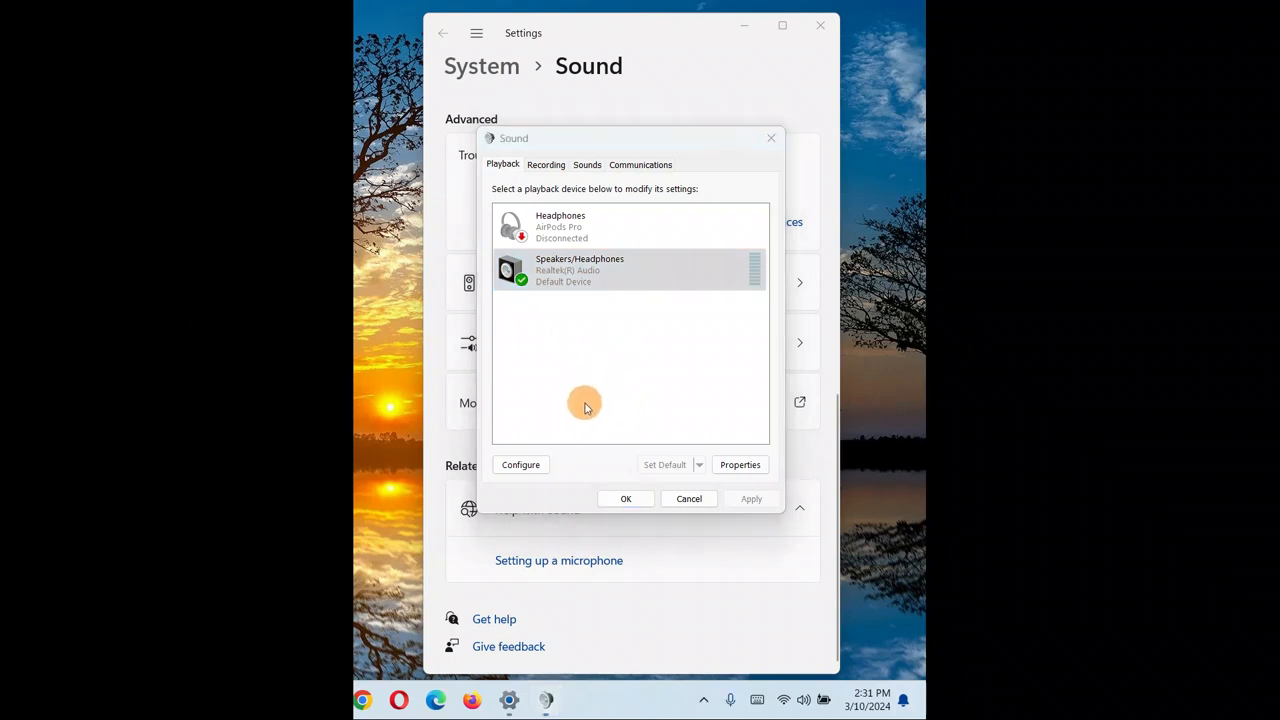
left_click(519, 466)
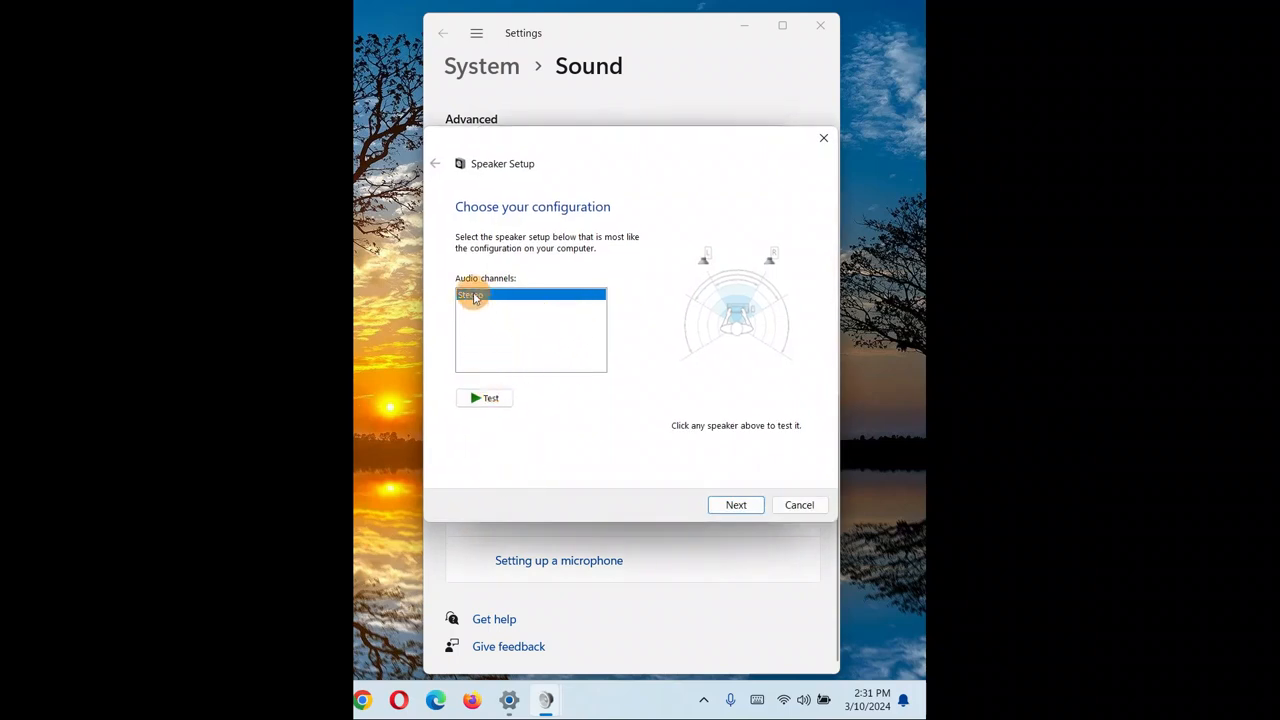
Test the Stereo channel setup and each of the two front speakers individually.
left_click(487, 398)
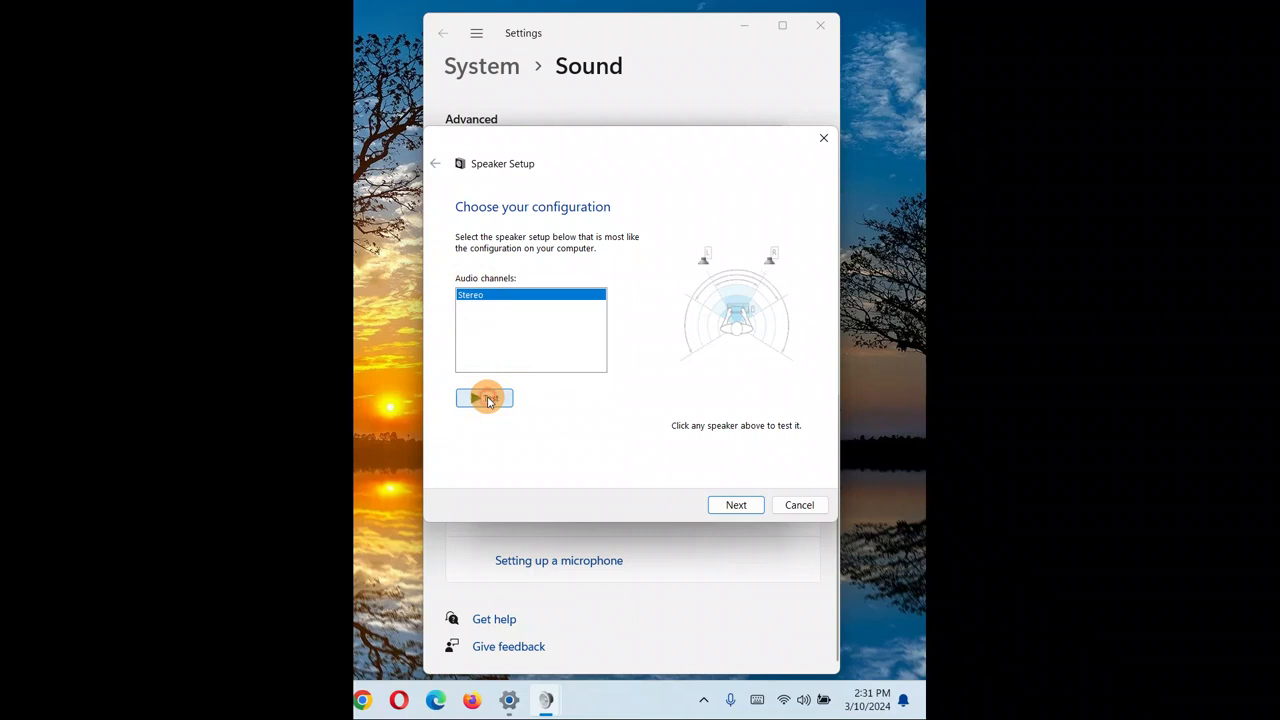
left_click(487, 398)
left_click(487, 398)
left_click(487, 398)
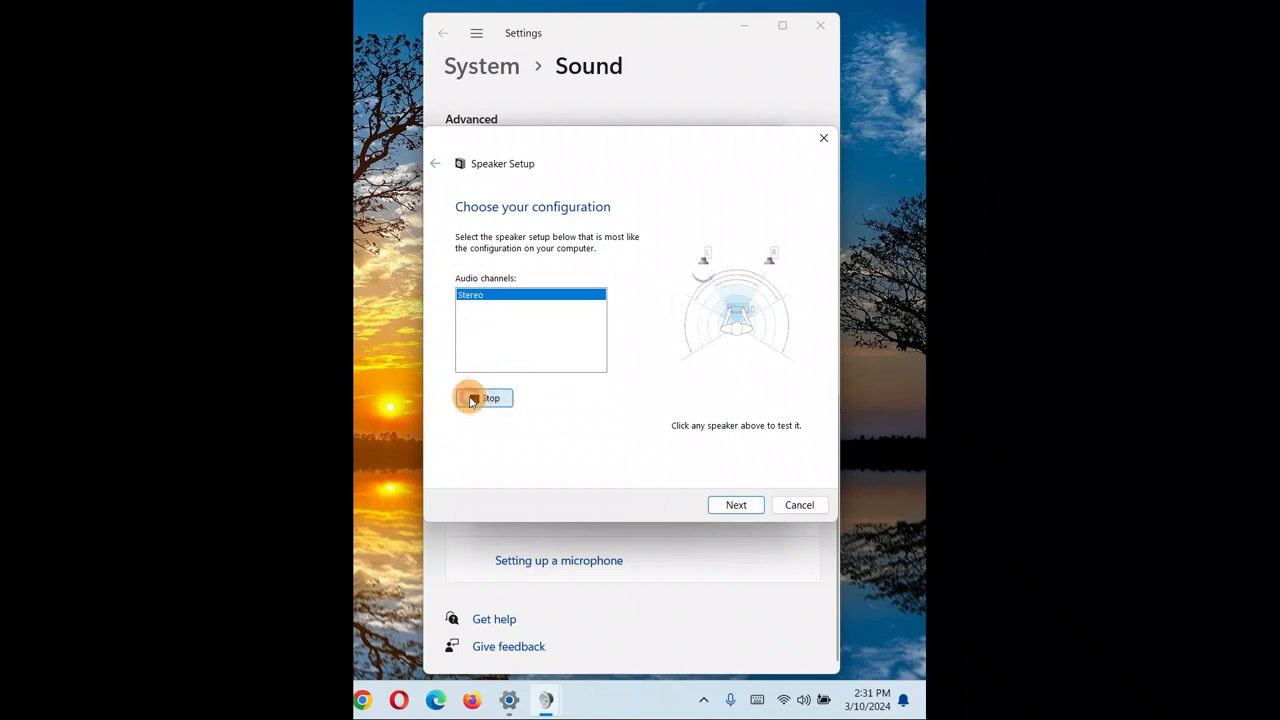
left_click(470, 398)
left_click(765, 262)
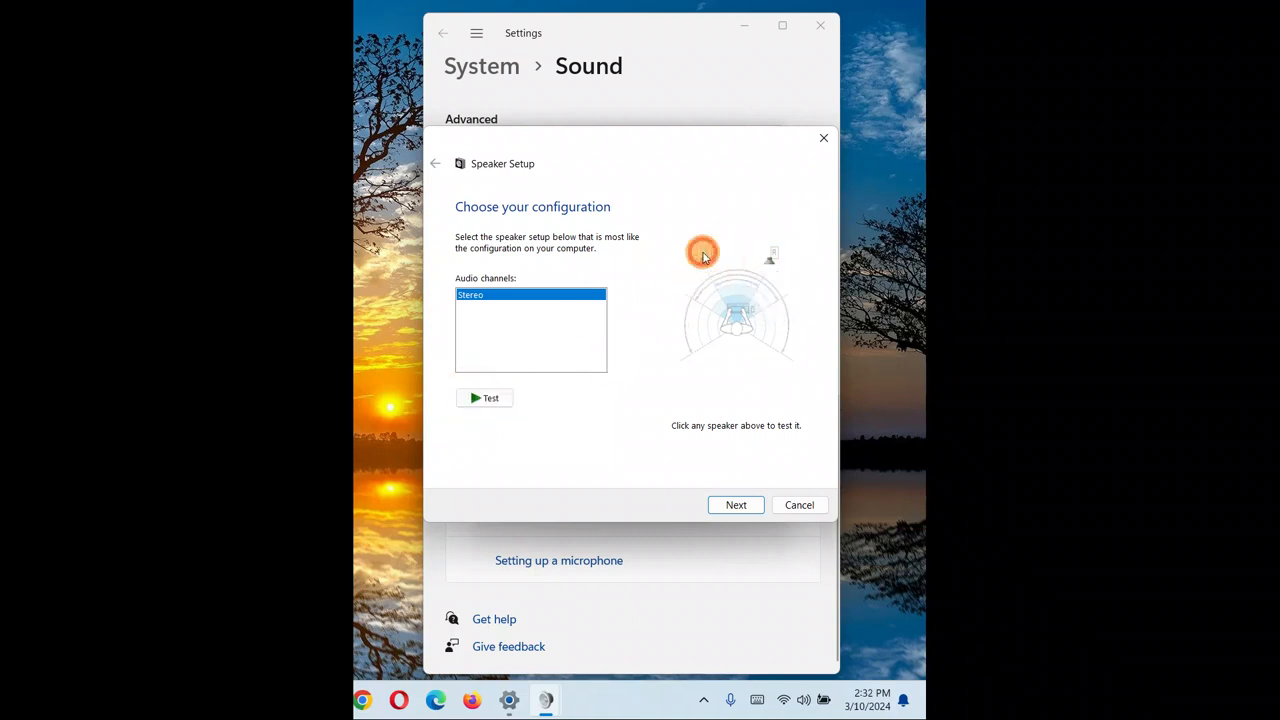
left_click(704, 260)
left_click(769, 261)
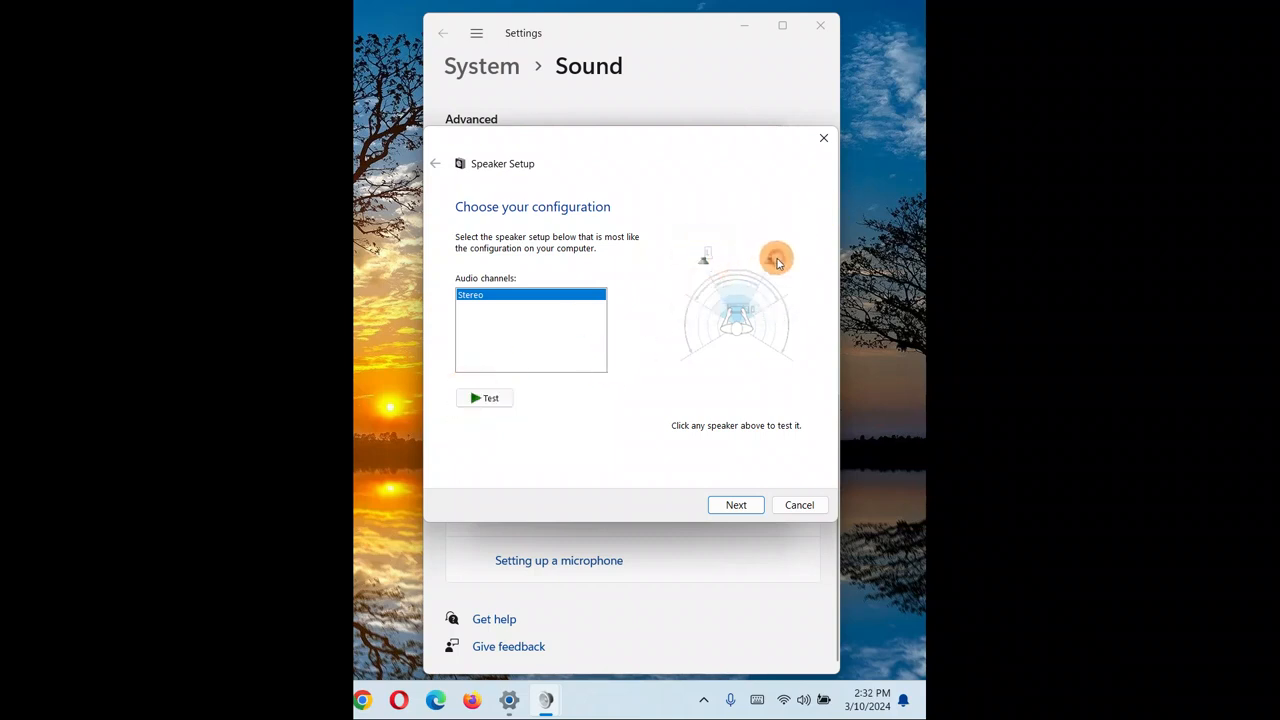
left_click(702, 262)
Continue the Speaker Setup, mark Front left and right as full-range speakers, and finish the wizard.
left_click(749, 505)
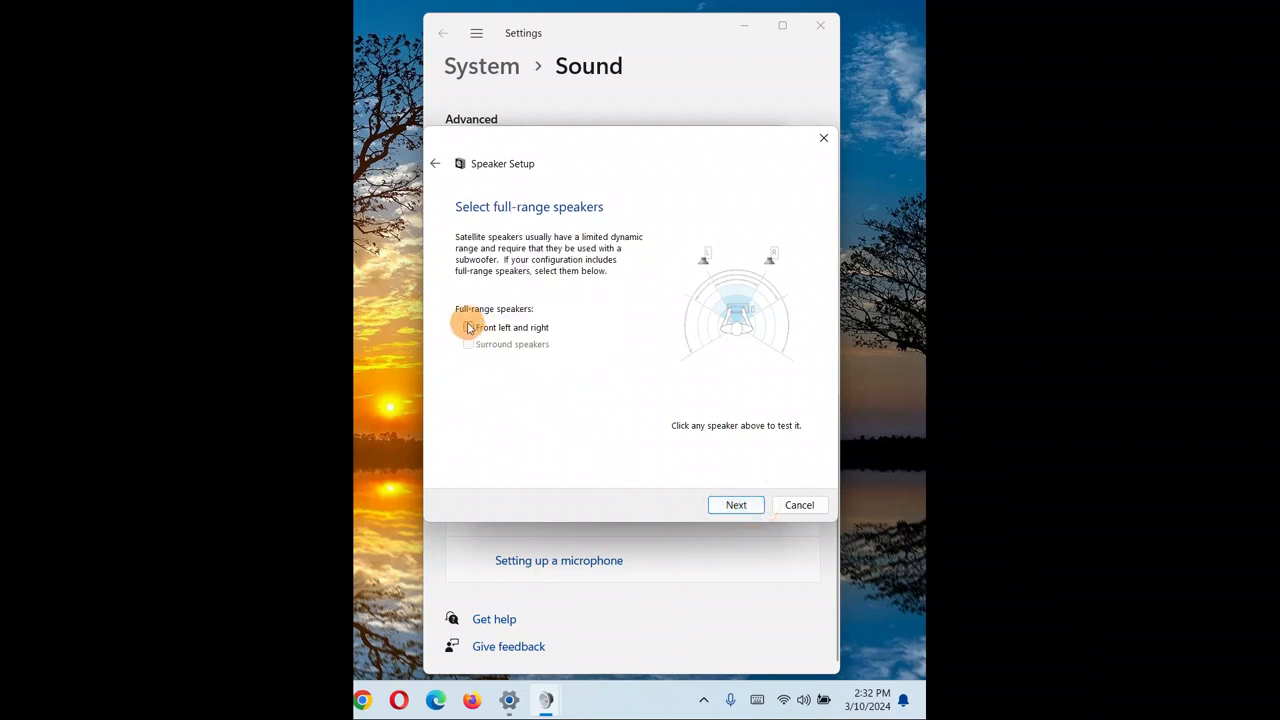
left_click(469, 328)
left_click(736, 507)
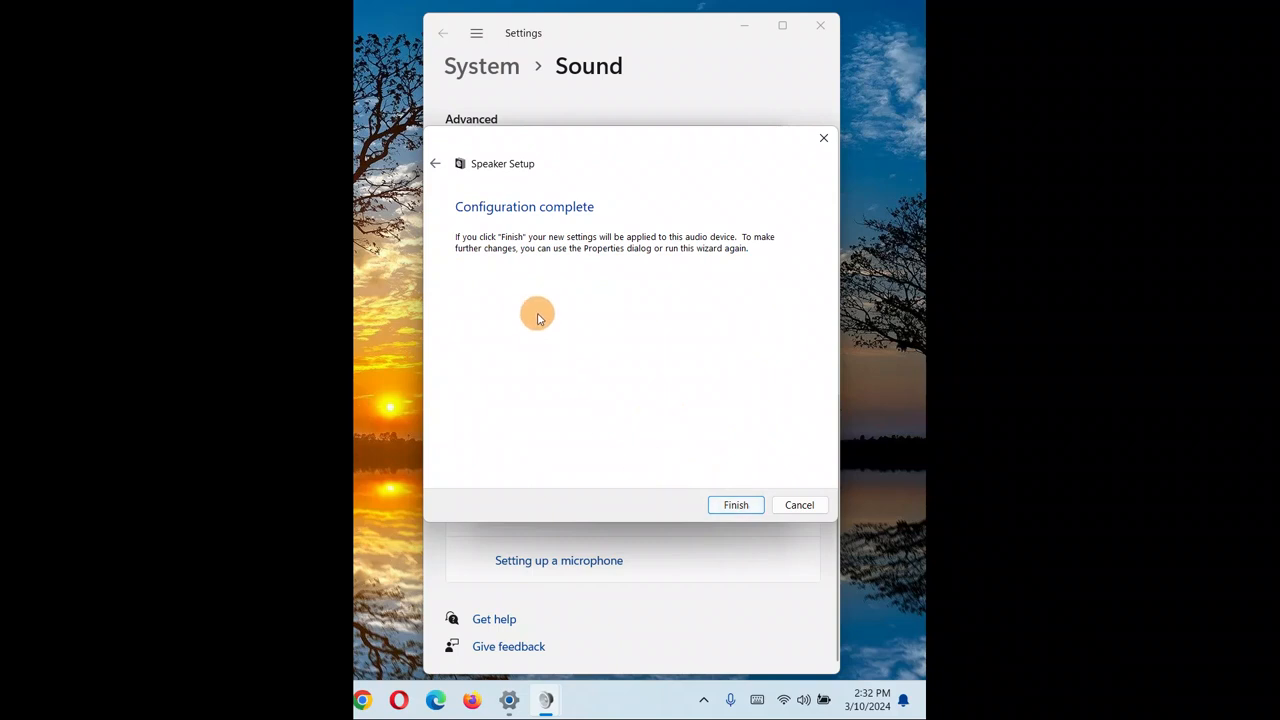
left_click(736, 505)
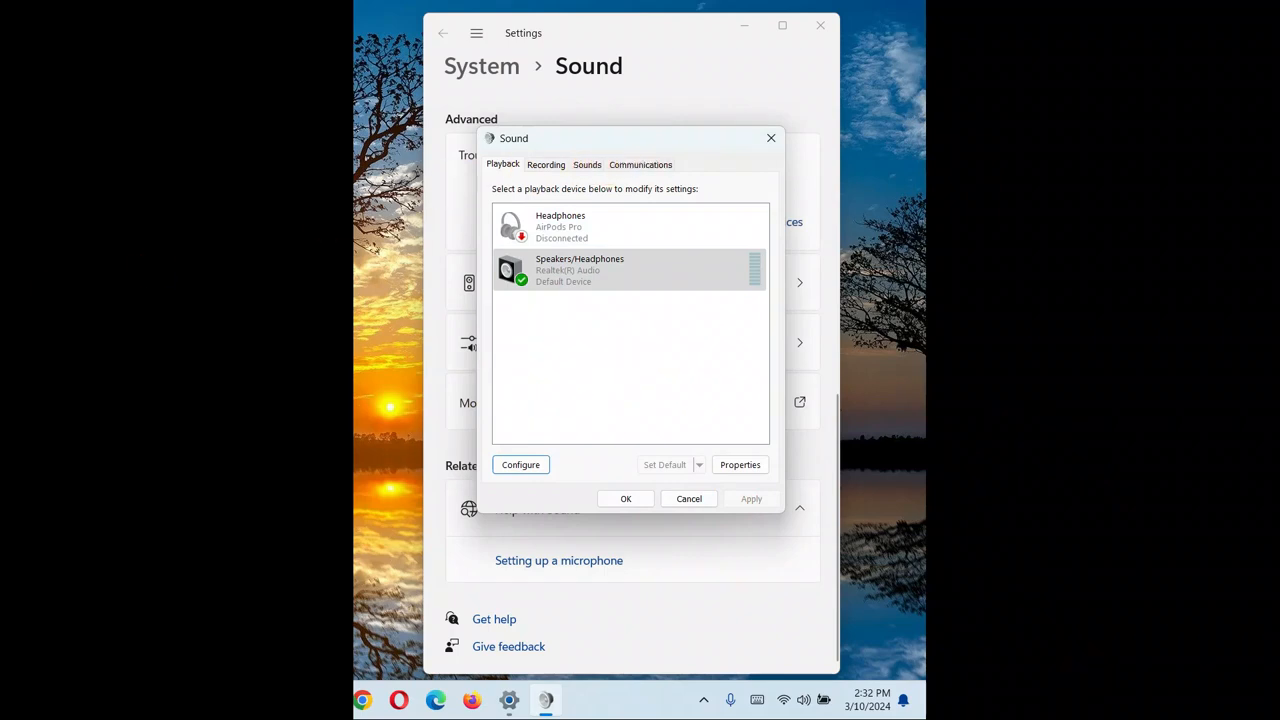
Set the sound scheme to Windows Default on the Sounds tab and apply it.
left_click(112, 254)
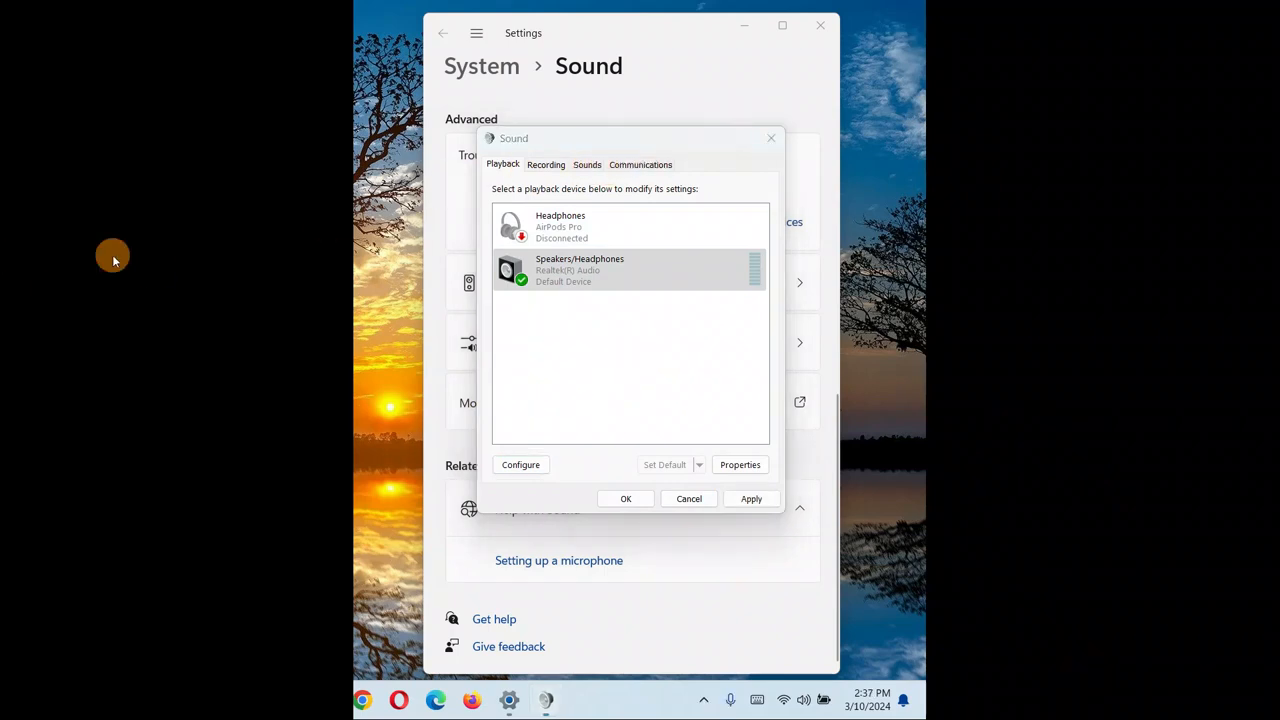
left_click(588, 167)
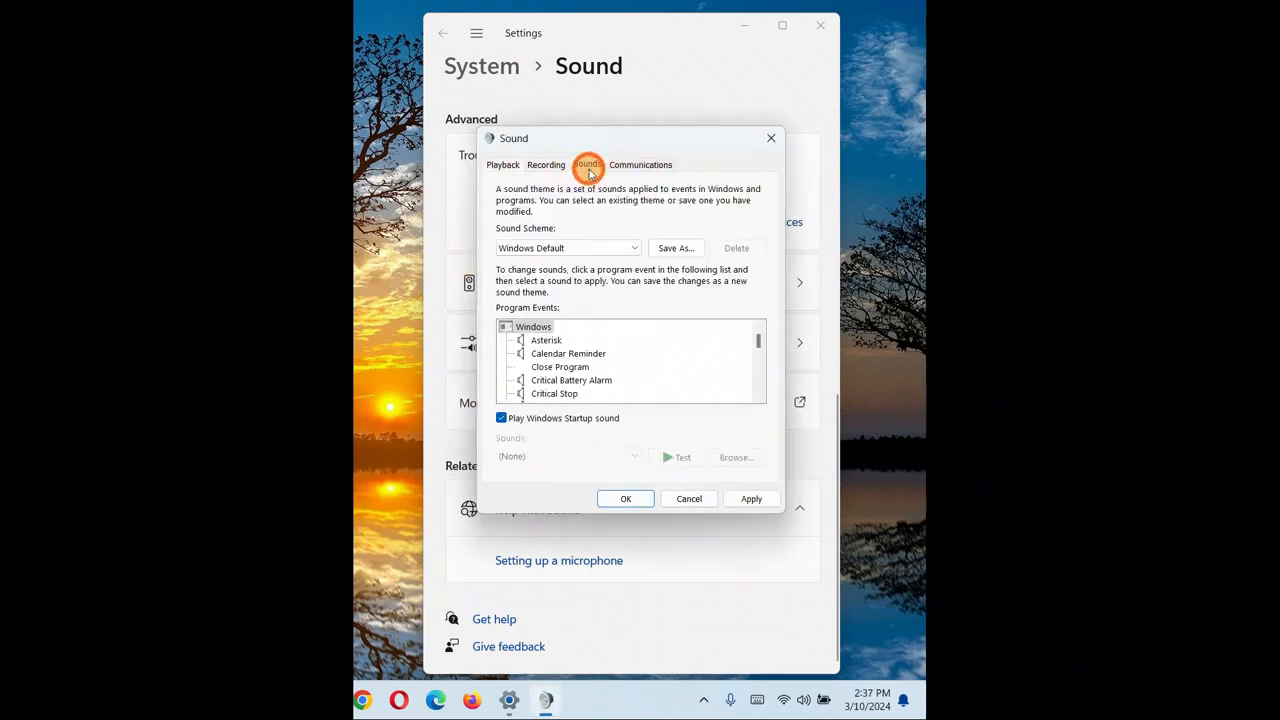
left_click(563, 255)
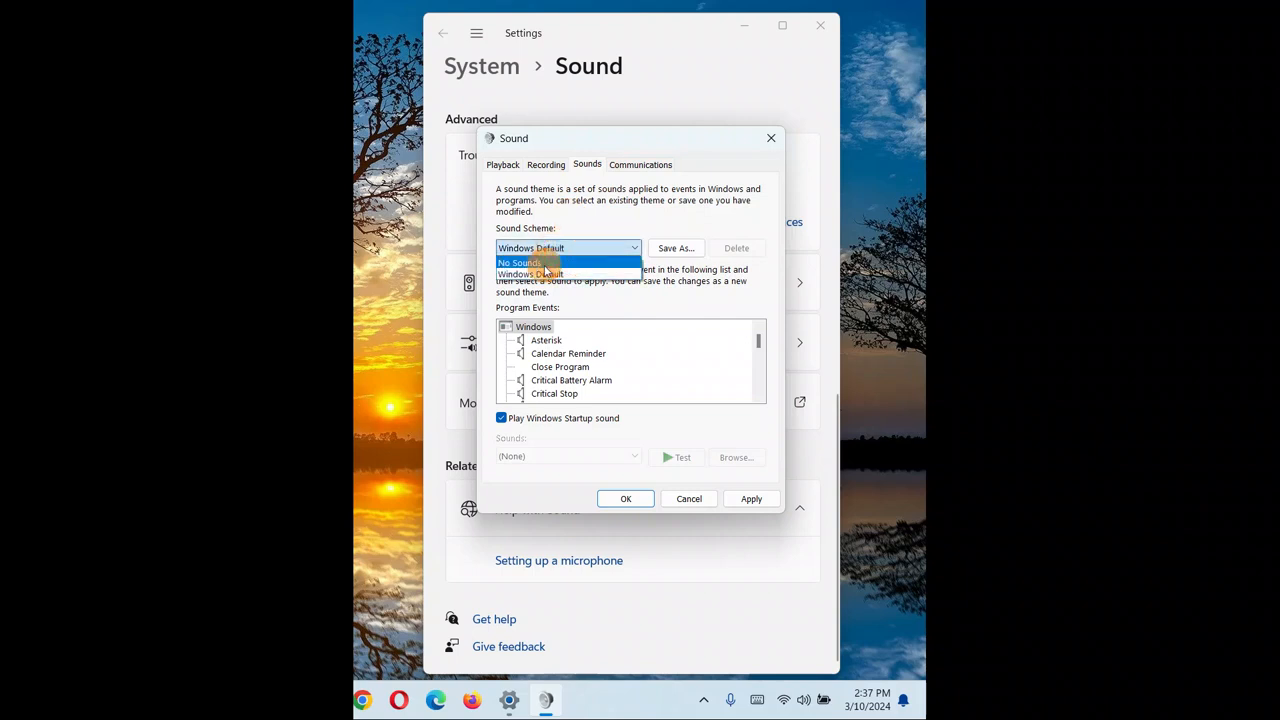
left_click(540, 262)
left_click(551, 248)
left_click(530, 274)
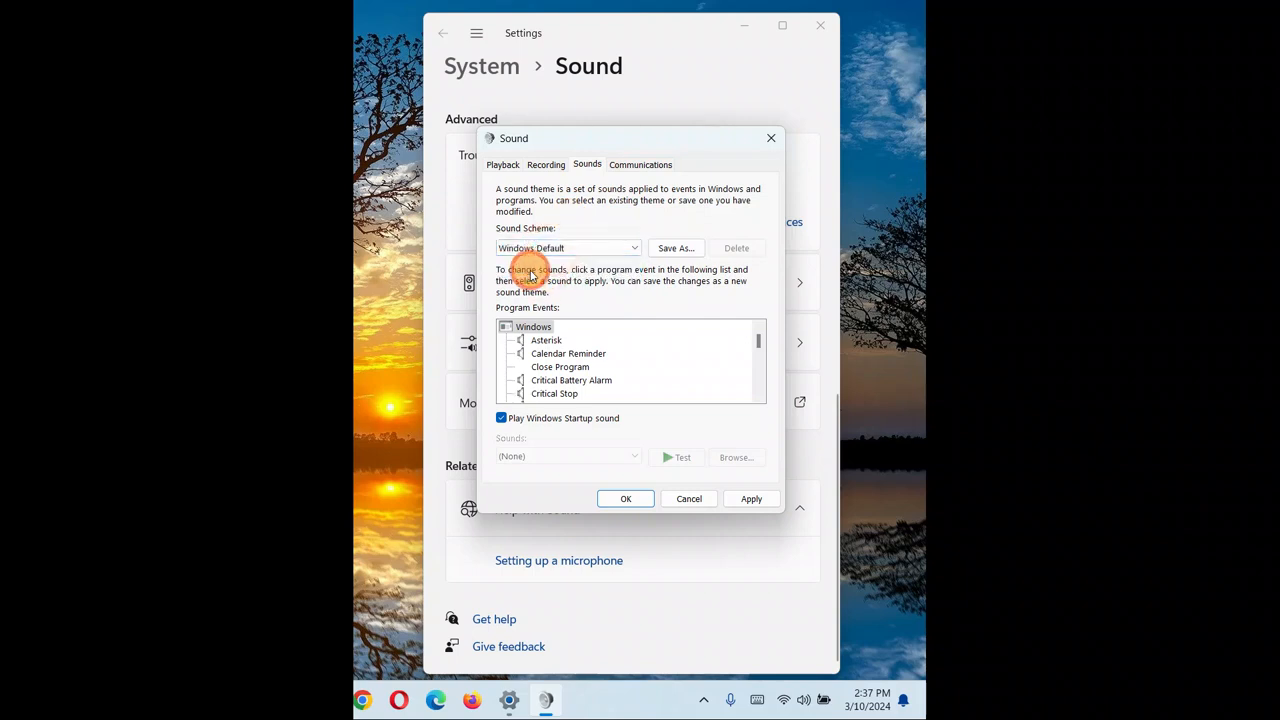
left_click(752, 499)
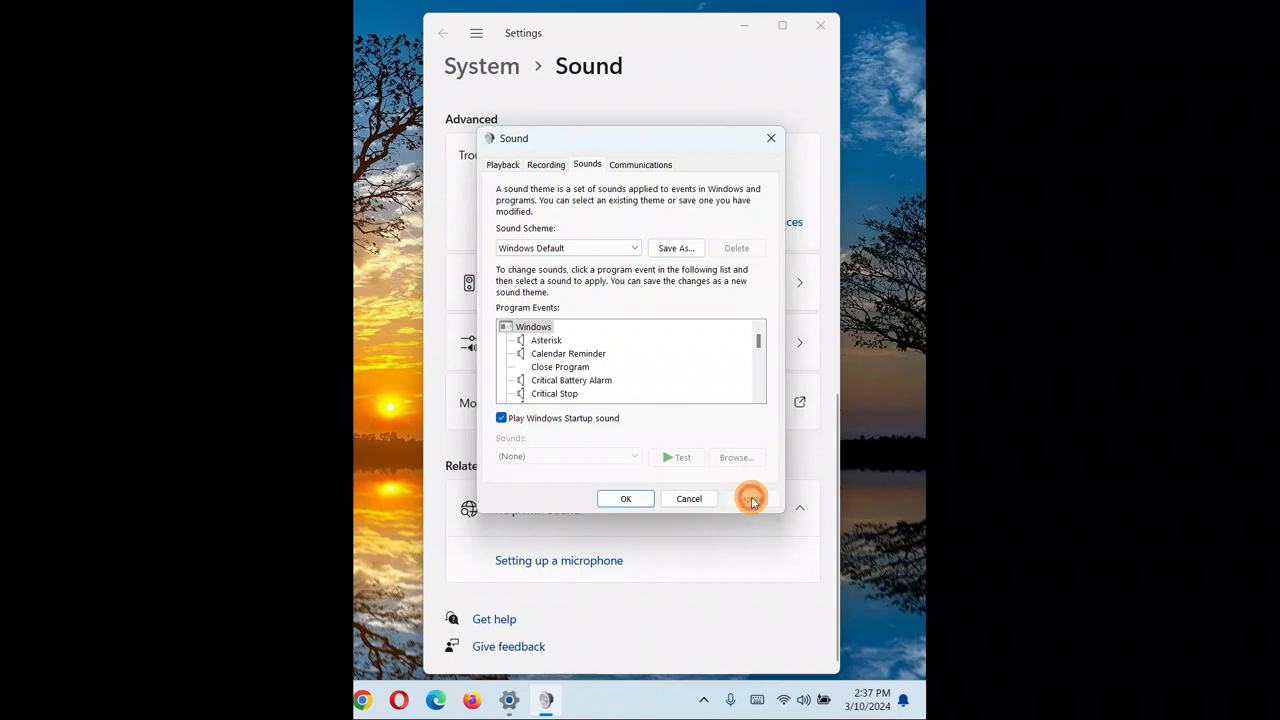
left_click(617, 505)
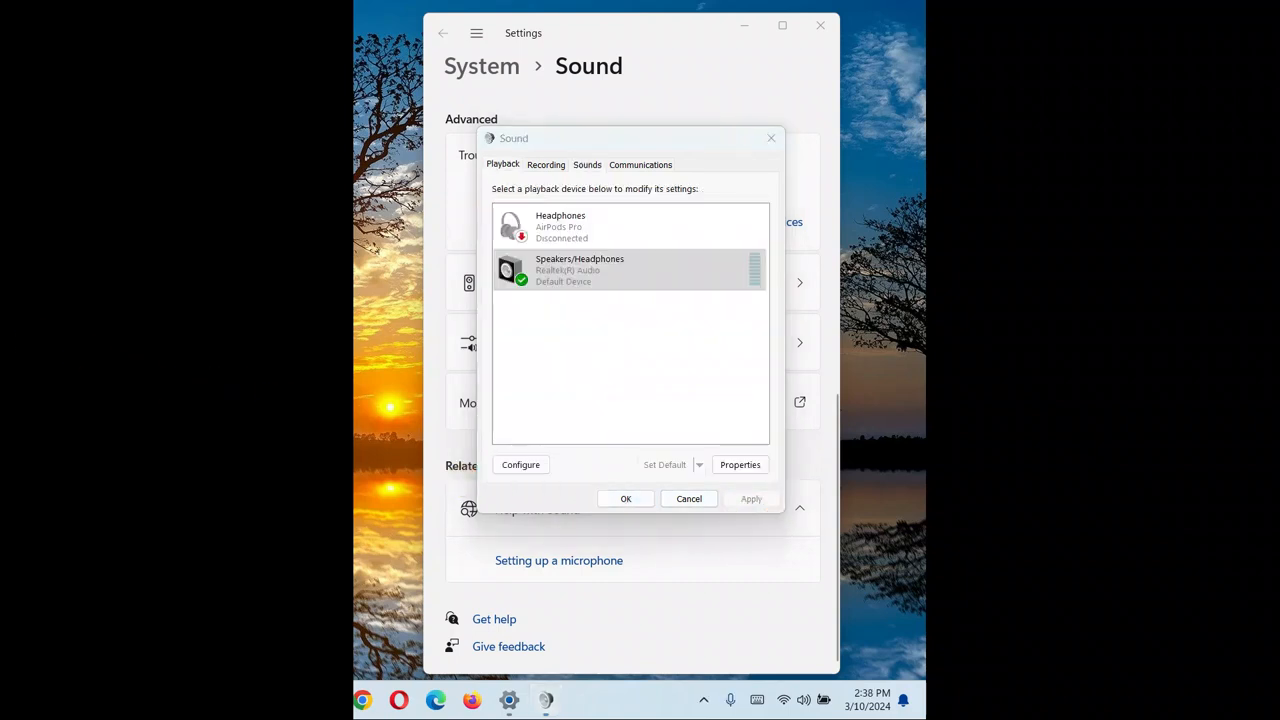
Open the Speakers/Headphones properties and check its Levels, Advanced and General tabs.
left_click(740, 464)
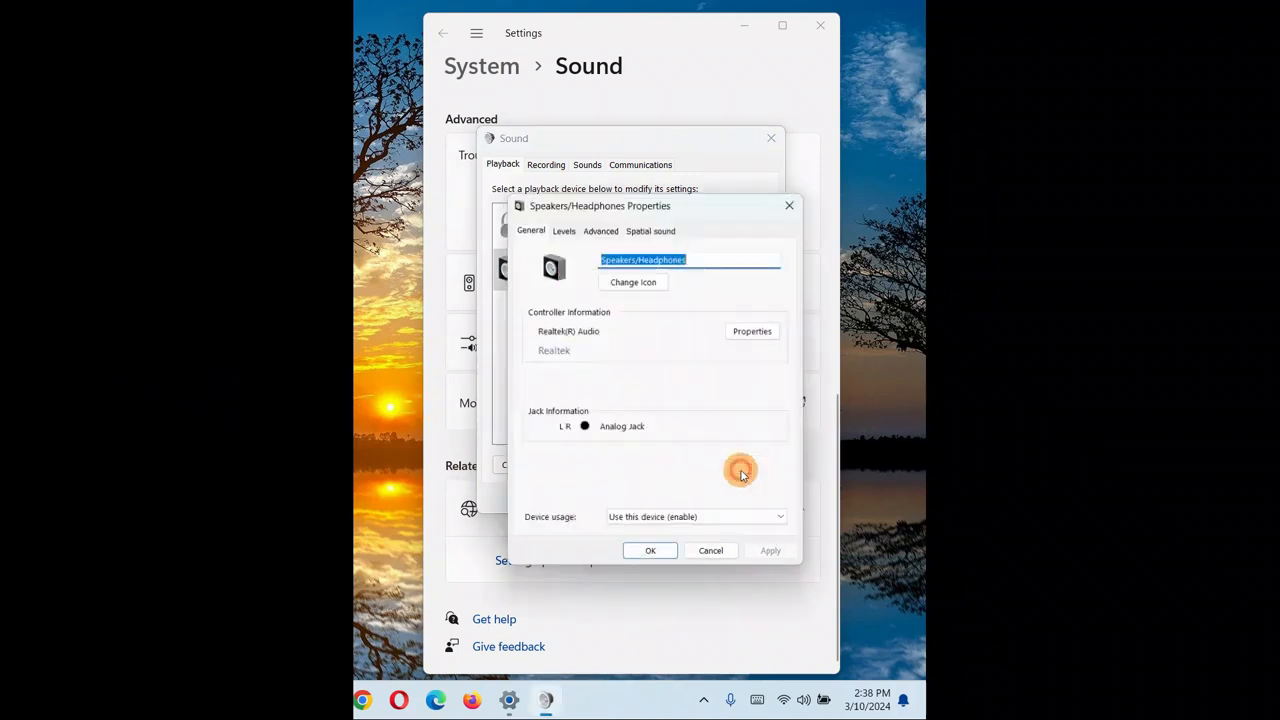
left_click_drag(682, 201, 677, 311)
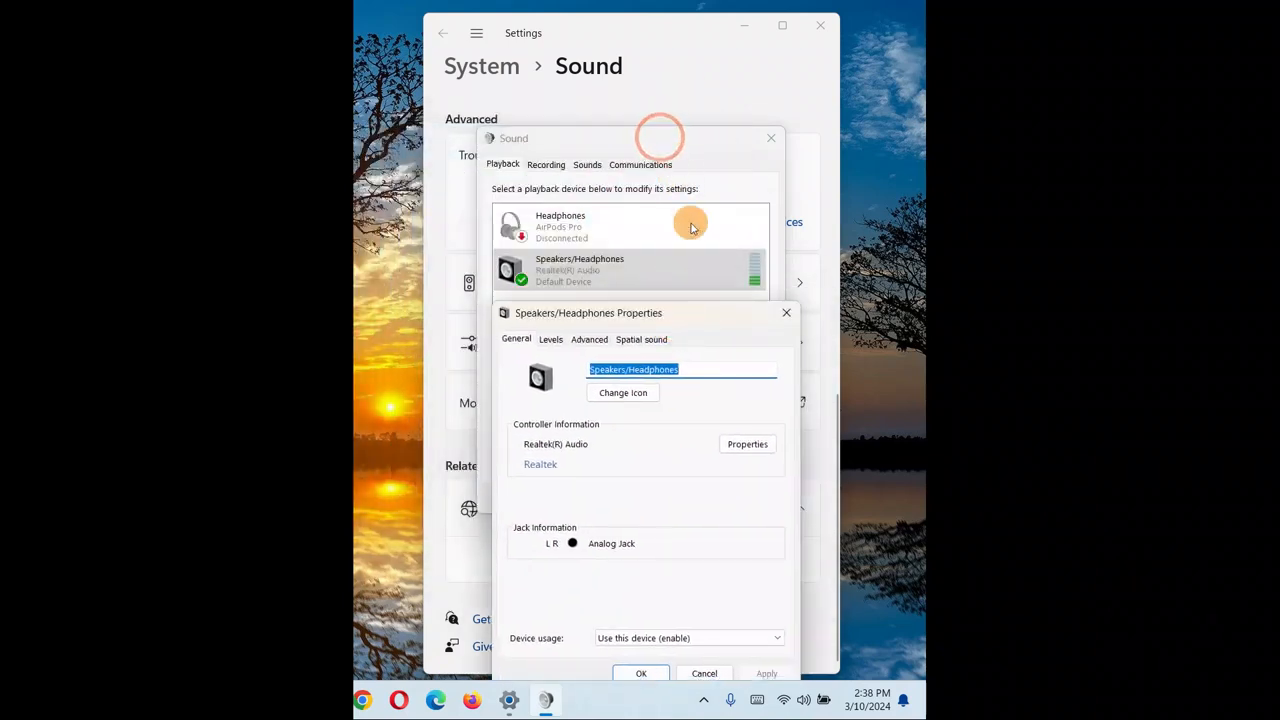
left_click(787, 317)
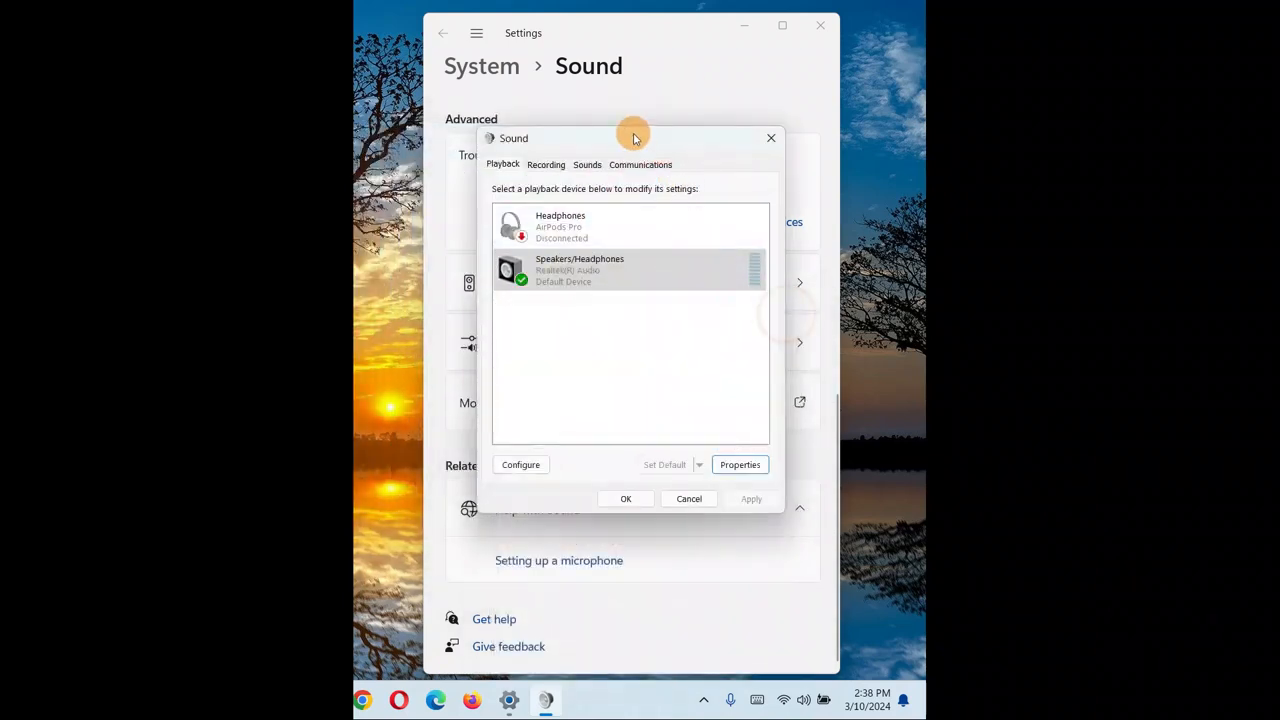
left_click_drag(634, 137, 636, 25)
left_click(741, 352)
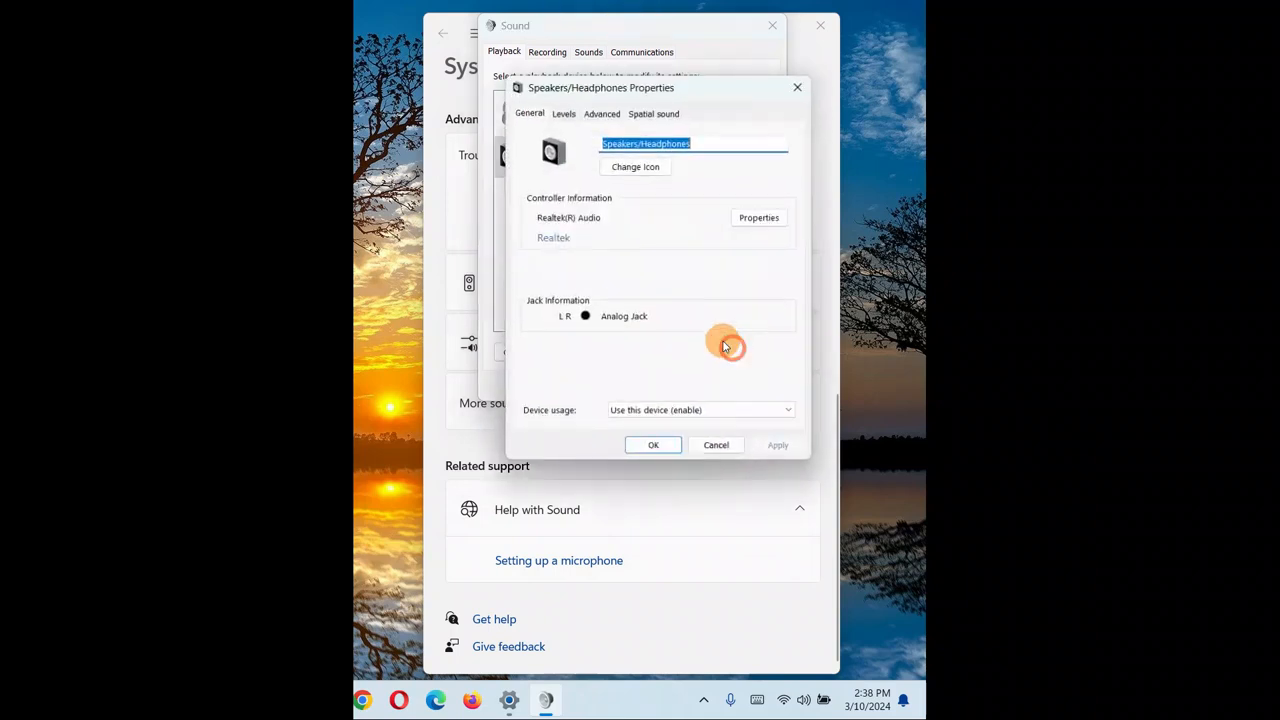
left_click_drag(681, 89, 577, 281)
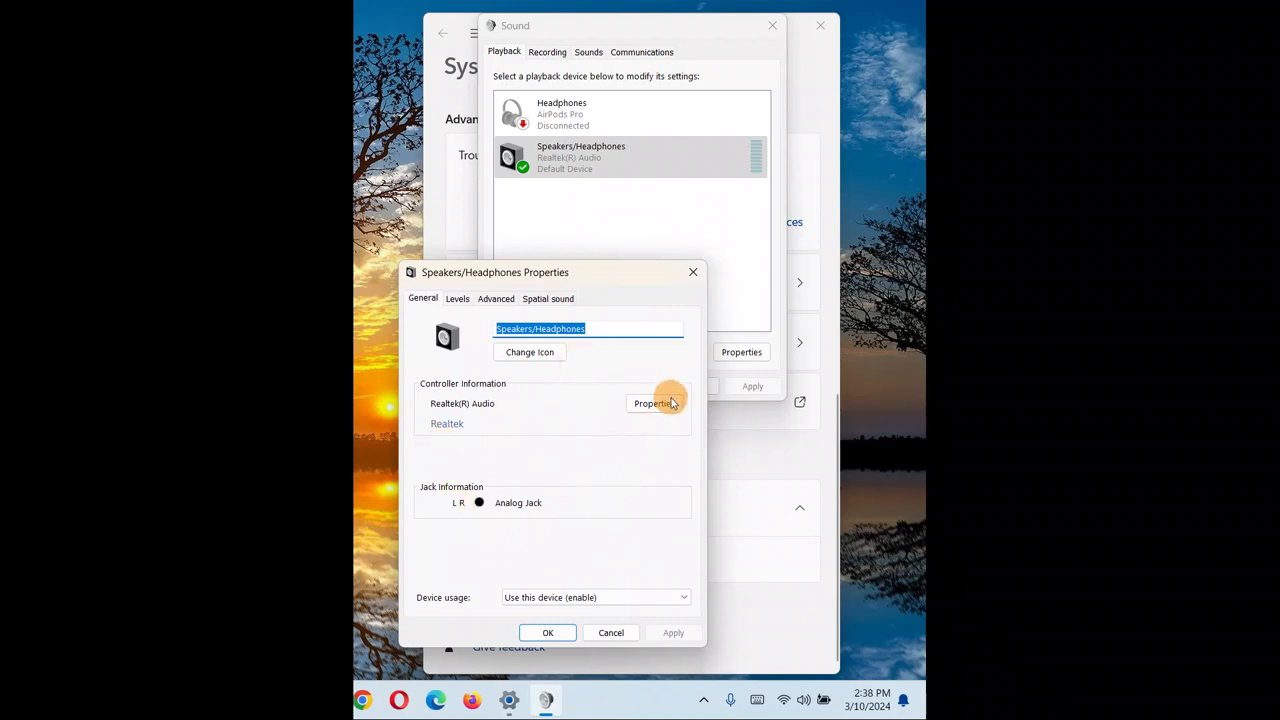
left_click(460, 300)
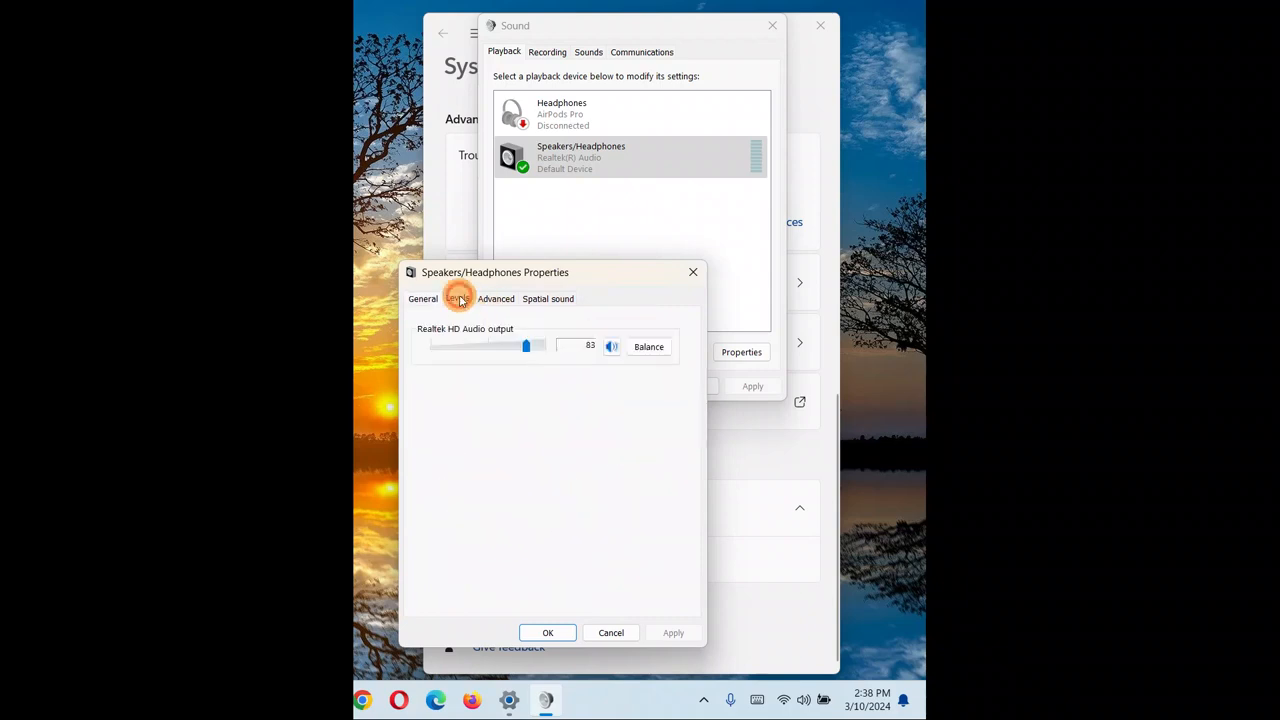
left_click(494, 300)
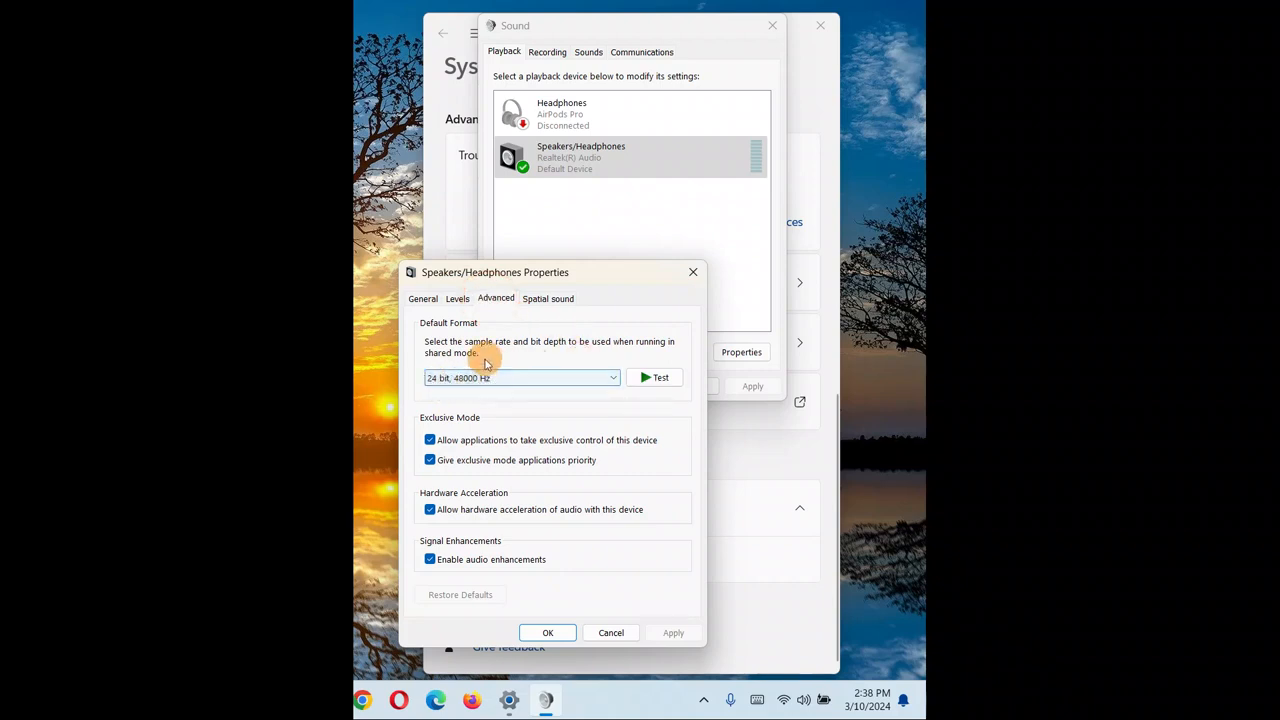
left_click(422, 298)
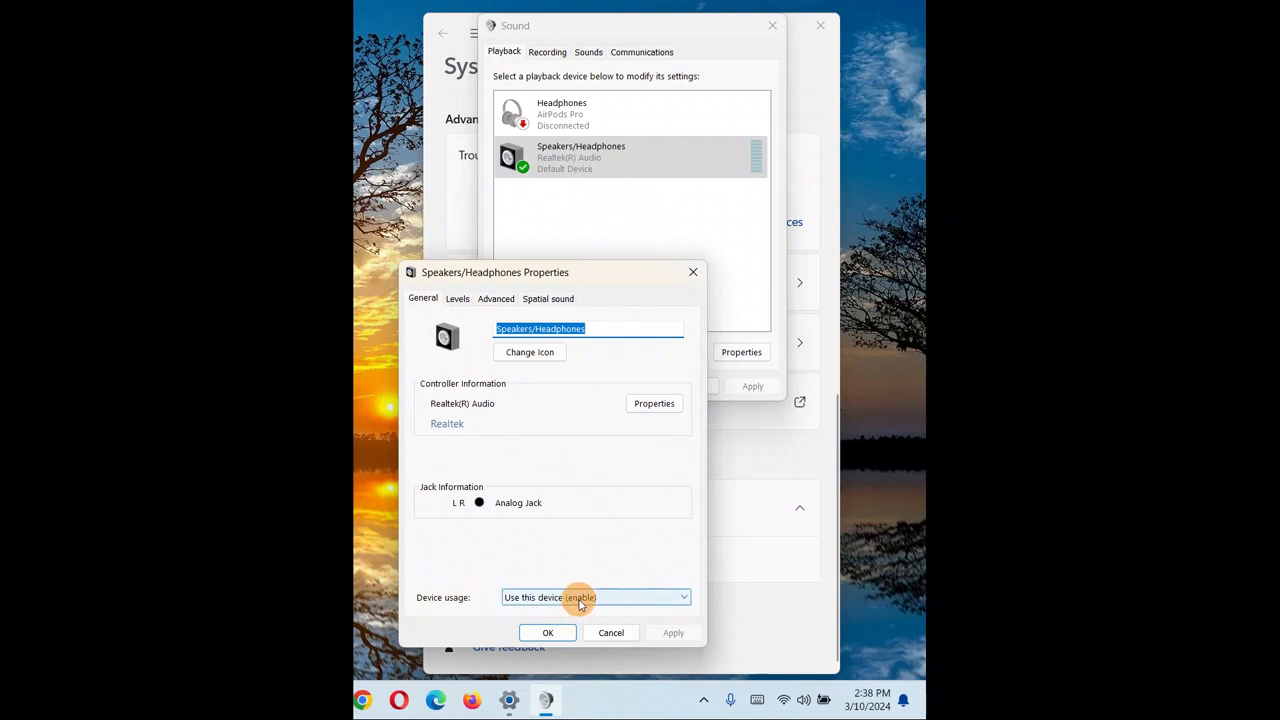
Disable the device under Device usage, re-enable it, and apply the change.
left_click(610, 600)
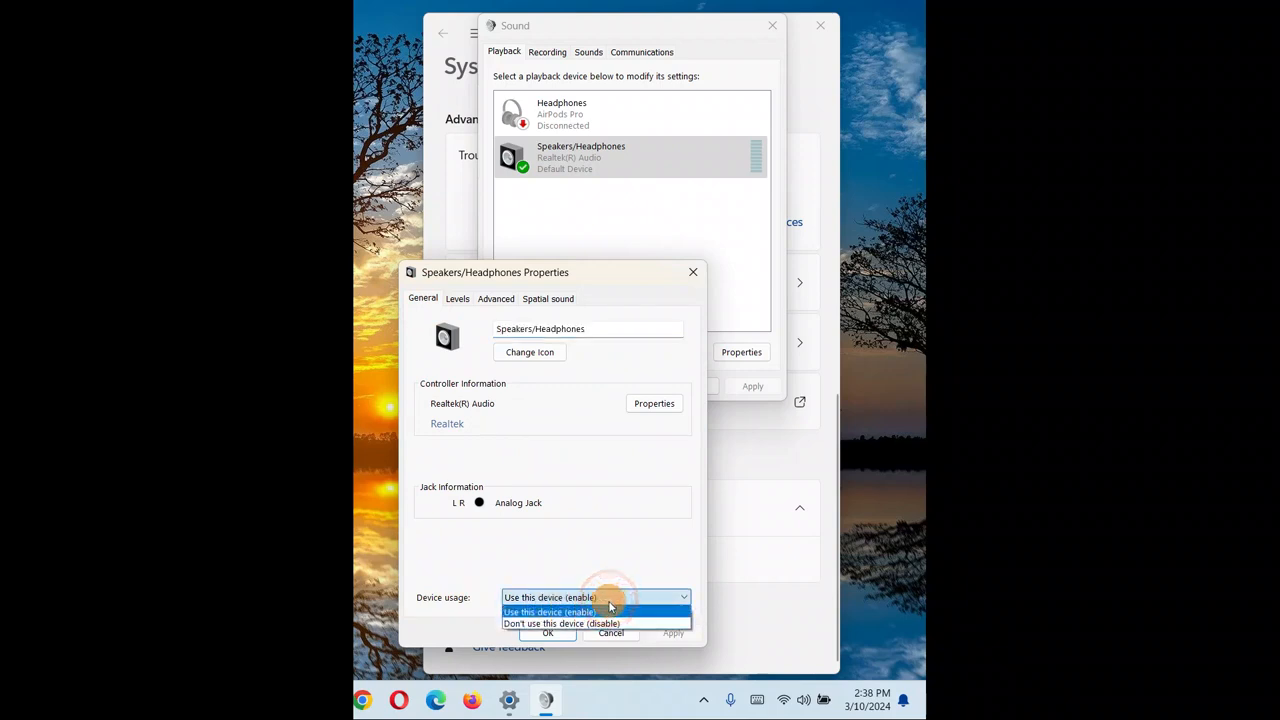
left_click(600, 623)
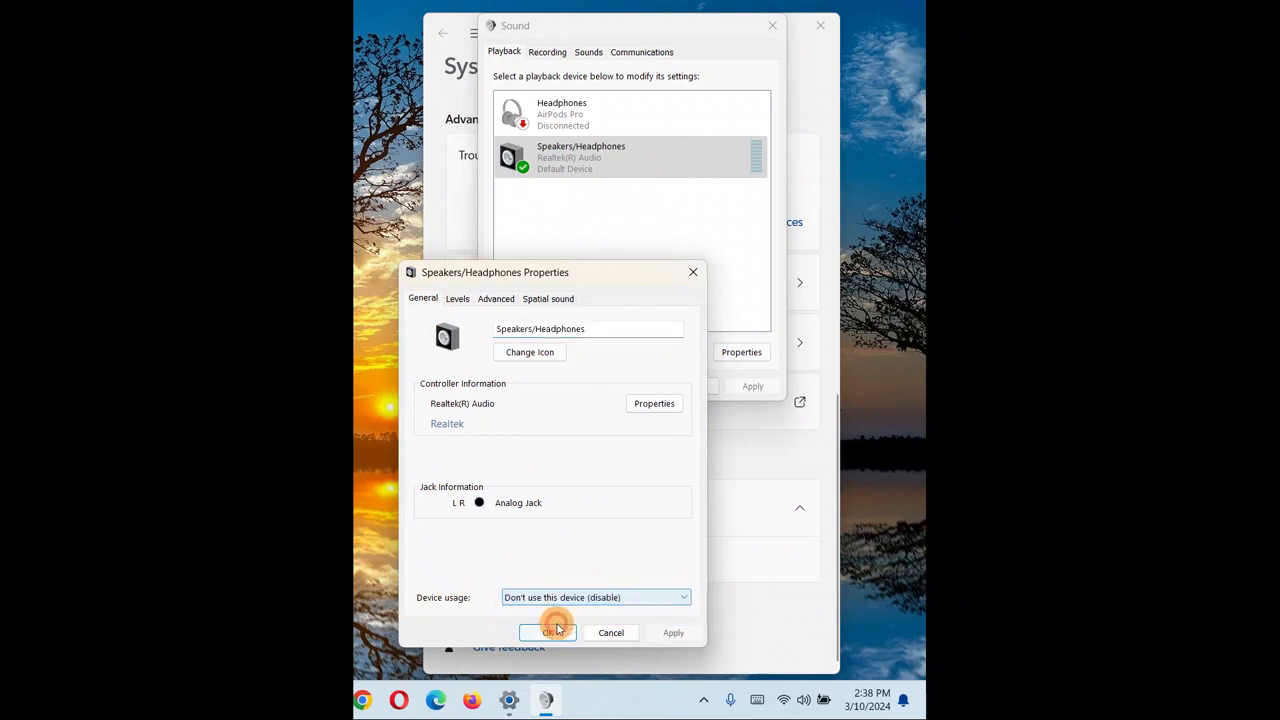
left_click(631, 599)
left_click(572, 612)
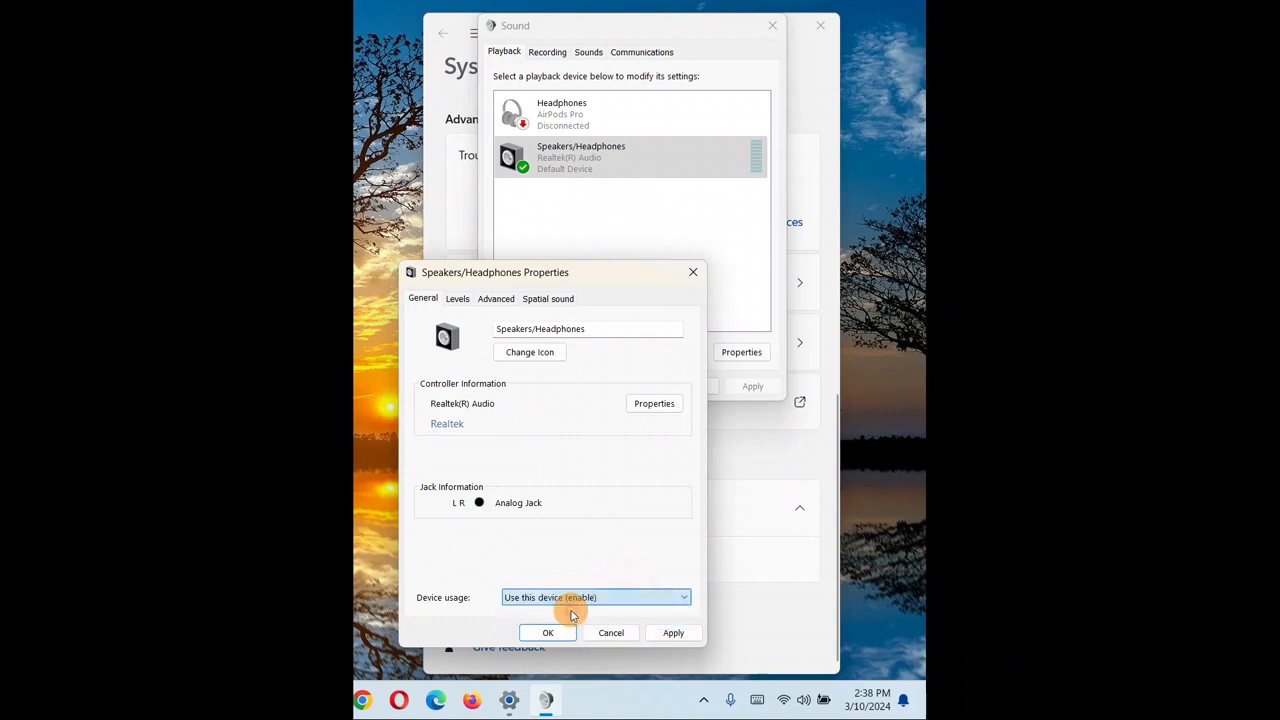
left_click(680, 634)
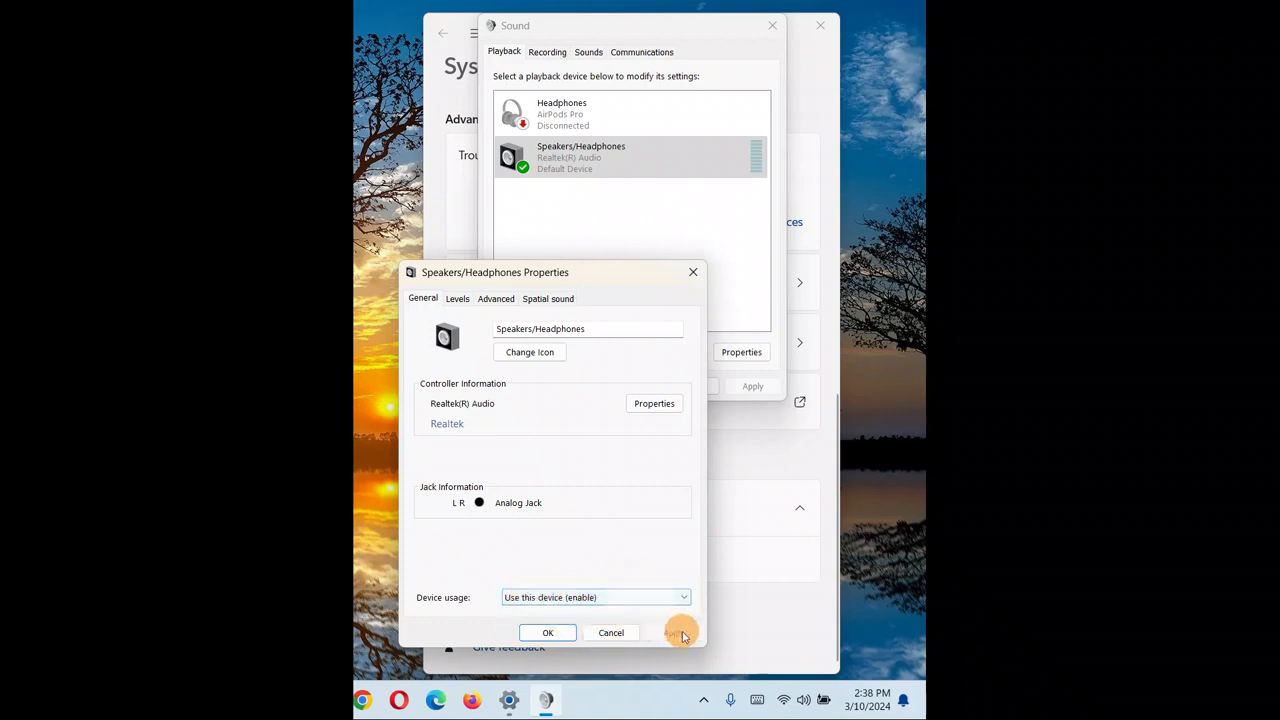
Go to the Advanced tab and play a test tone with the current default format.
left_click(457, 299)
left_click(494, 300)
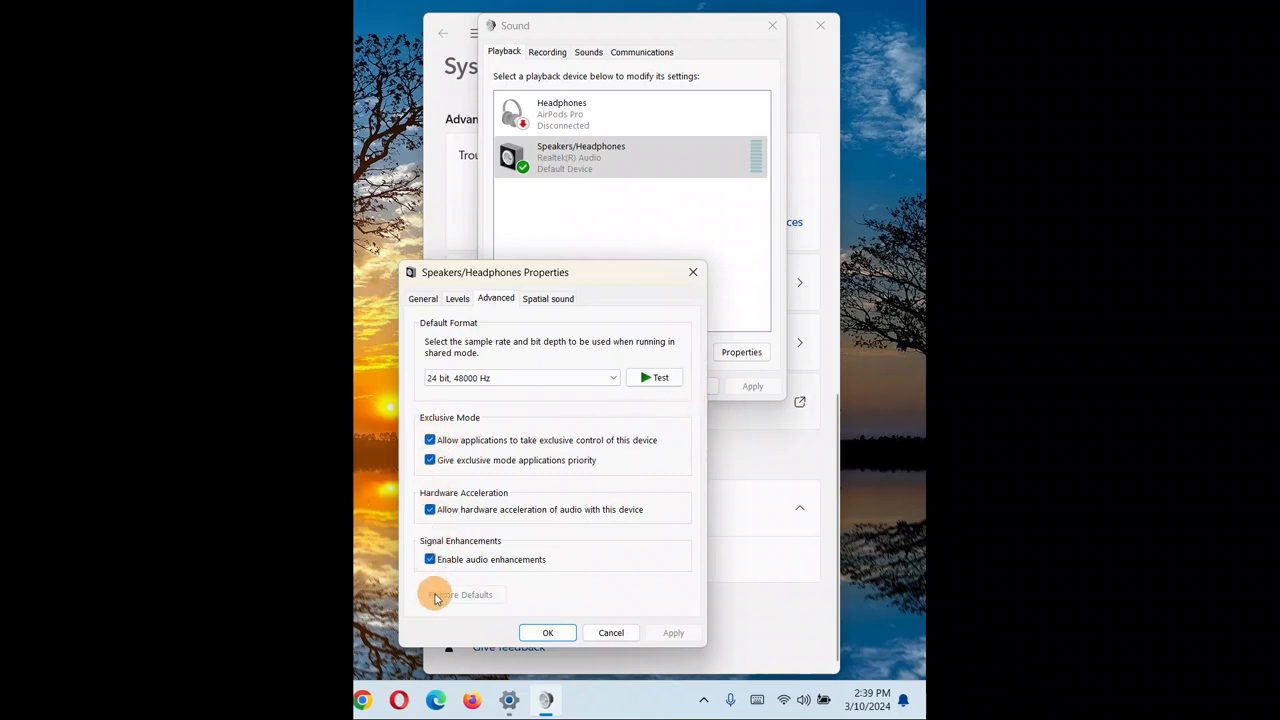
left_click(657, 379)
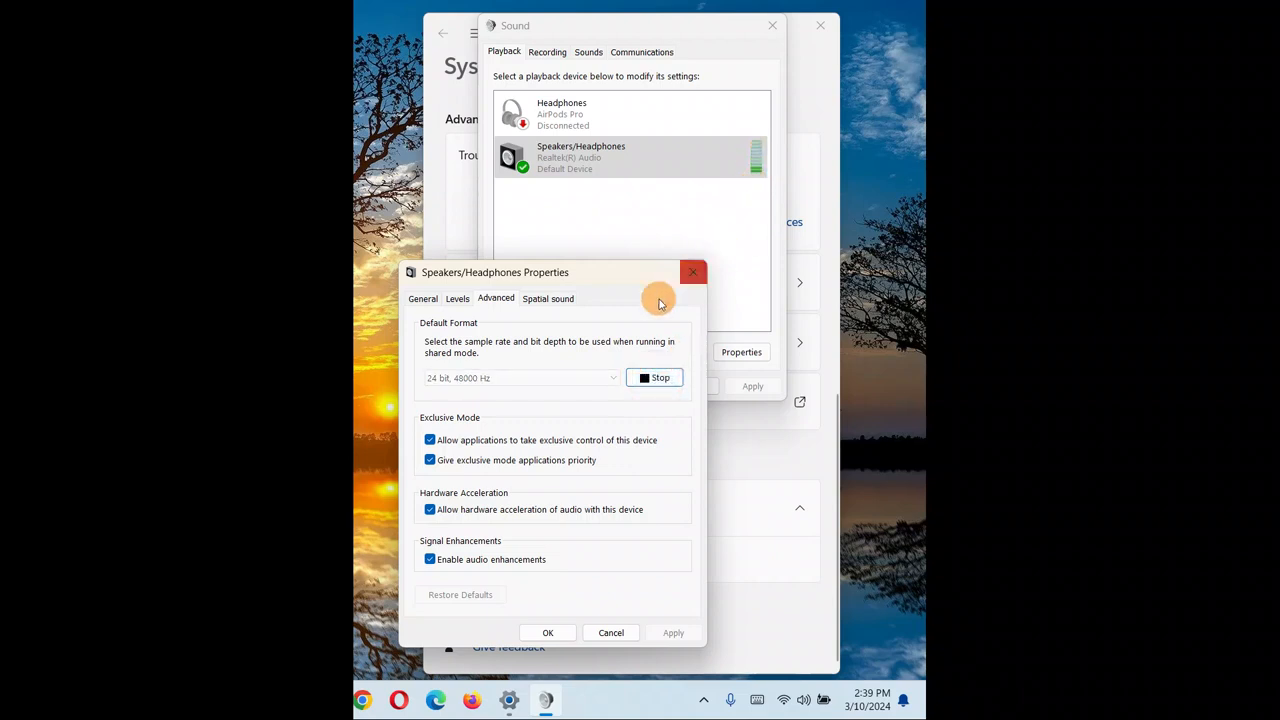
Set the default format to 16 bit, 48000 Hz and play a test tone.
left_click(609, 377)
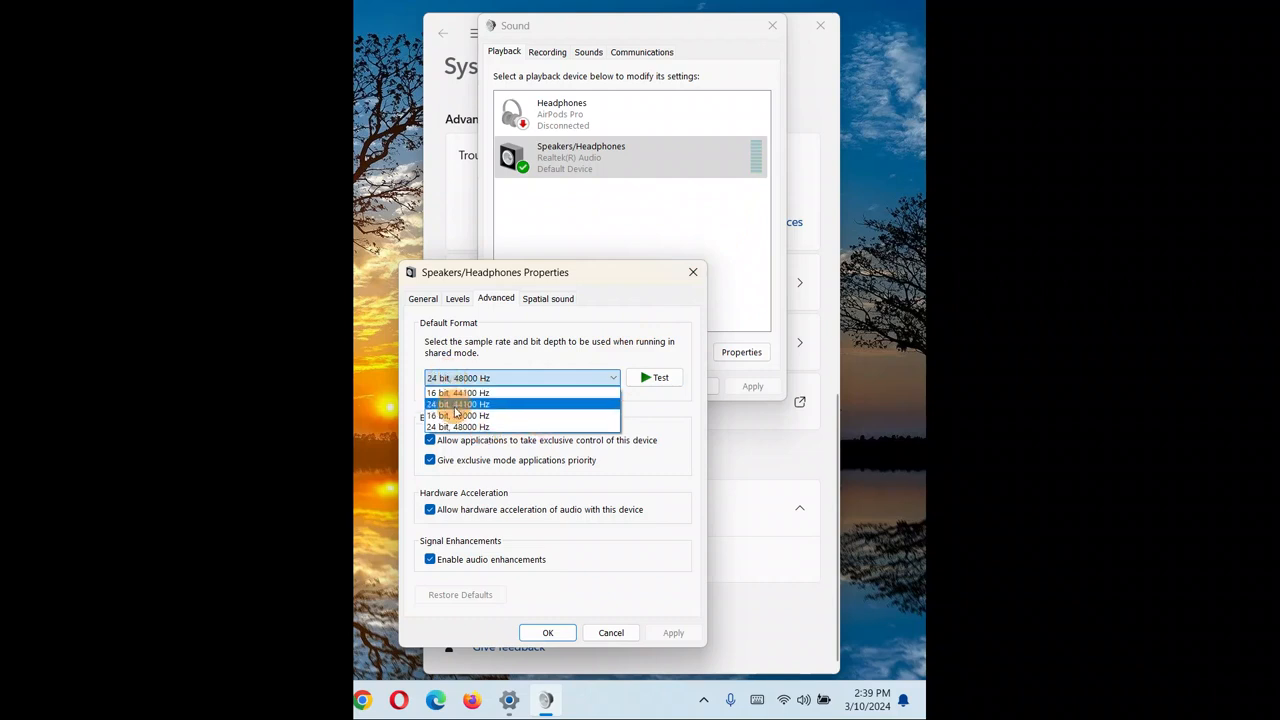
left_click(440, 415)
left_click(650, 377)
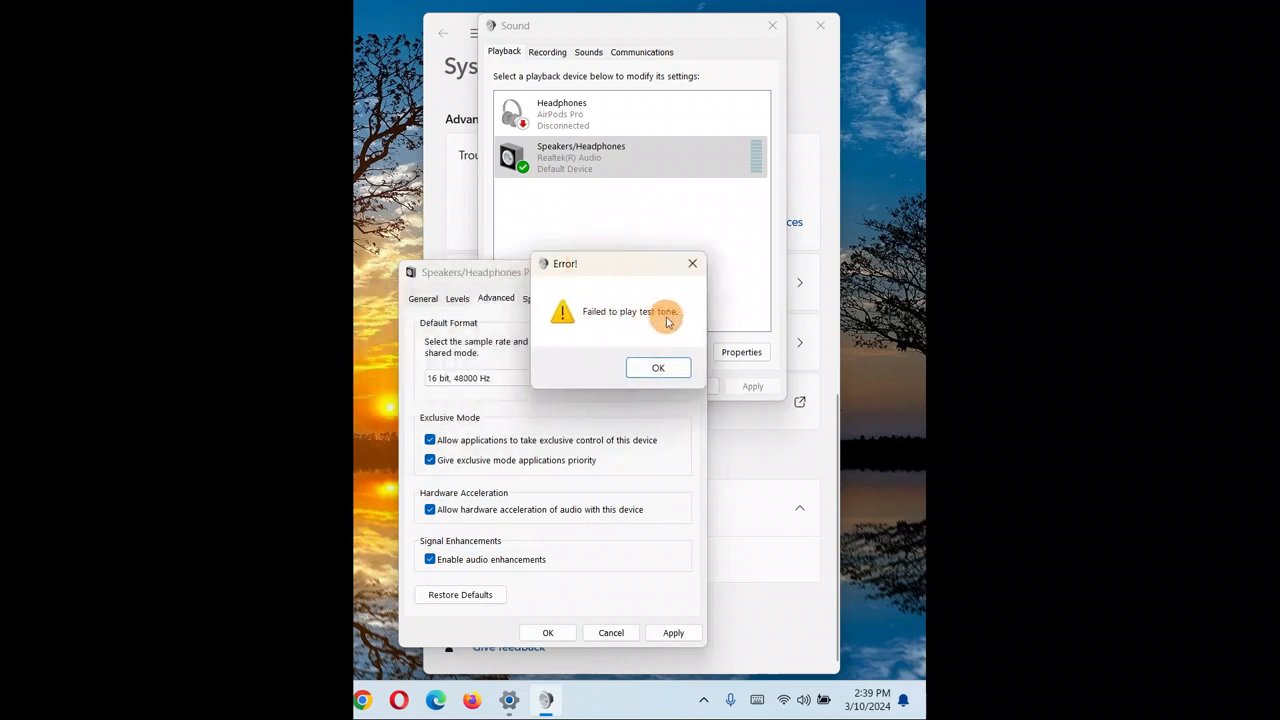
left_click(663, 372)
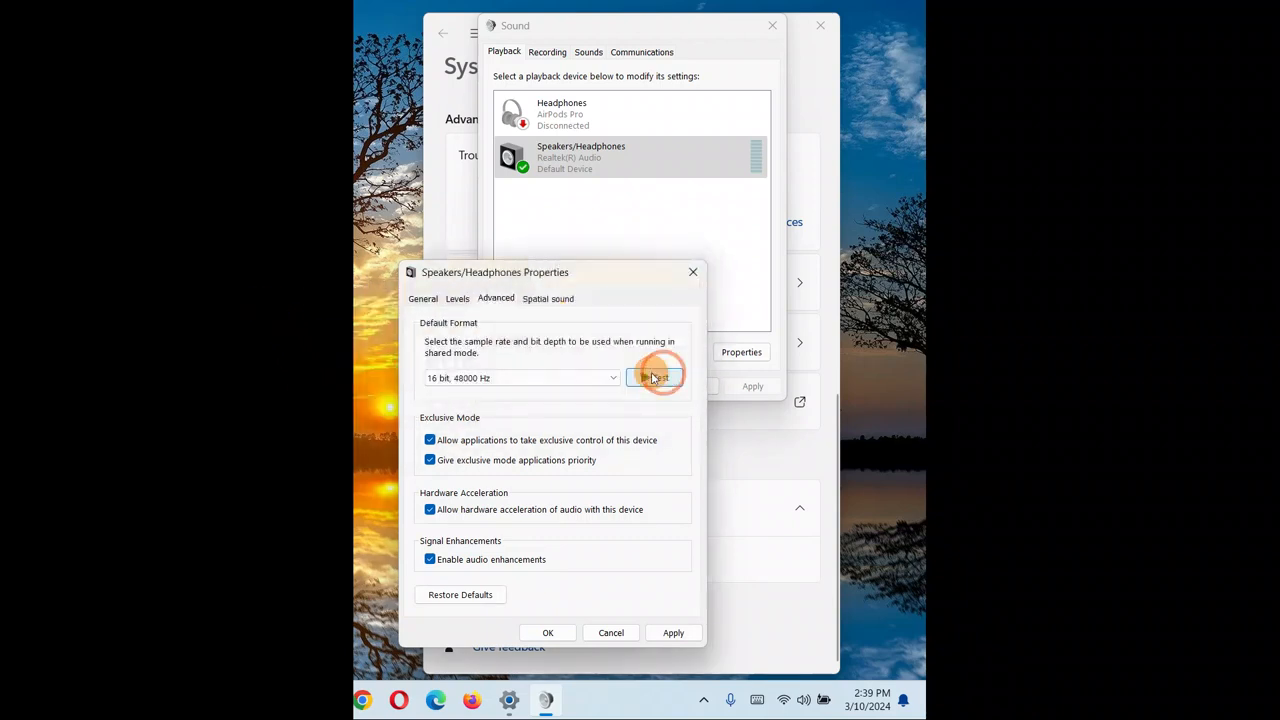
Set the default format to 16 bit, 44100 Hz and play a test tone.
left_click(591, 377)
left_click(482, 405)
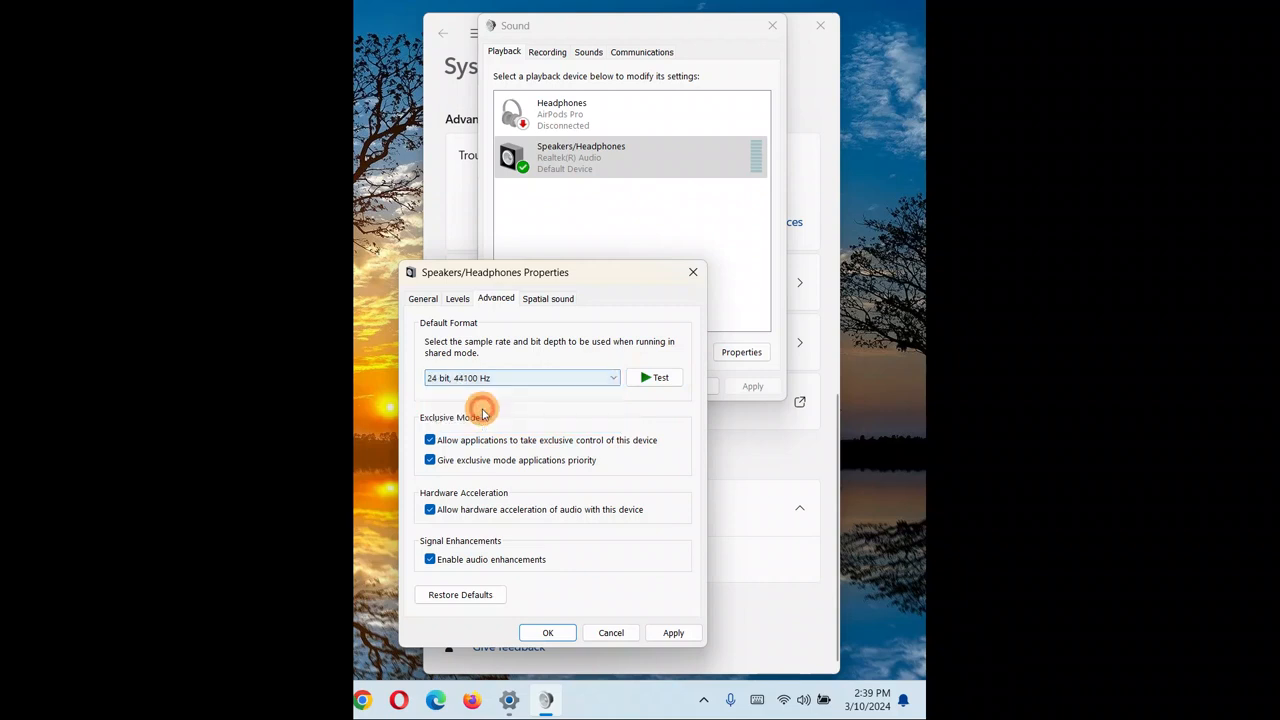
left_click(495, 377)
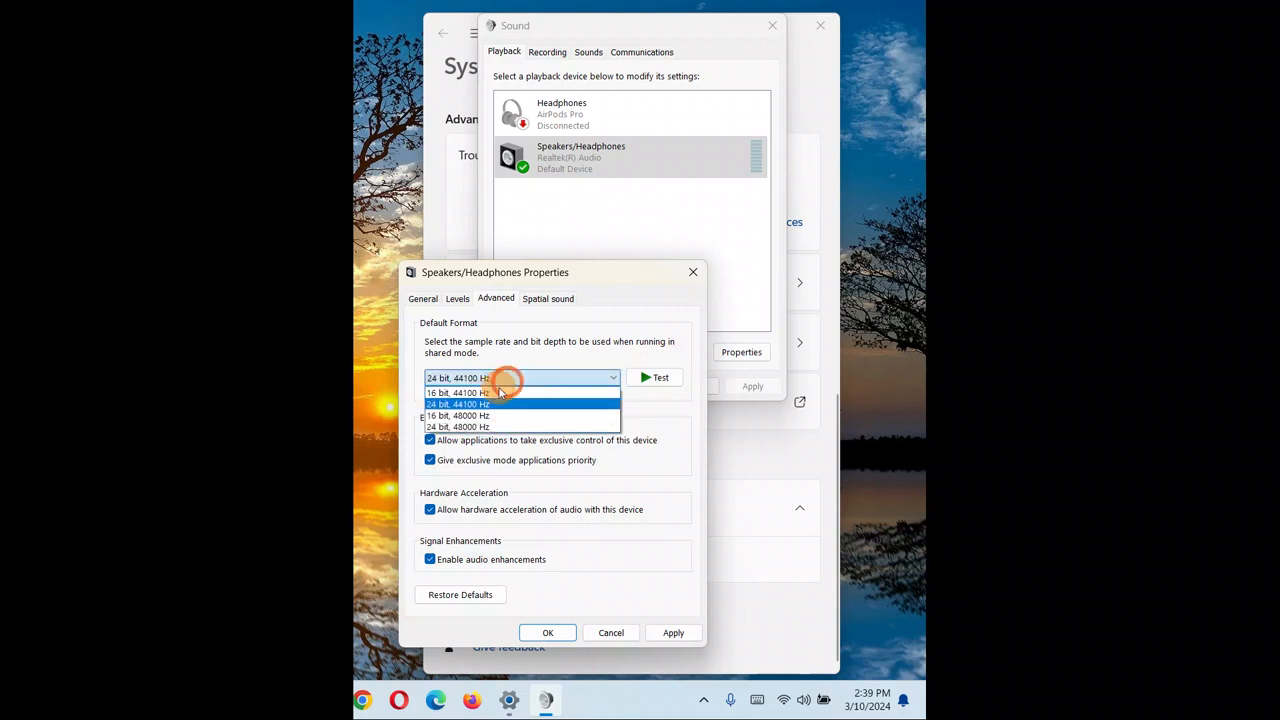
left_click(449, 393)
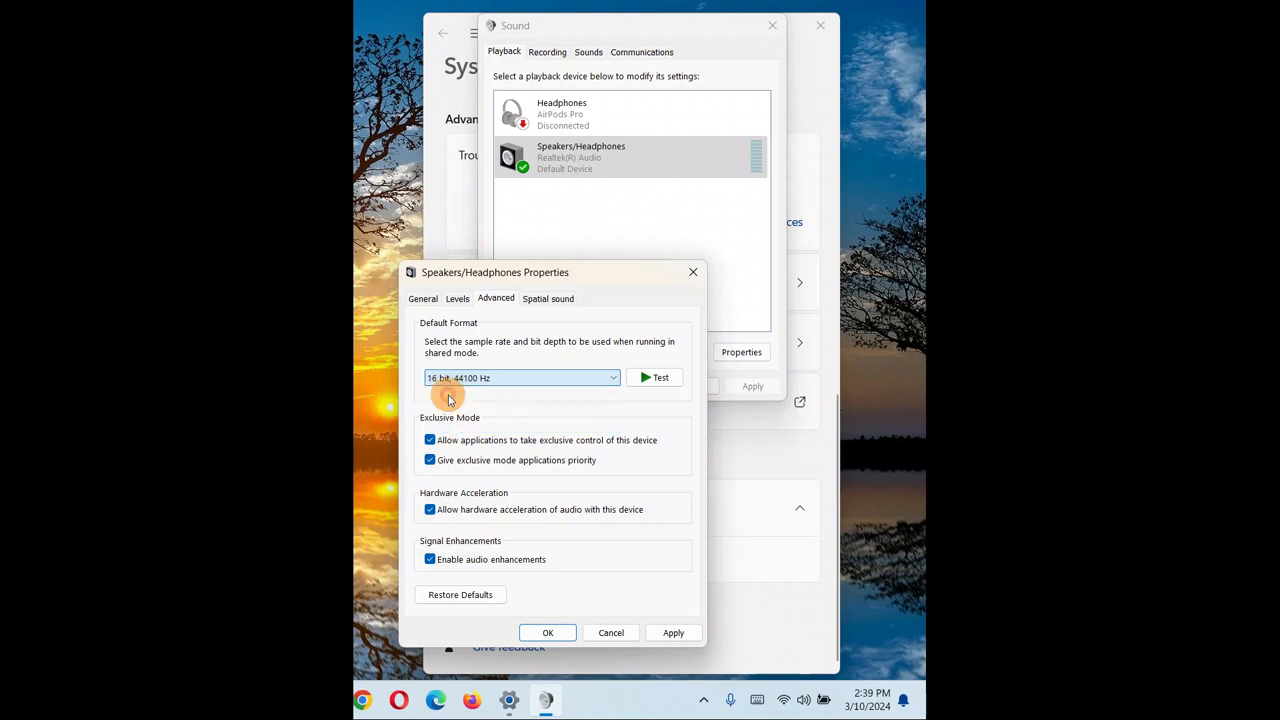
left_click(655, 377)
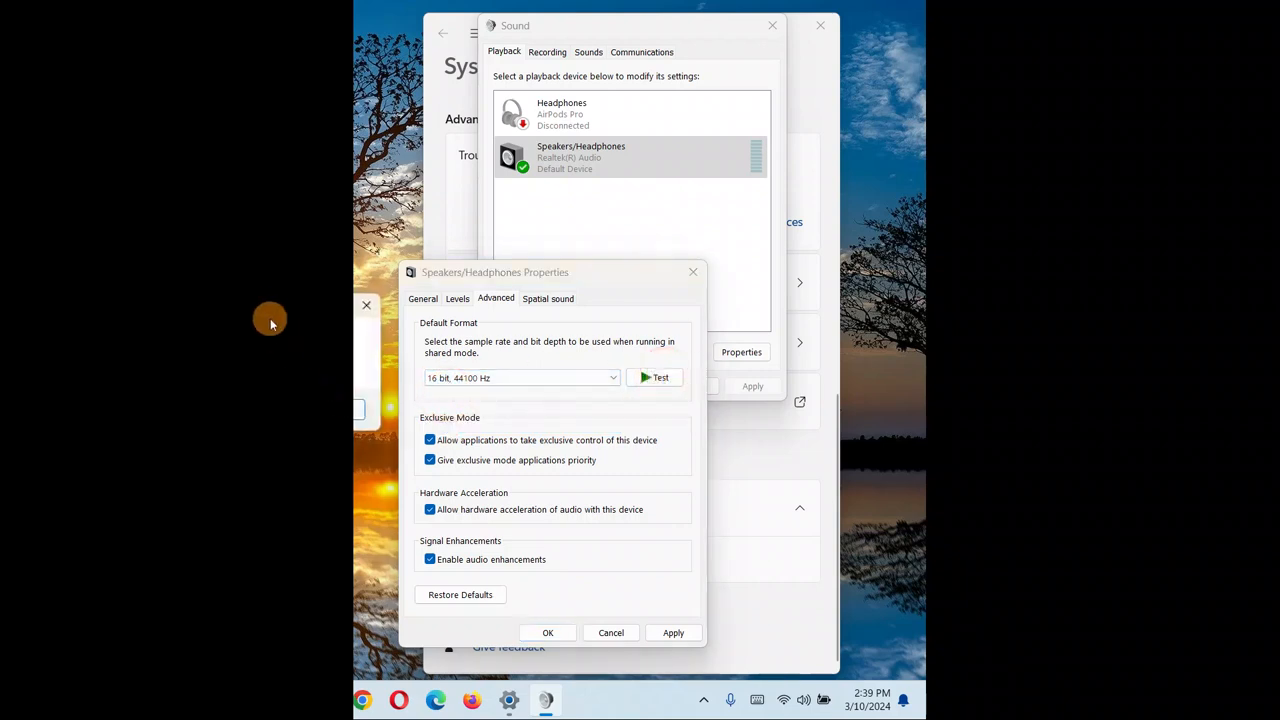
left_click_drag(266, 306, 729, 255)
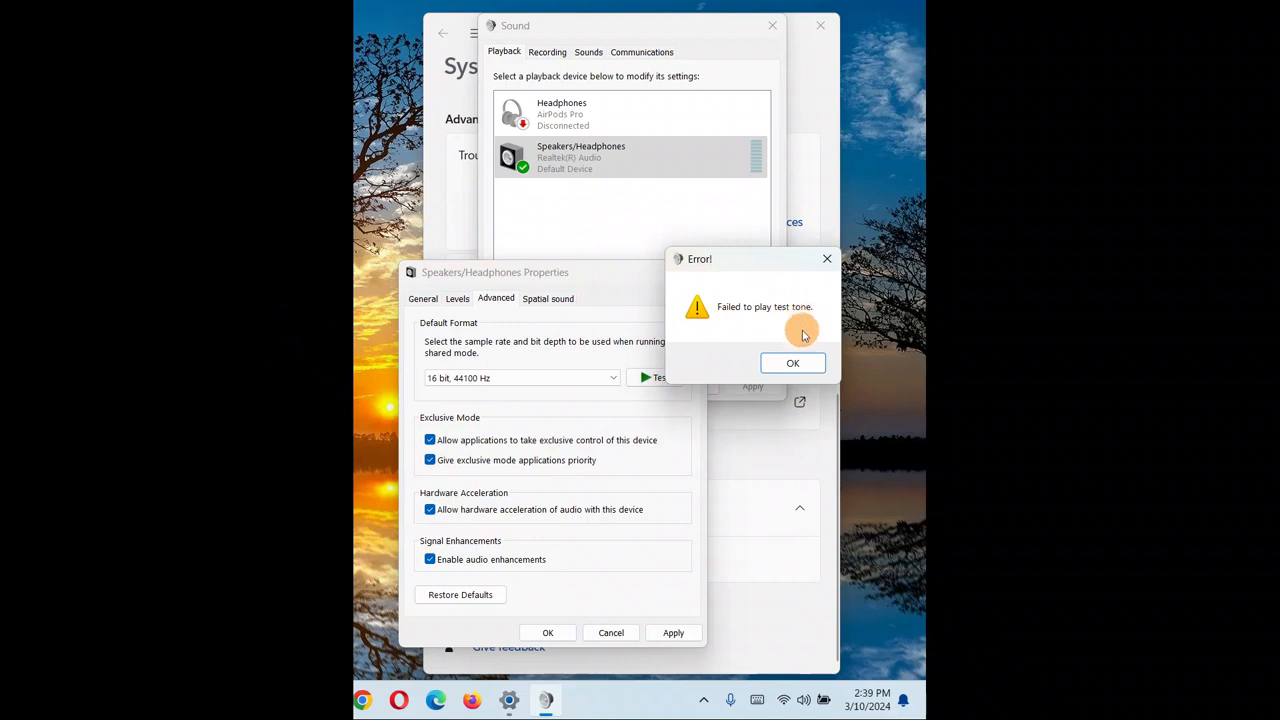
left_click(793, 363)
Set the default format to 24 bit, 44100 Hz and play a test tone.
left_click(591, 378)
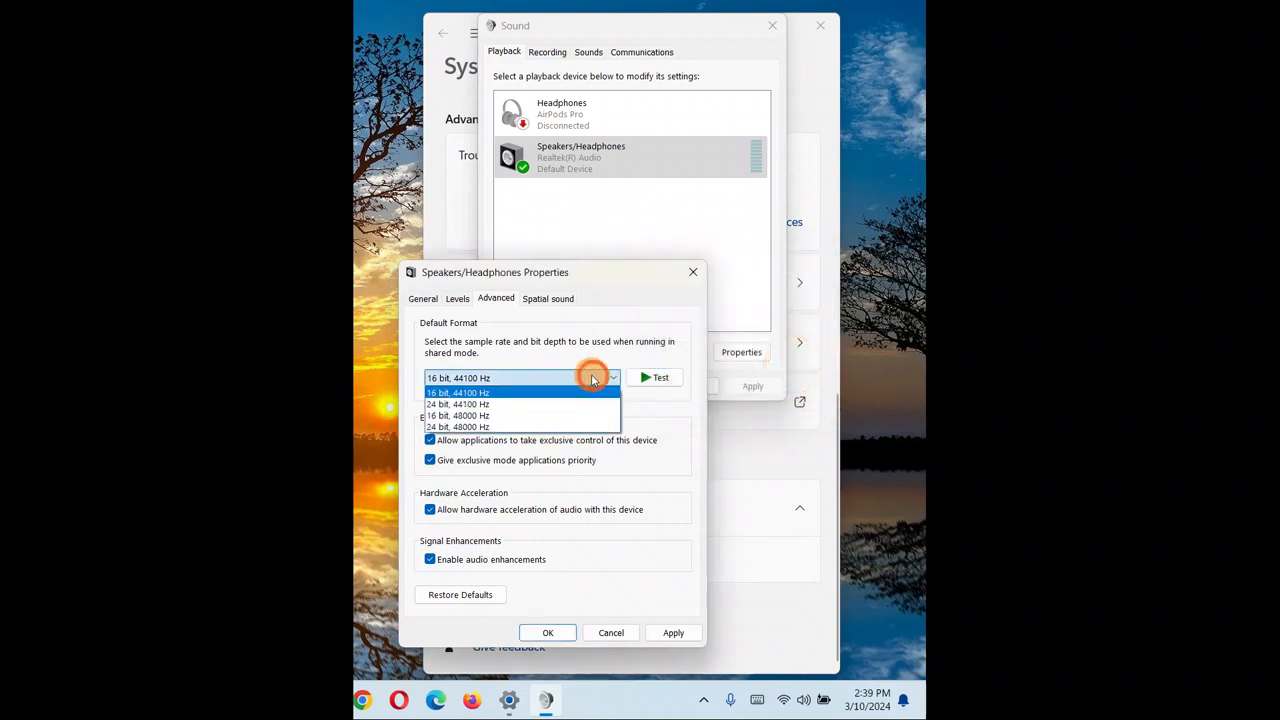
left_click(457, 403)
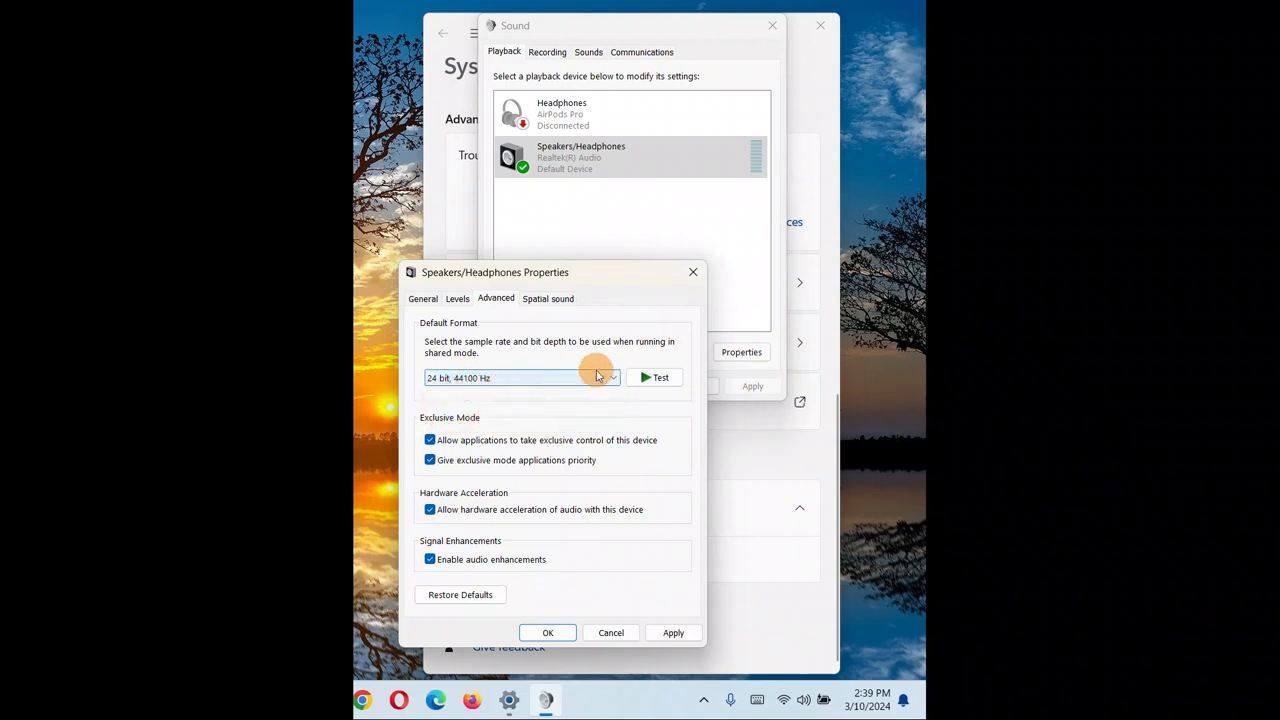
left_click(655, 377)
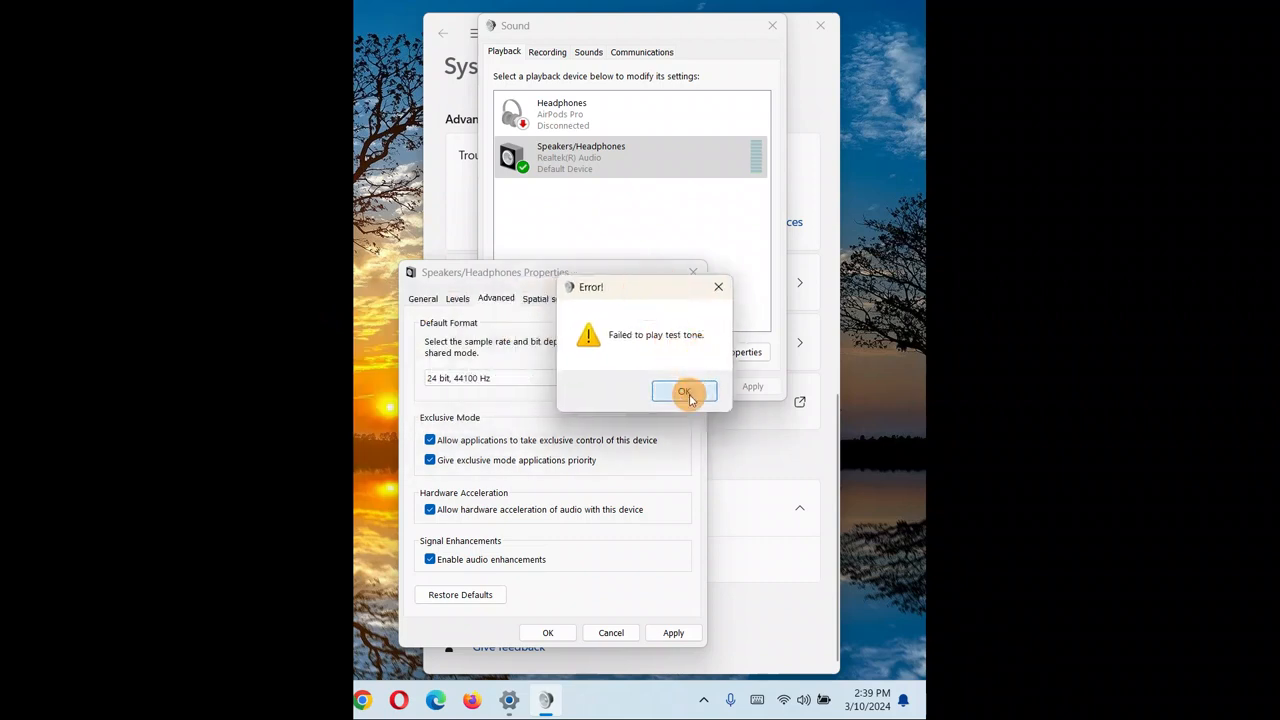
left_click(686, 393)
Set the default format to 24 bit, 48000 Hz and play a test tone.
left_click(571, 377)
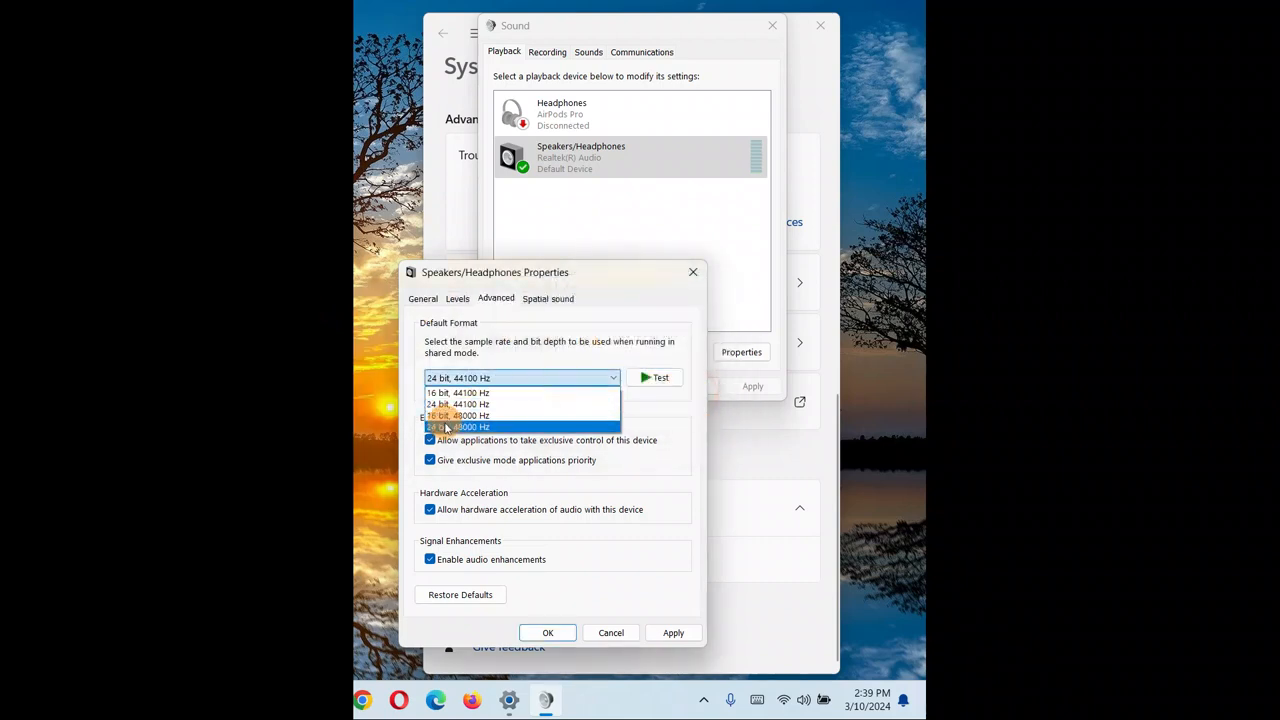
left_click(447, 427)
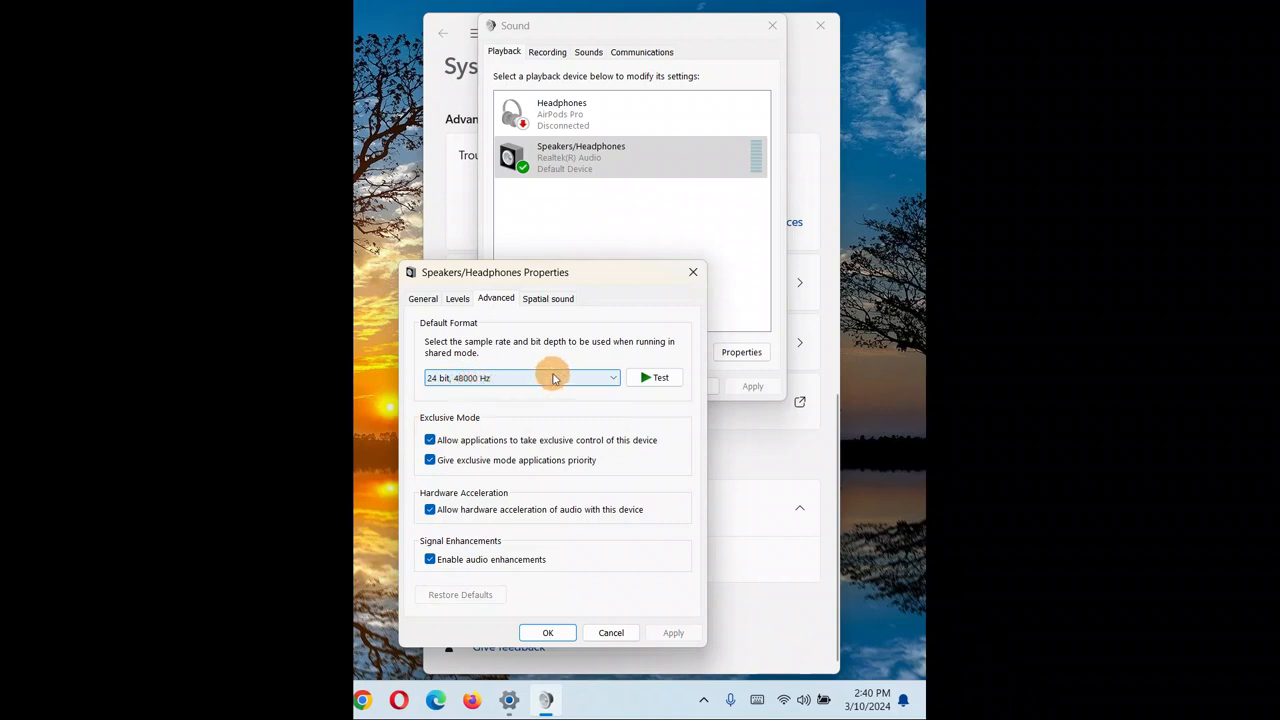
left_click(651, 378)
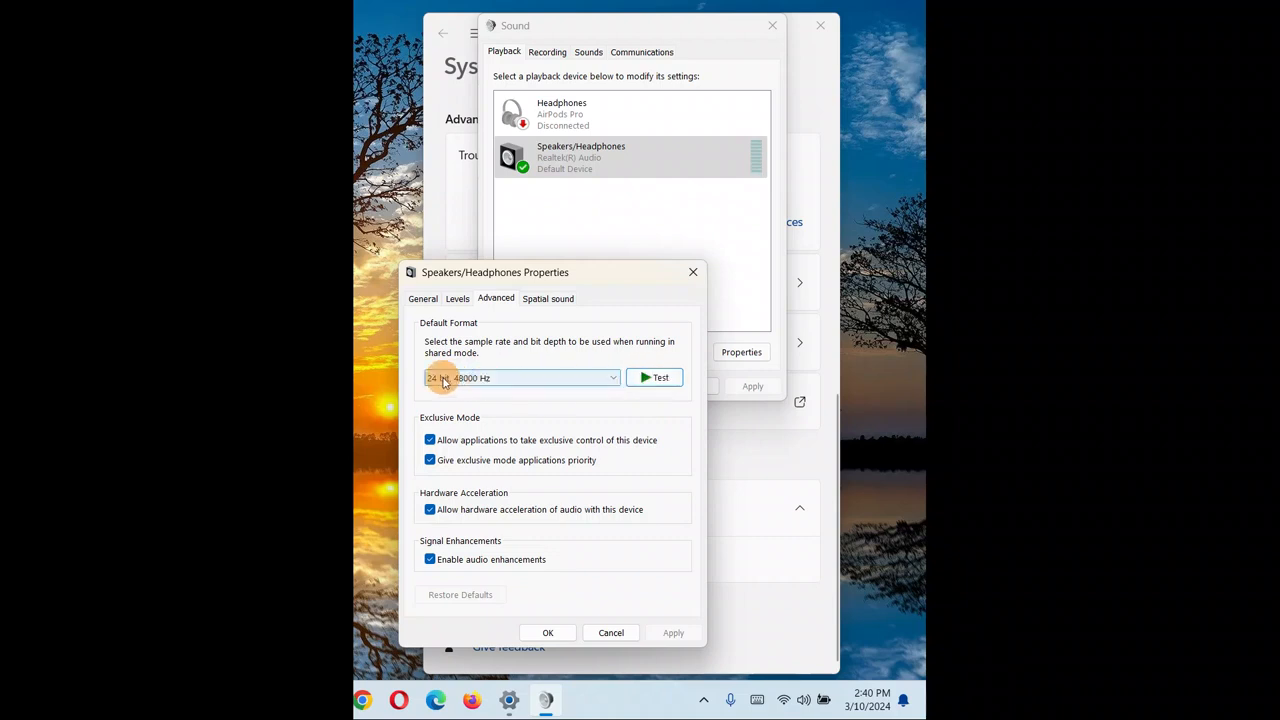
Confirm the speaker properties and close the Sound dialog.
left_click(502, 380)
left_click(502, 380)
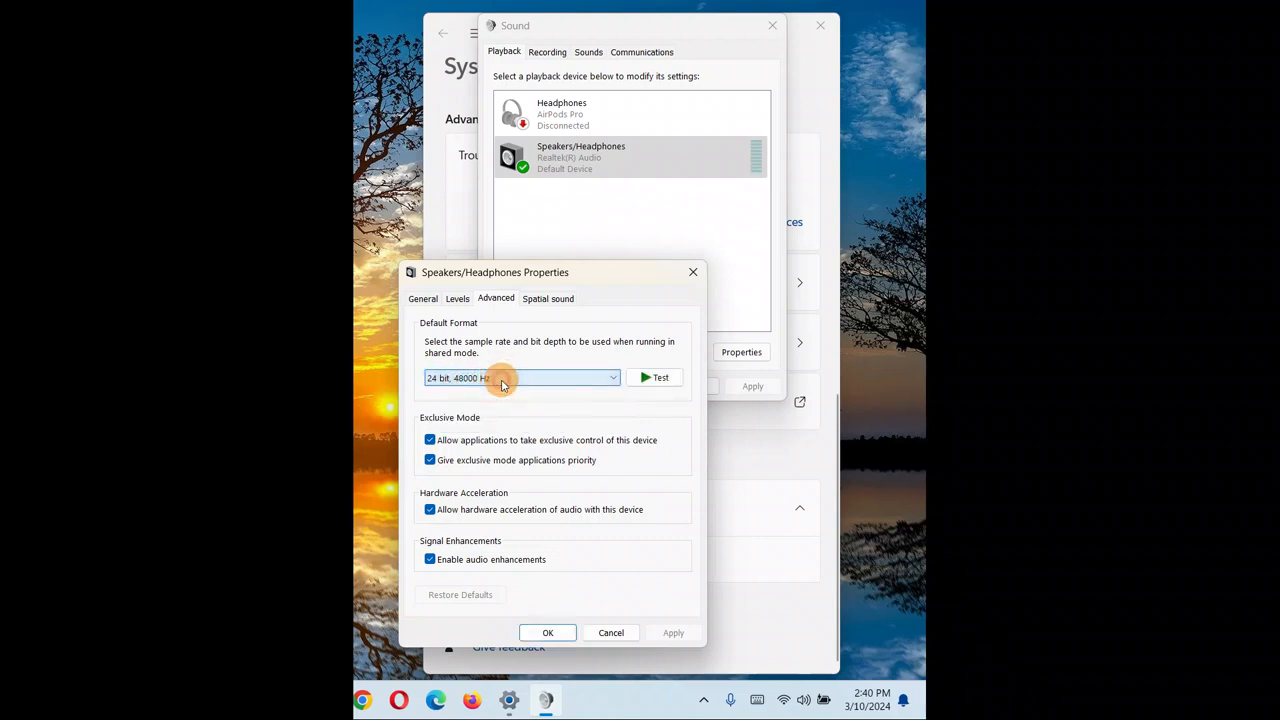
left_click(553, 634)
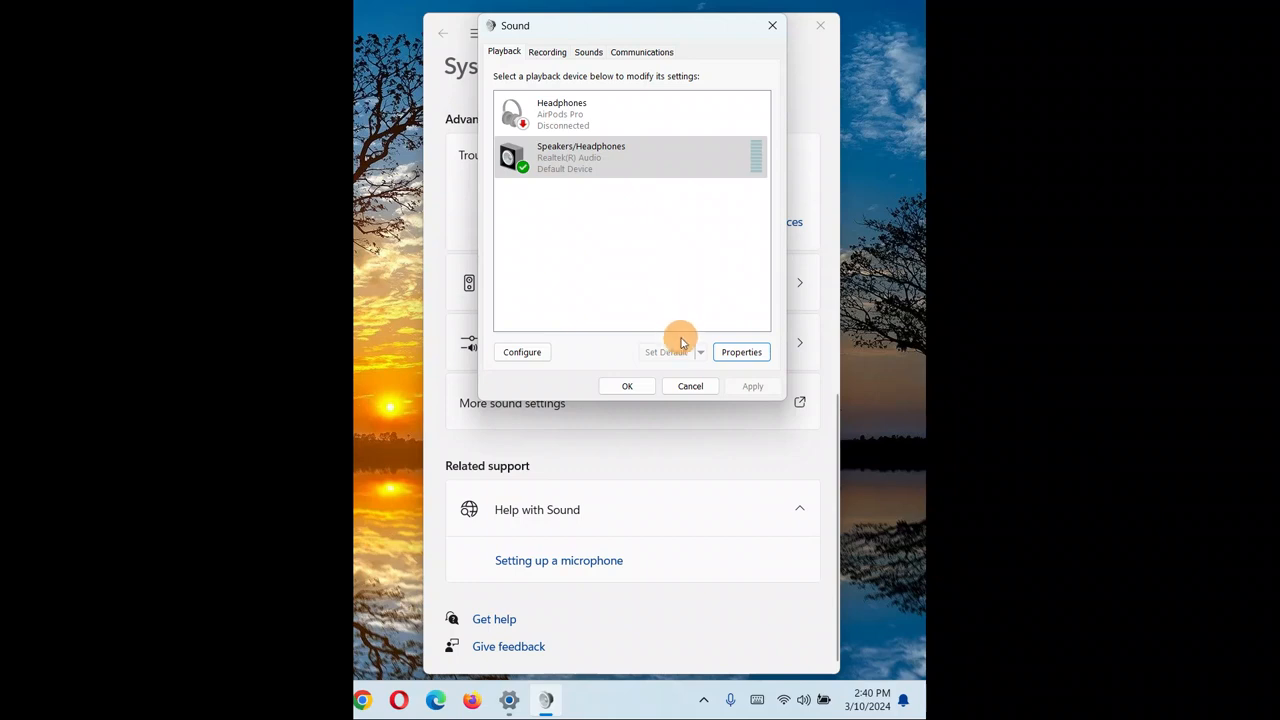
left_click(625, 384)
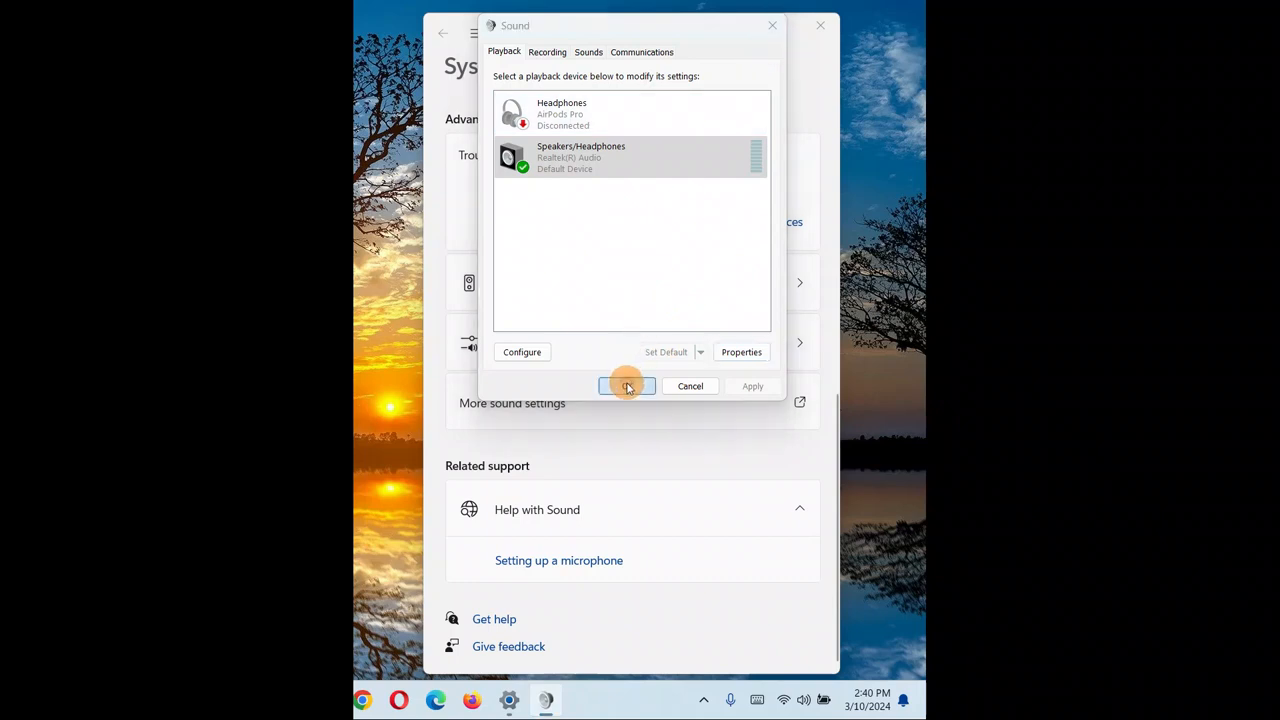